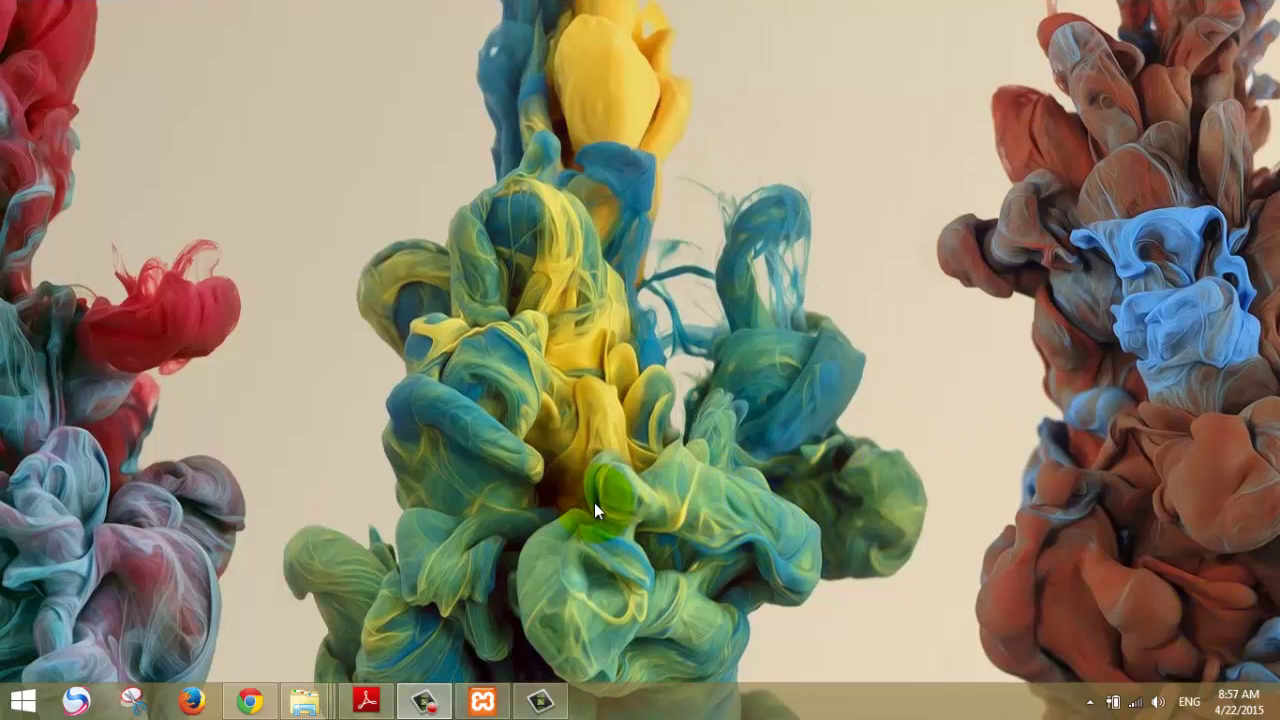
Show the Xibo download page in Chrome, check the XAMPP tab, and scroll to the CMS downloads.
{"action": "left_click", "coordinate": [250, 700]}
{"action": "left_click", "coordinate": [290, 14]}
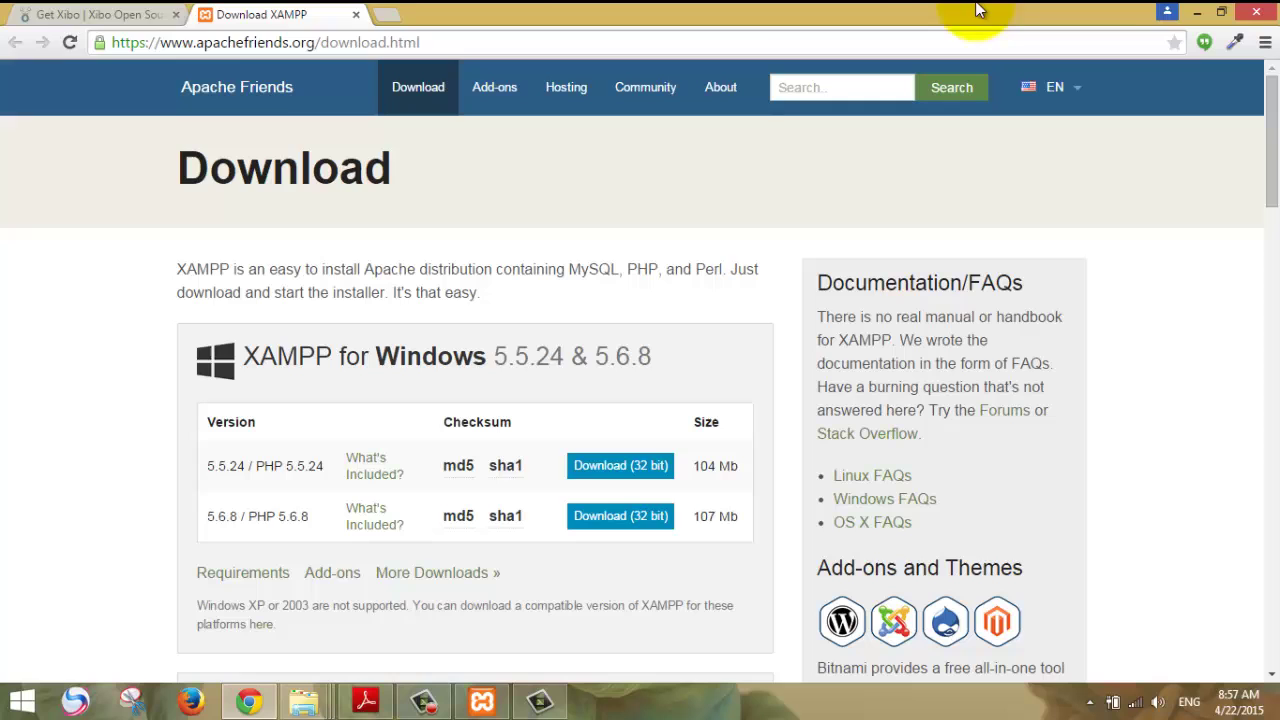
{"action": "left_click", "coordinate": [95, 12]}
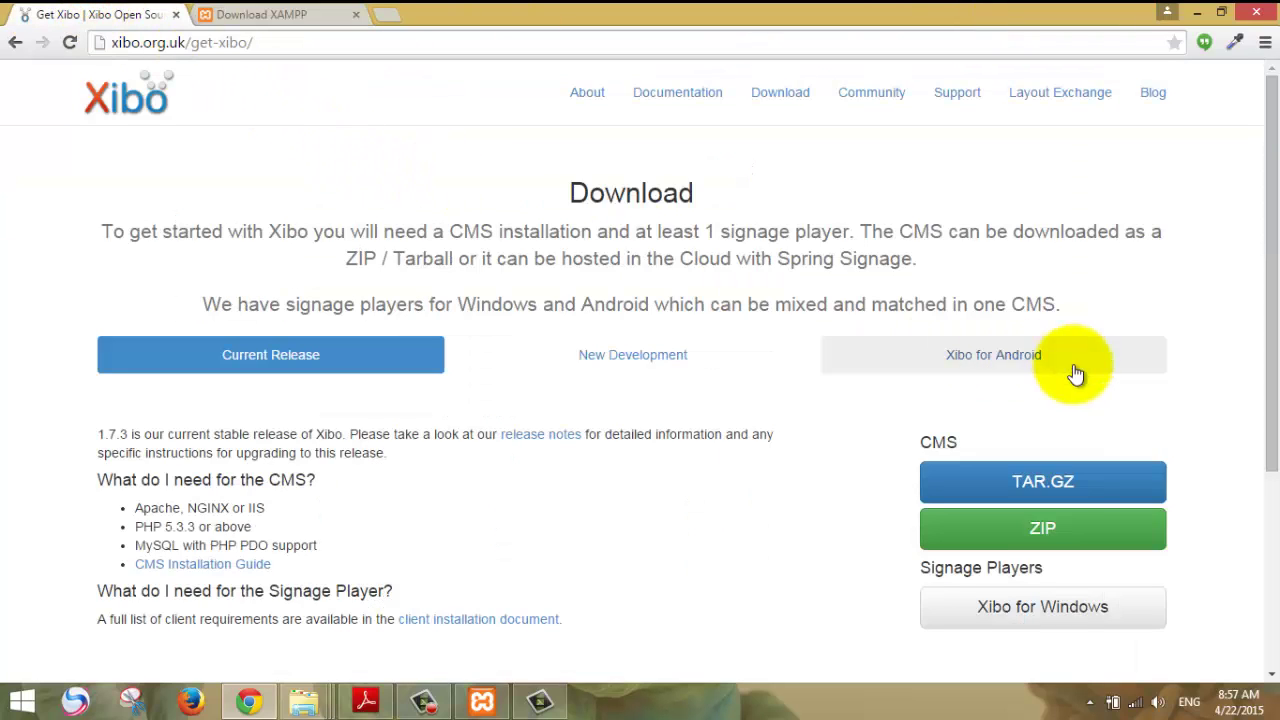
{"action": "left_click_drag", "start_coordinate": [1272, 292], "coordinate": [1273, 410]}
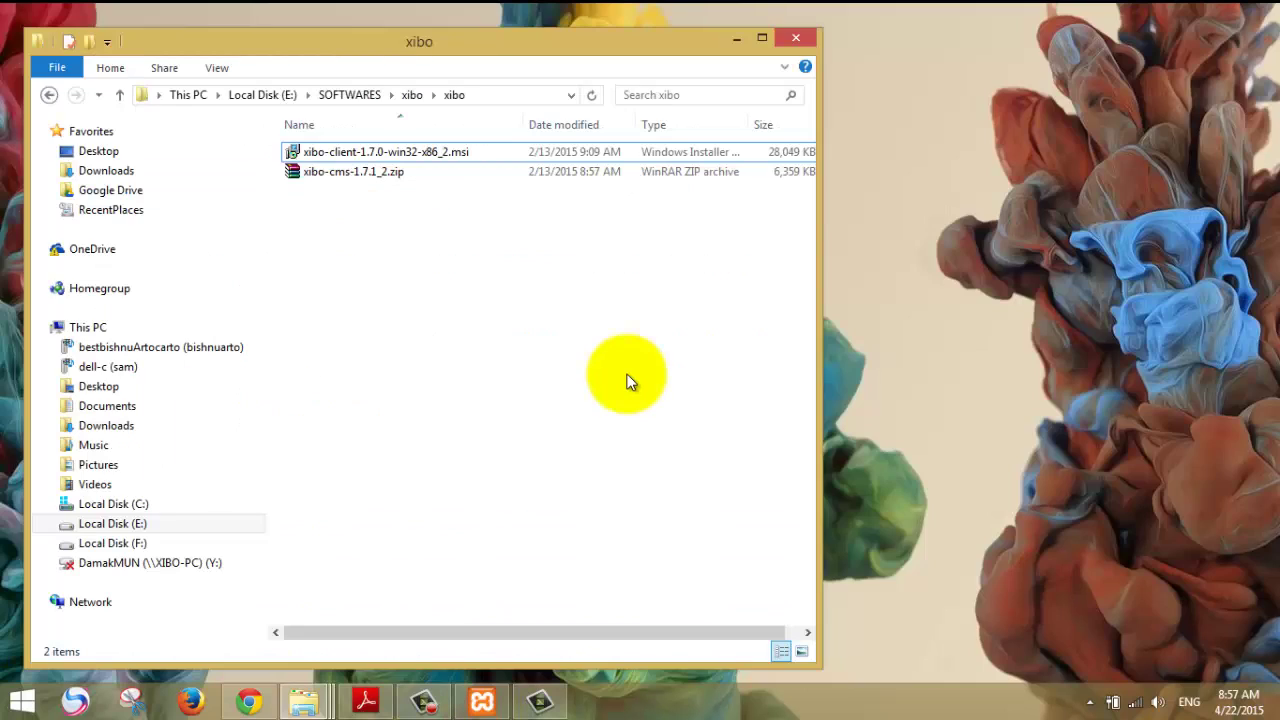
Extract the Xibo CMS zip in place and copy the resulting xibo-cms-1.7.1 folder.
{"action": "left_click", "coordinate": [382, 174]}
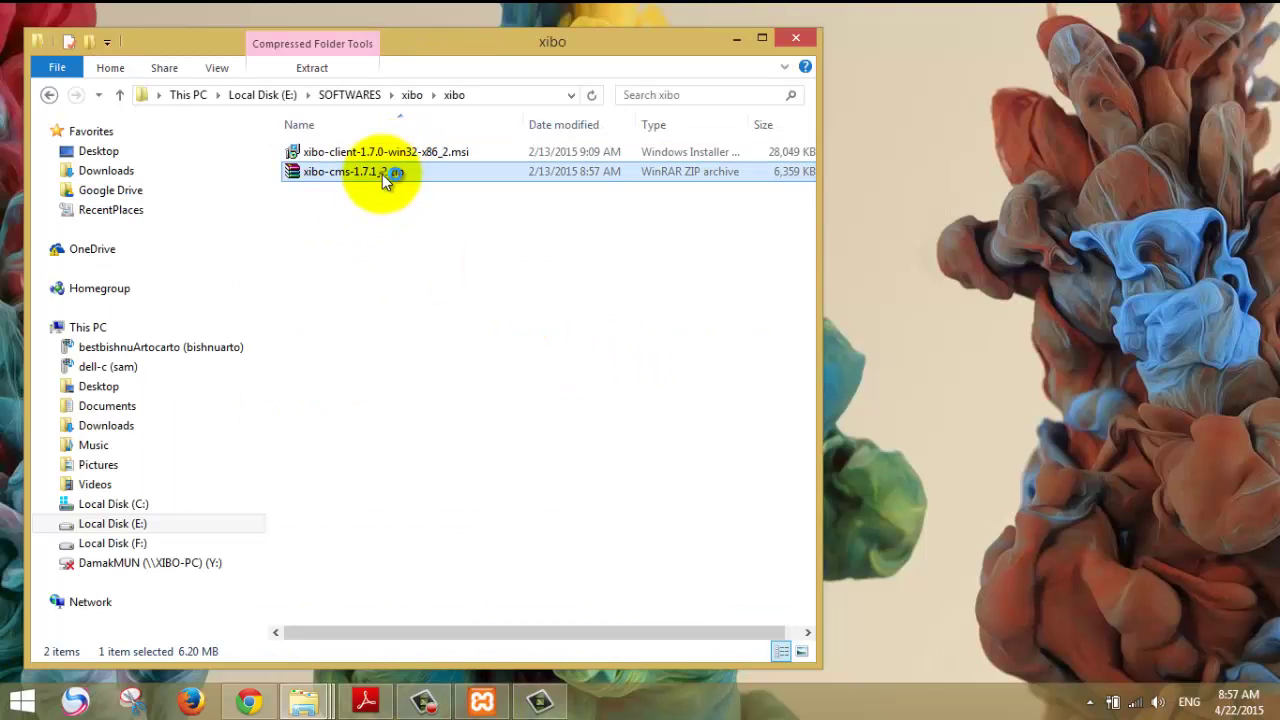
{"action": "right_click", "coordinate": [382, 174]}
{"action": "left_click", "coordinate": [418, 247]}
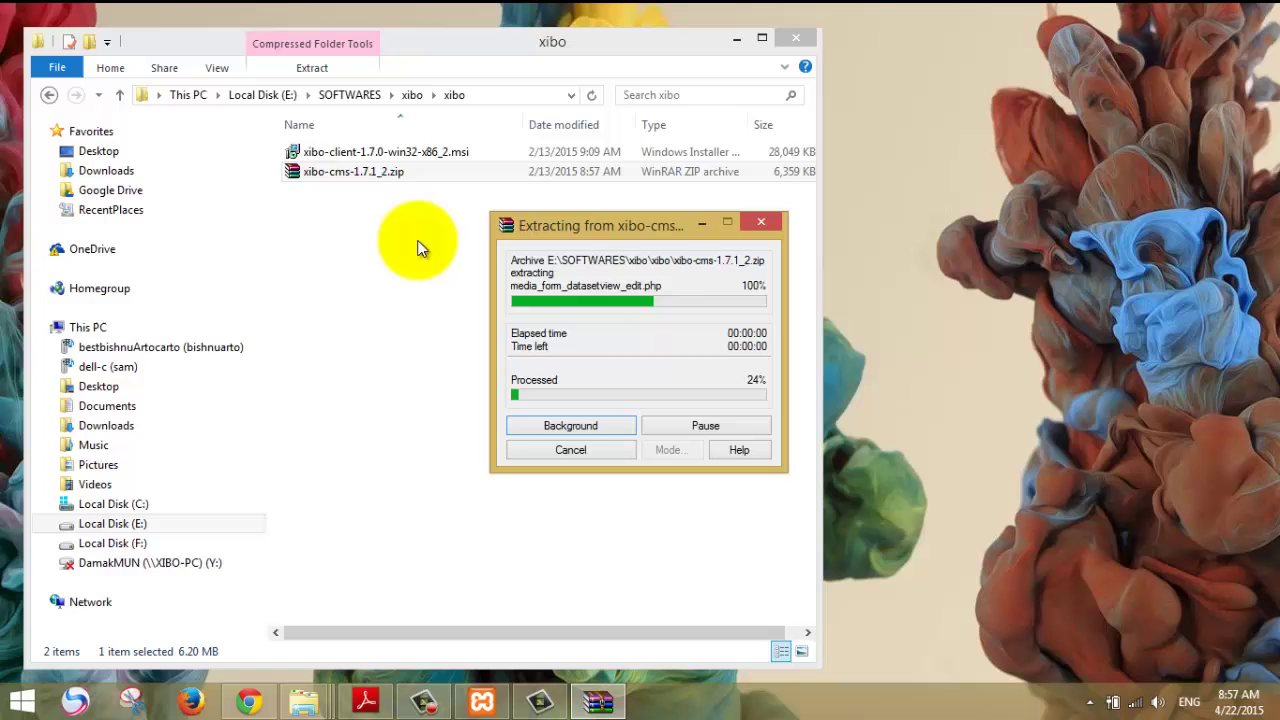
{"action": "left_click", "coordinate": [370, 154]}
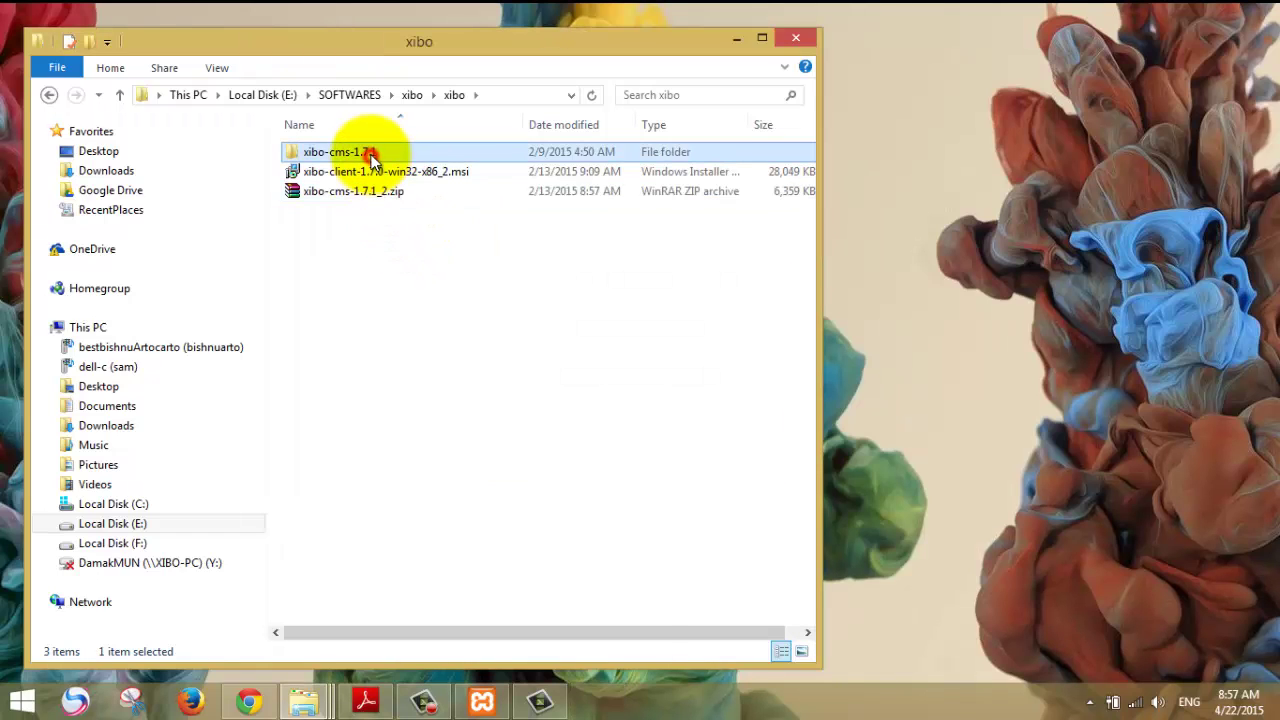
{"action": "right_click", "coordinate": [371, 154]}
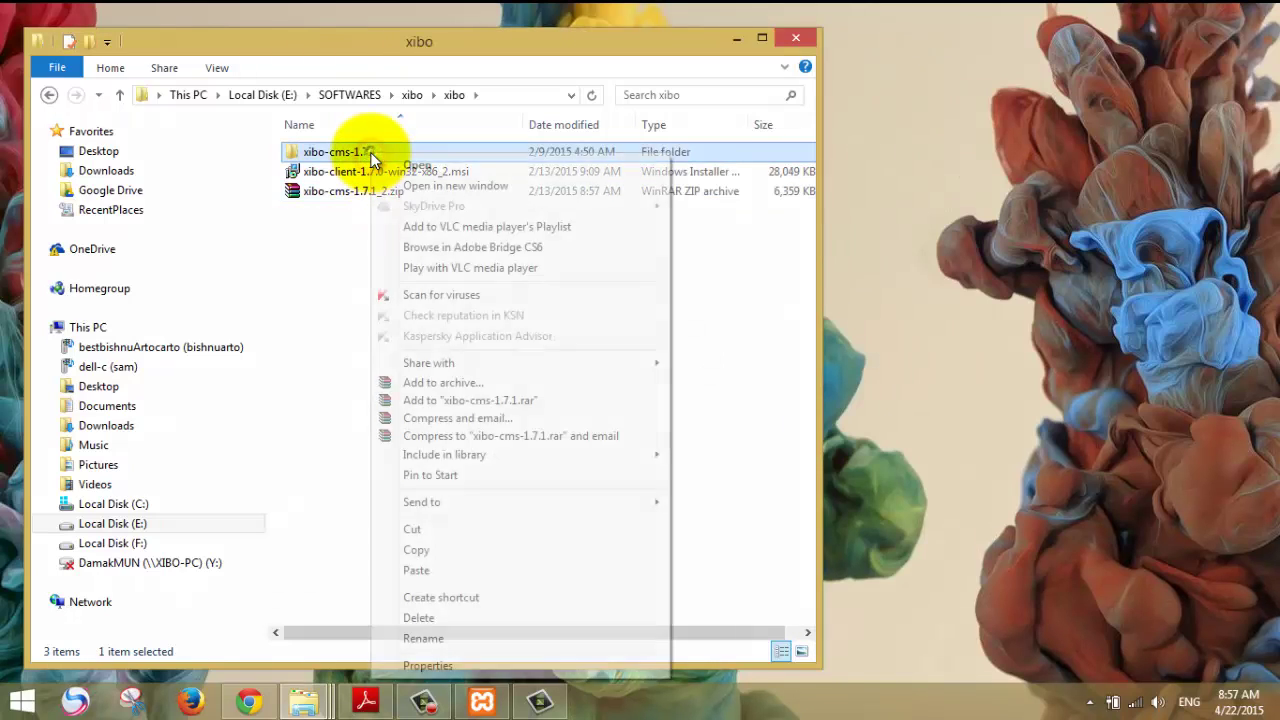
{"action": "left_click", "coordinate": [433, 552]}
Paste the xibo-cms-1.7.1 folder into C:\xampp\htdocs.
{"action": "left_click", "coordinate": [303, 700]}
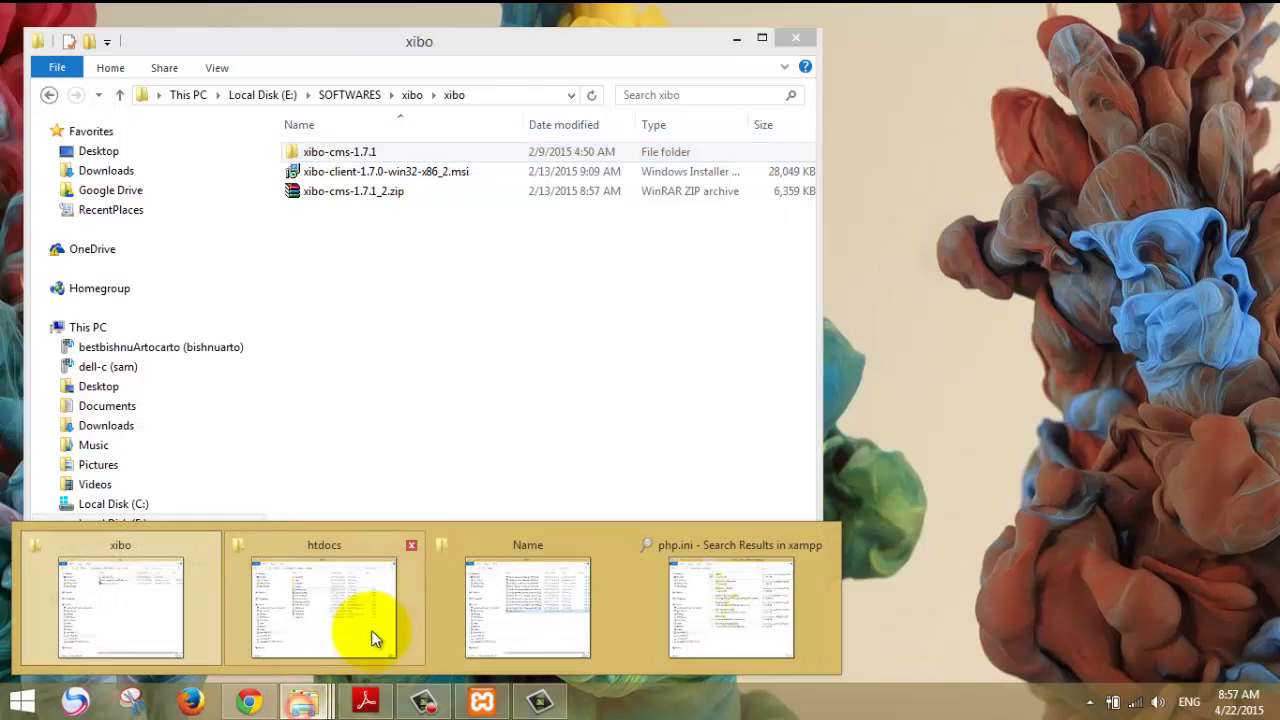
{"action": "left_click", "coordinate": [335, 595]}
{"action": "right_click", "coordinate": [378, 504]}
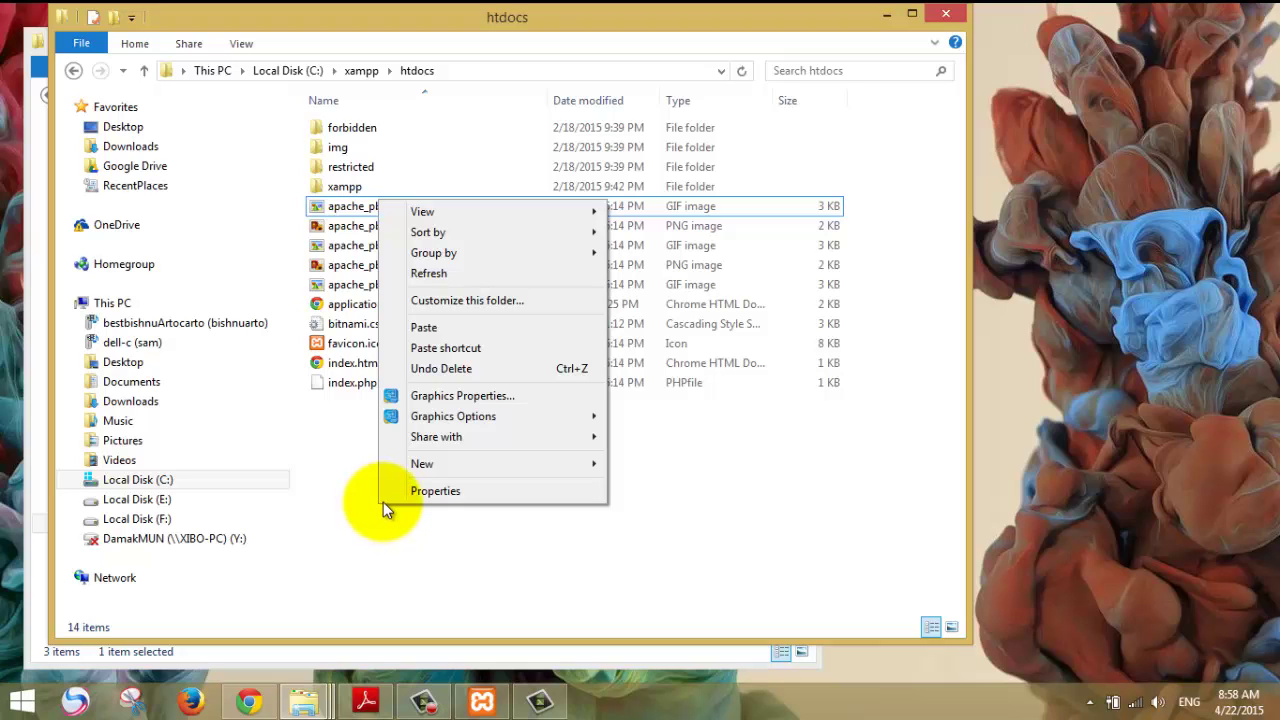
{"action": "left_click", "coordinate": [452, 329]}
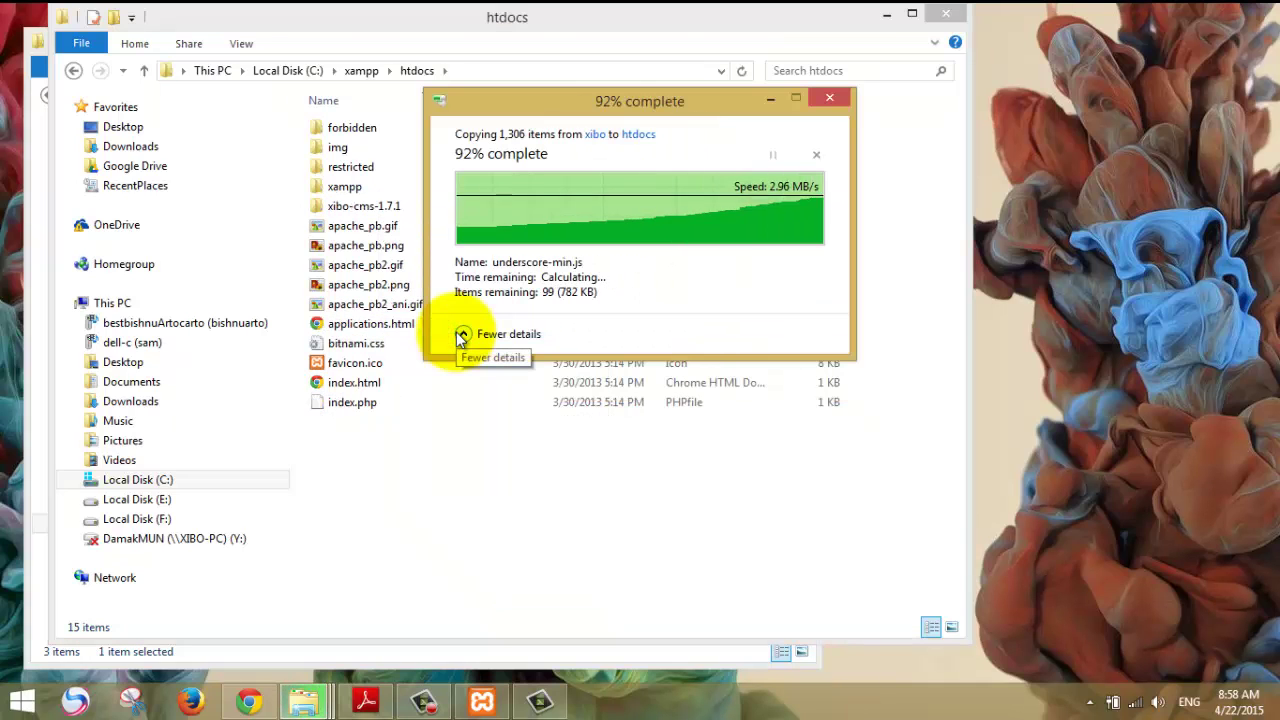
Rename the pasted folder in htdocs to xibo.
{"action": "right_click", "coordinate": [407, 210]}
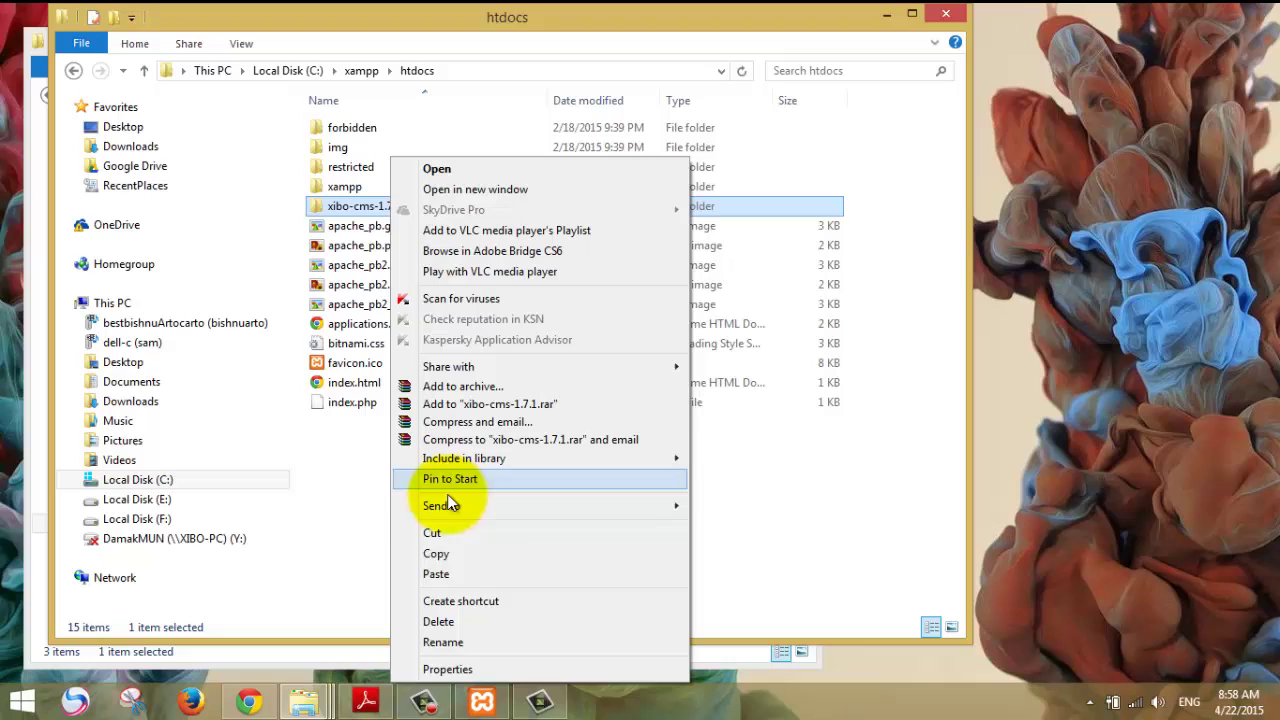
{"action": "left_click", "coordinate": [458, 640]}
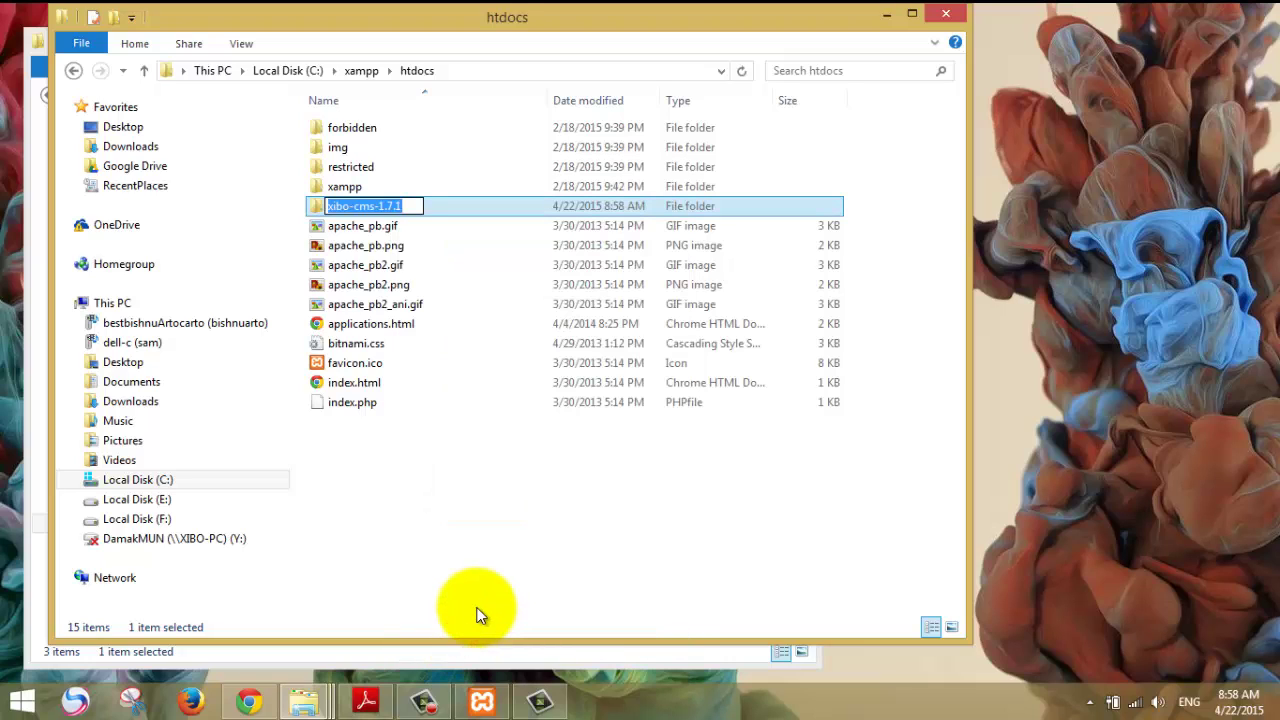
{"action": "type", "text": "xibo"}
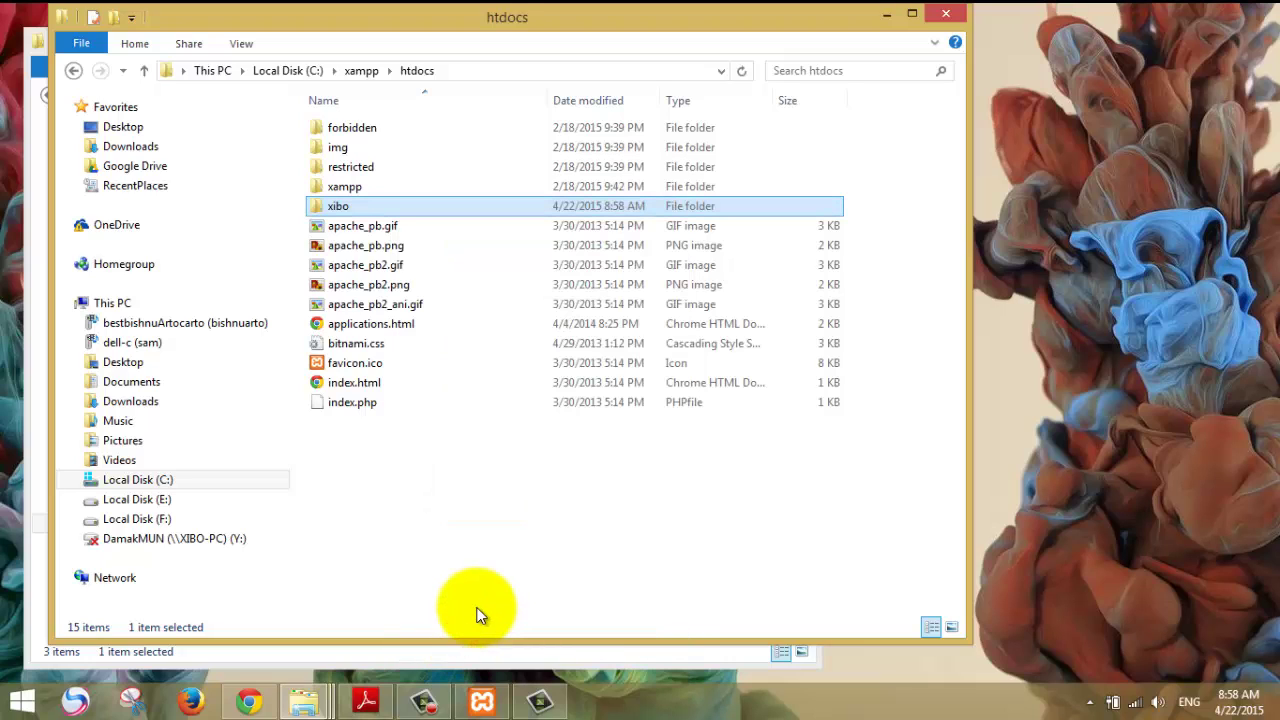
{"action": "left_click", "coordinate": [471, 514]}
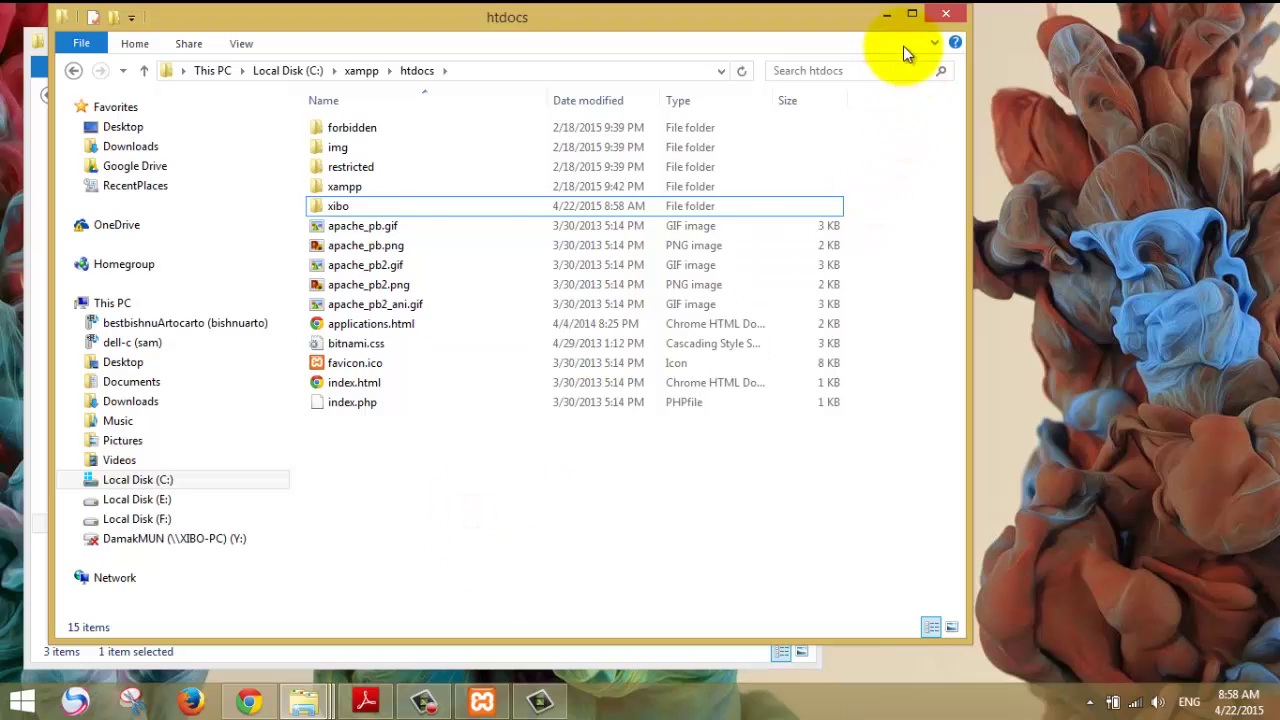
Load localhost/xibo in a new Chrome tab.
{"action": "left_click", "coordinate": [886, 14]}
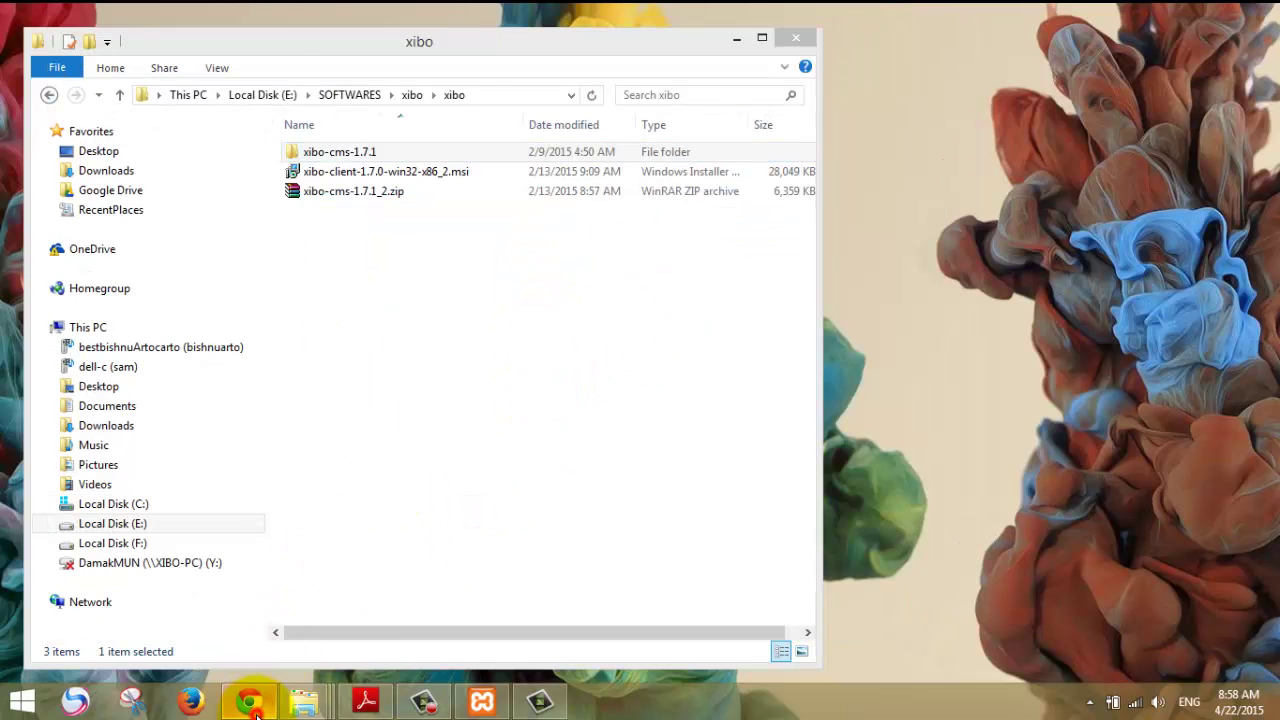
{"action": "left_click", "coordinate": [250, 698]}
{"action": "left_click", "coordinate": [255, 14]}
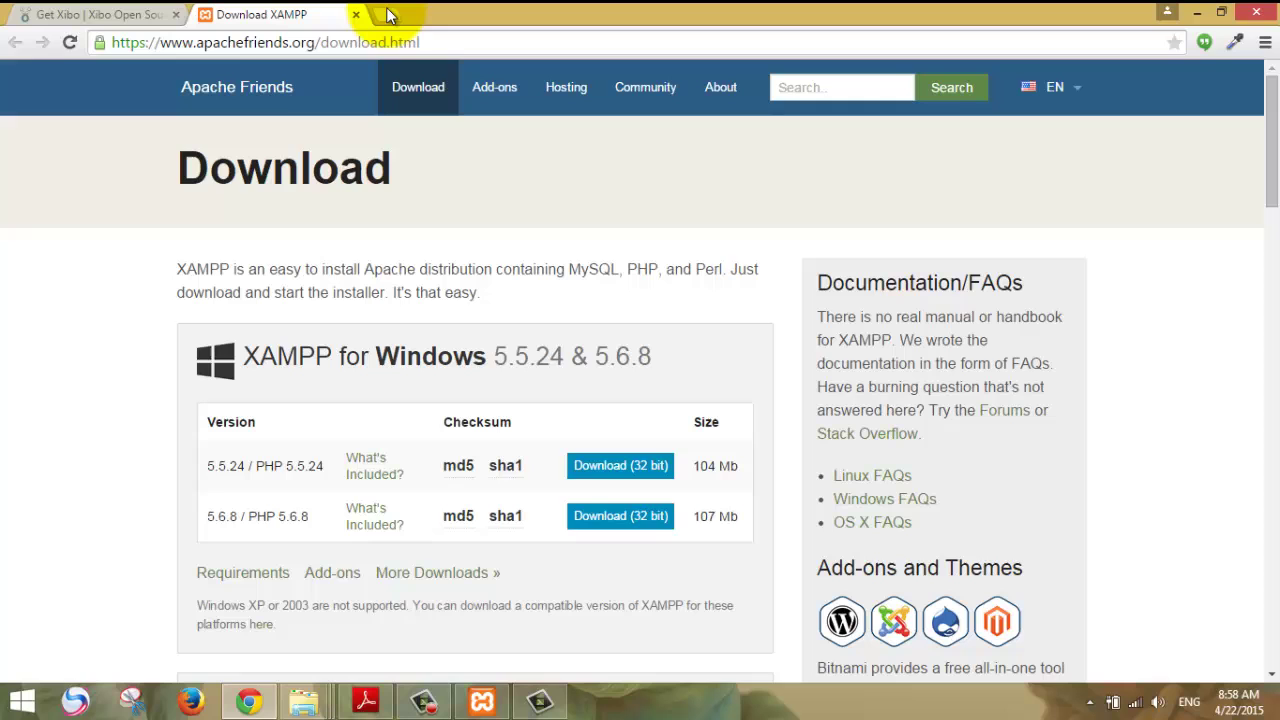
{"action": "left_click", "coordinate": [390, 14]}
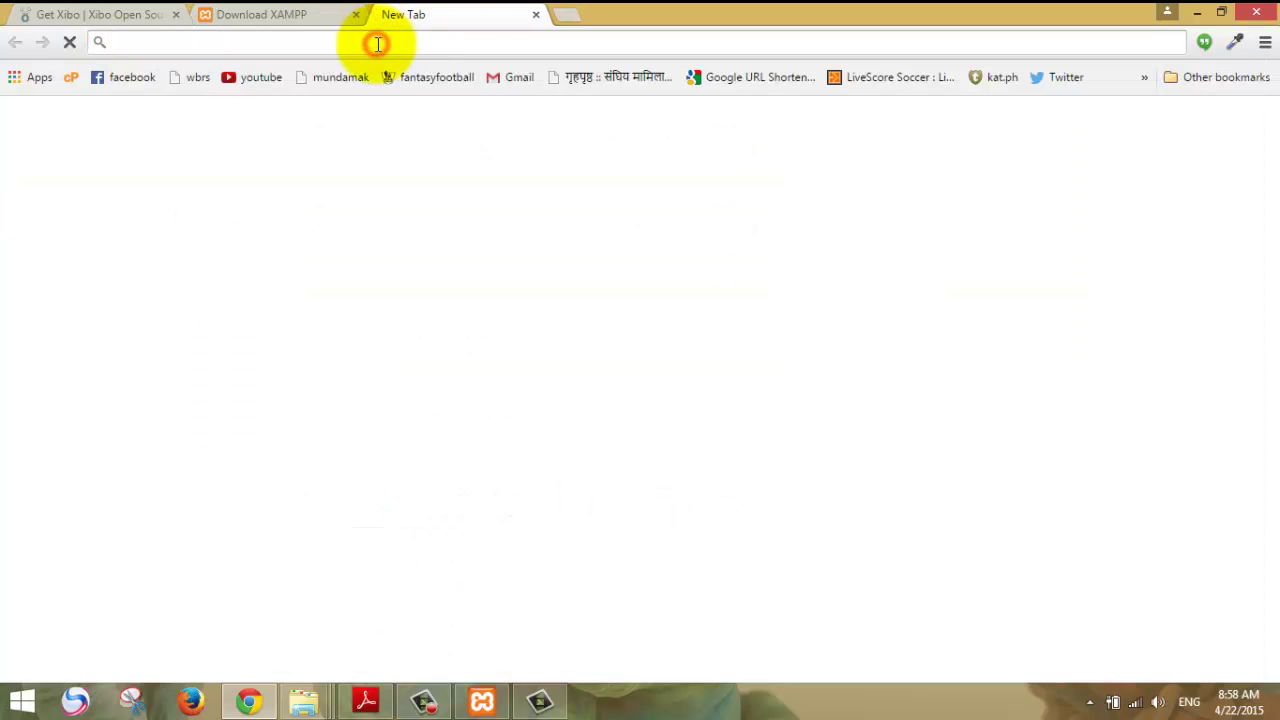
{"action": "type", "text": "local"}
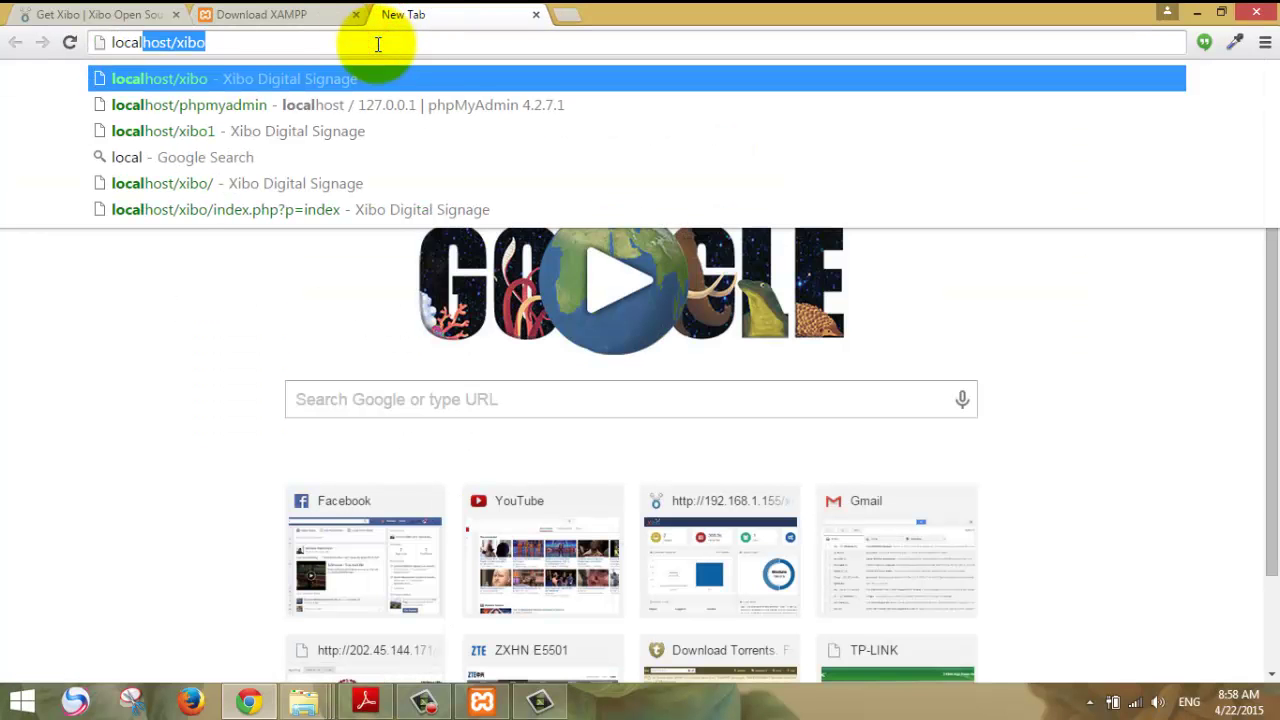
{"action": "key", "text": "Right"}
{"action": "key", "text": "Return"}
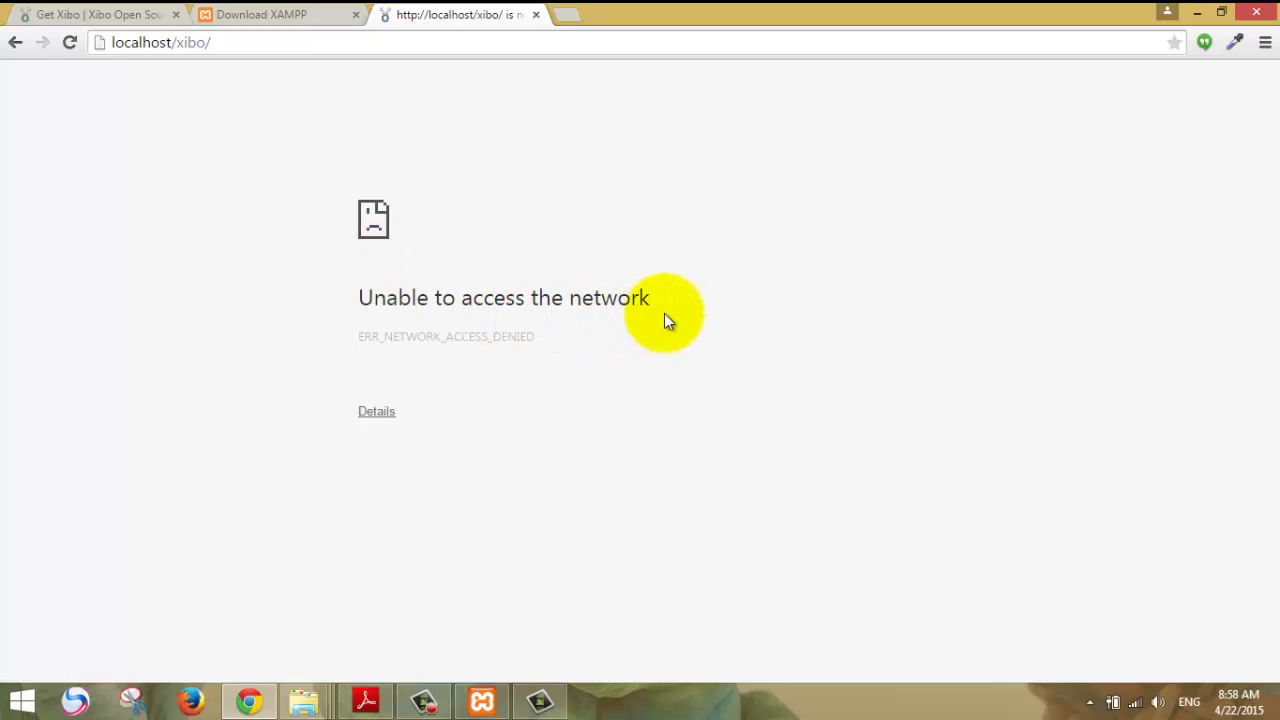
Start Apache and MySQL in the XAMPP Control Panel.
{"action": "left_click", "coordinate": [484, 701]}
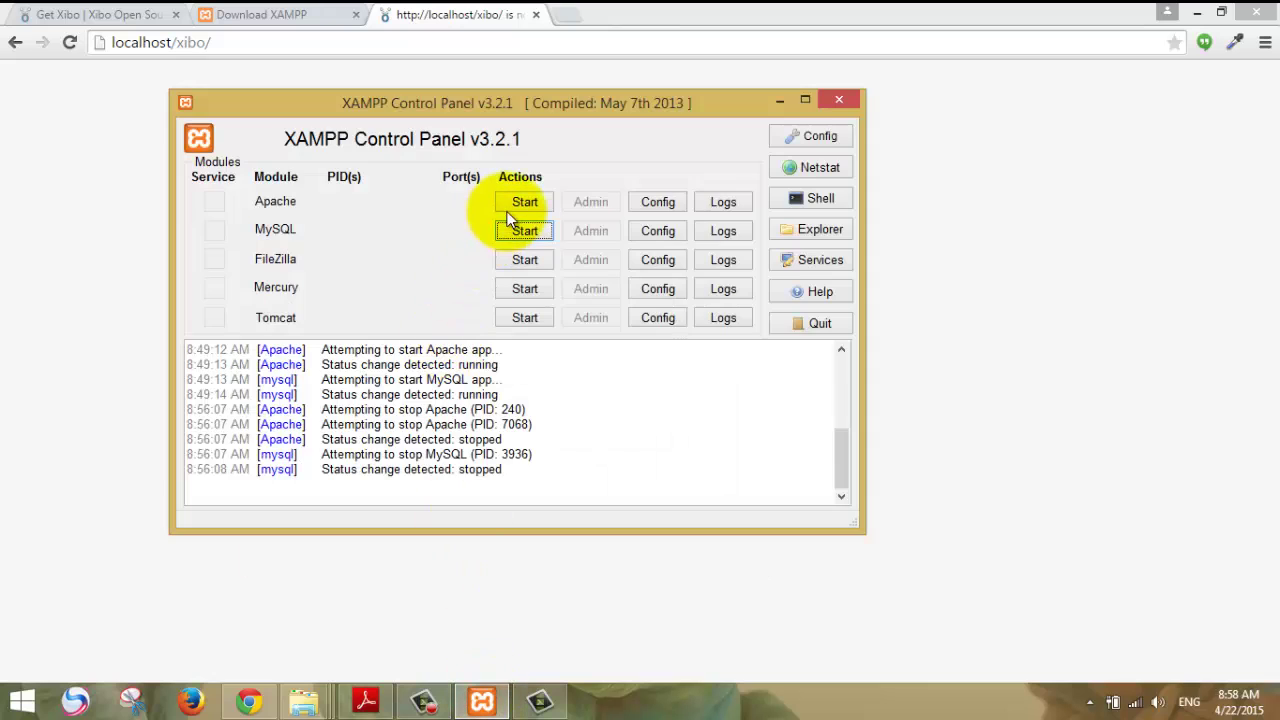
{"action": "left_click", "coordinate": [524, 202]}
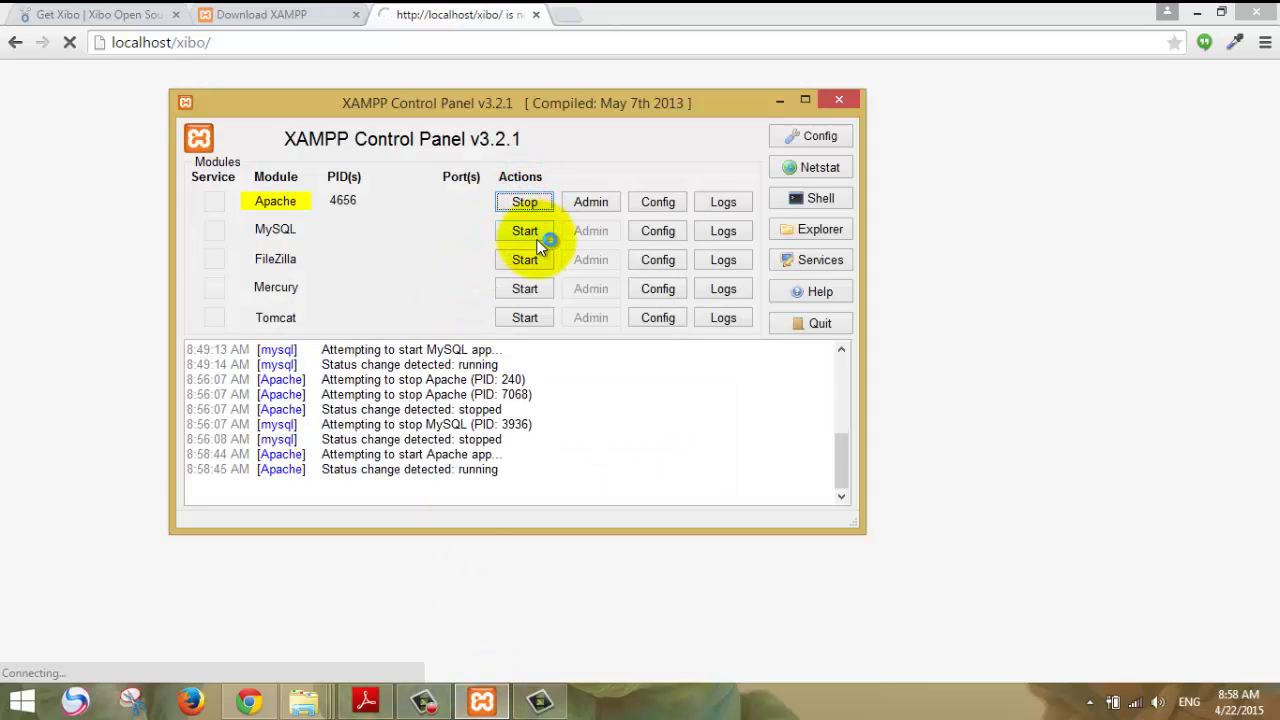
{"action": "left_click", "coordinate": [532, 230]}
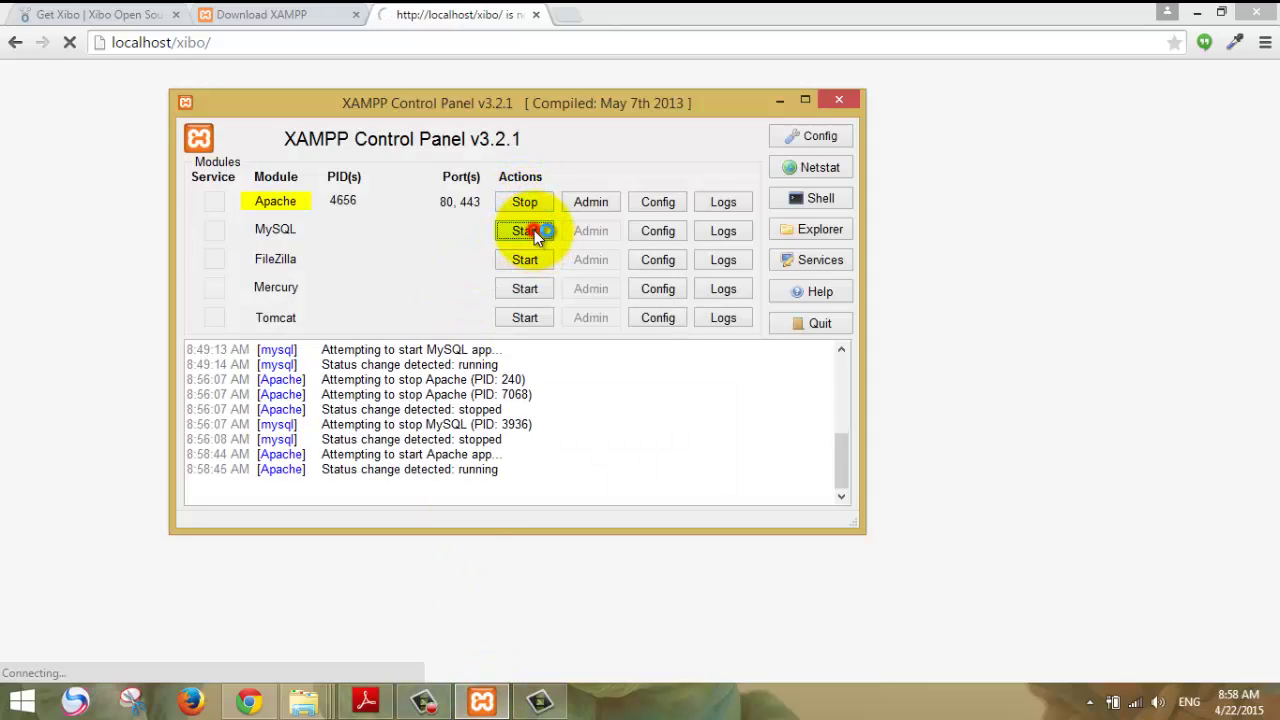
Reload the Xibo installation page and scroll through the requirement checks.
{"action": "left_click", "coordinate": [785, 103]}
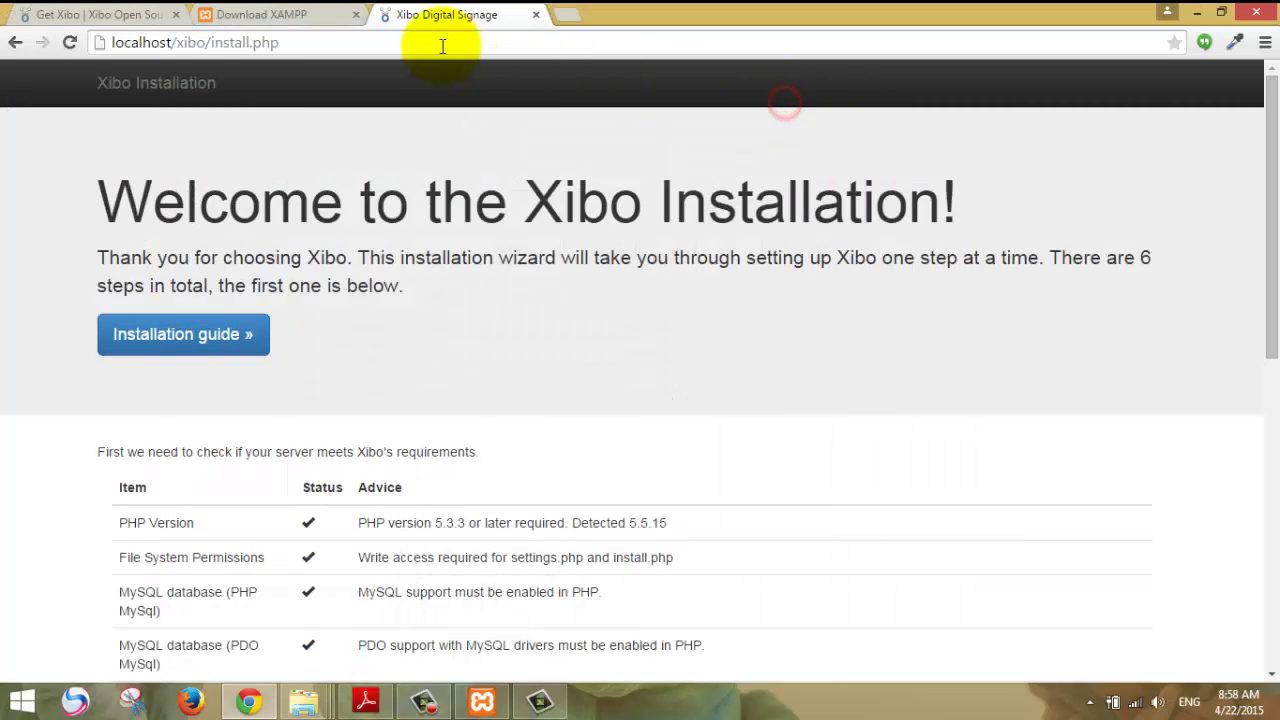
{"action": "left_click", "coordinate": [423, 40]}
{"action": "key", "text": "Return"}
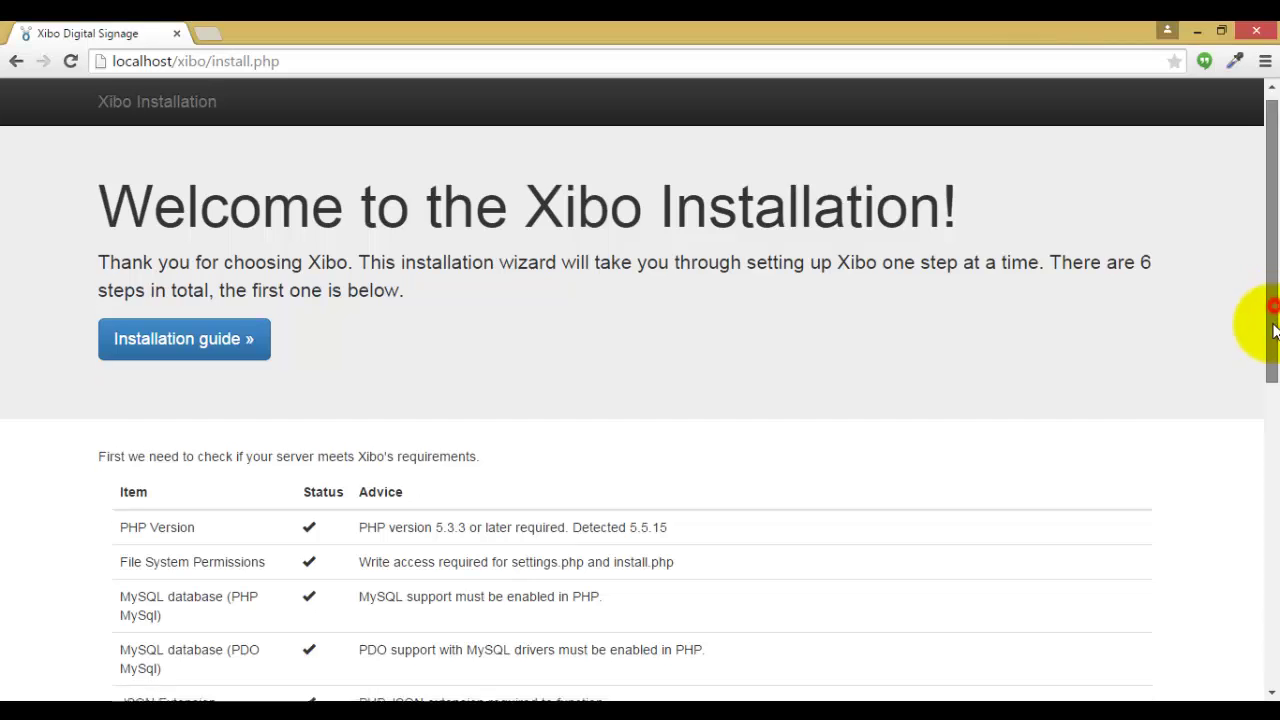
{"action": "left_click_drag", "start_coordinate": [1273, 330], "coordinate": [1271, 509]}
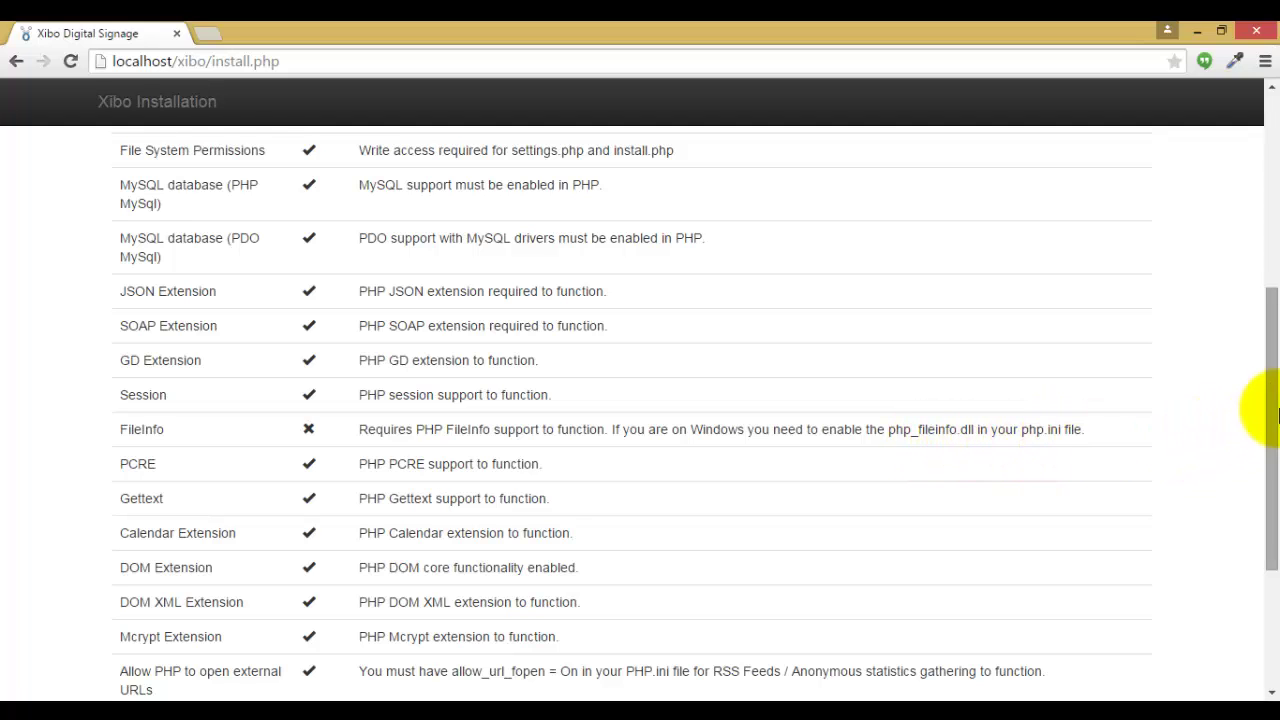
{"action": "left_click_drag", "start_coordinate": [1270, 408], "coordinate": [1273, 526]}
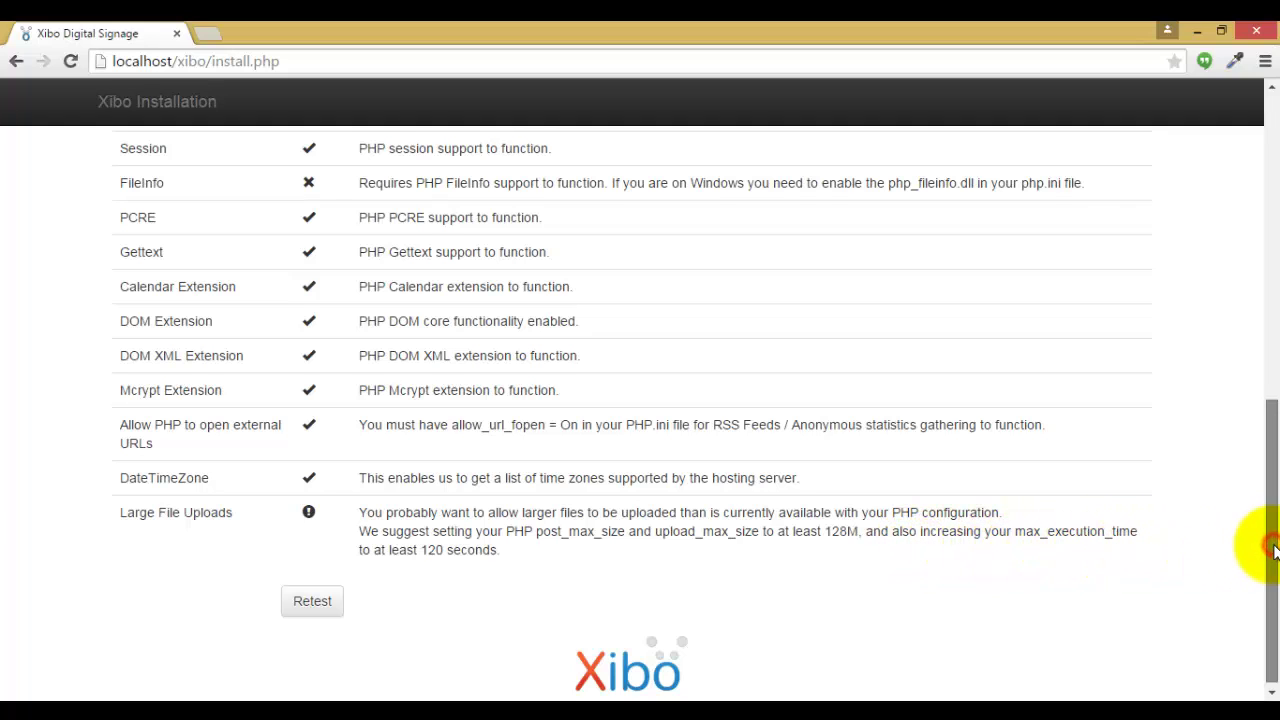
{"action": "left_click_drag", "start_coordinate": [1257, 543], "coordinate": [1257, 443]}
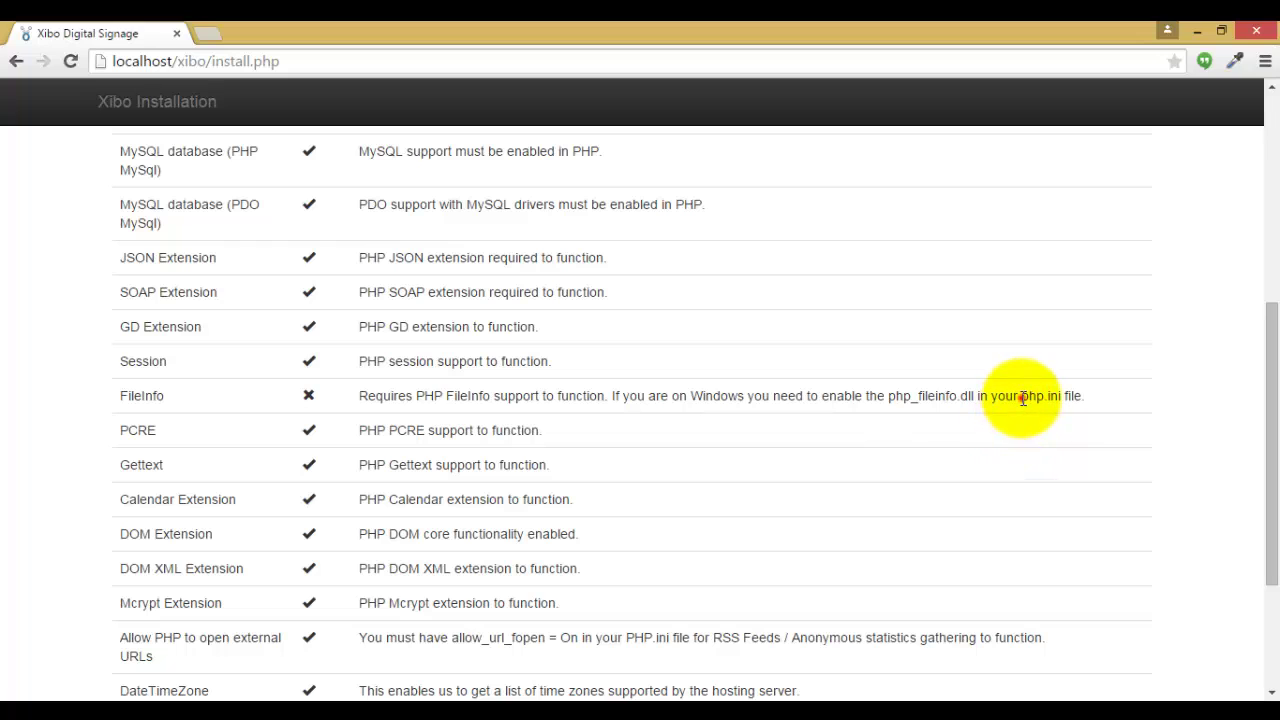
Copy the php.ini file name from the FileInfo requirement row.
{"action": "mouse_move", "coordinate": [1021, 397]}
{"action": "left_mouse_down"}
{"action": "mouse_move", "coordinate": [1060, 398]}
{"action": "mouse_move", "coordinate": [1048, 420]}
{"action": "mouse_move", "coordinate": [1060, 403]}
{"action": "left_mouse_up"}
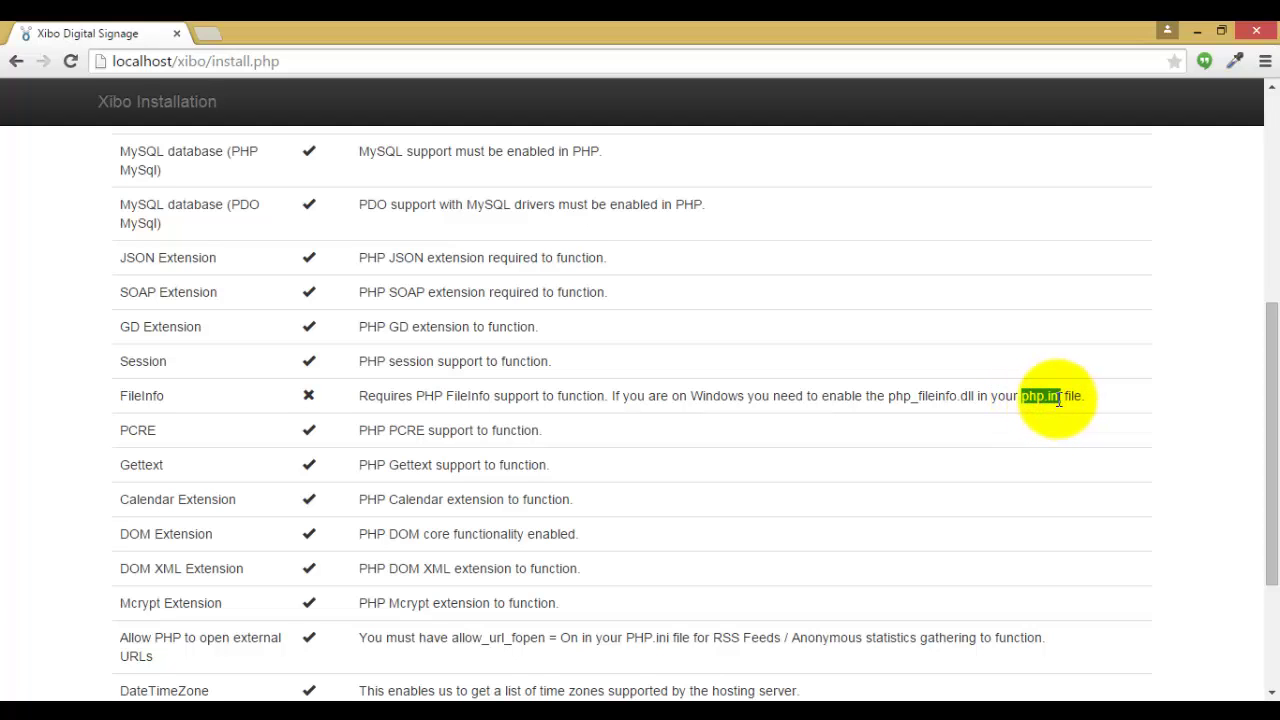
{"action": "right_click", "coordinate": [1026, 400]}
{"action": "left_click", "coordinate": [1060, 410]}
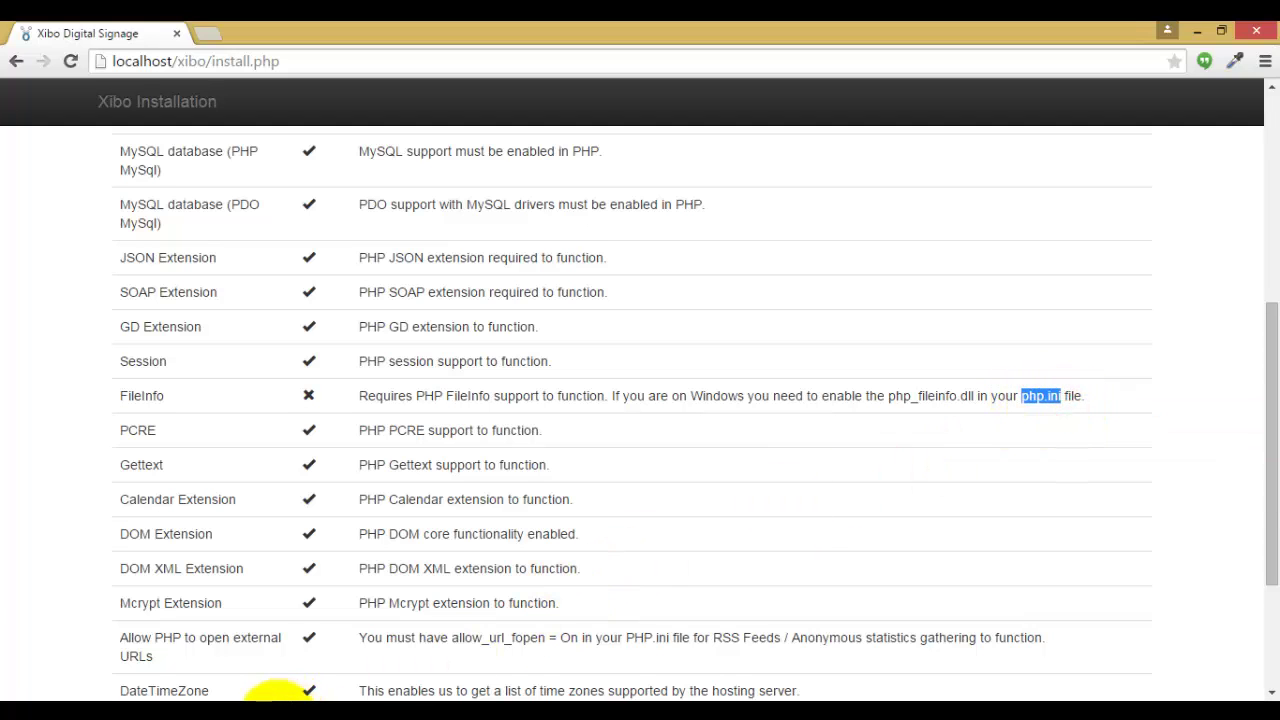
{"action": "left_click", "coordinate": [280, 695]}
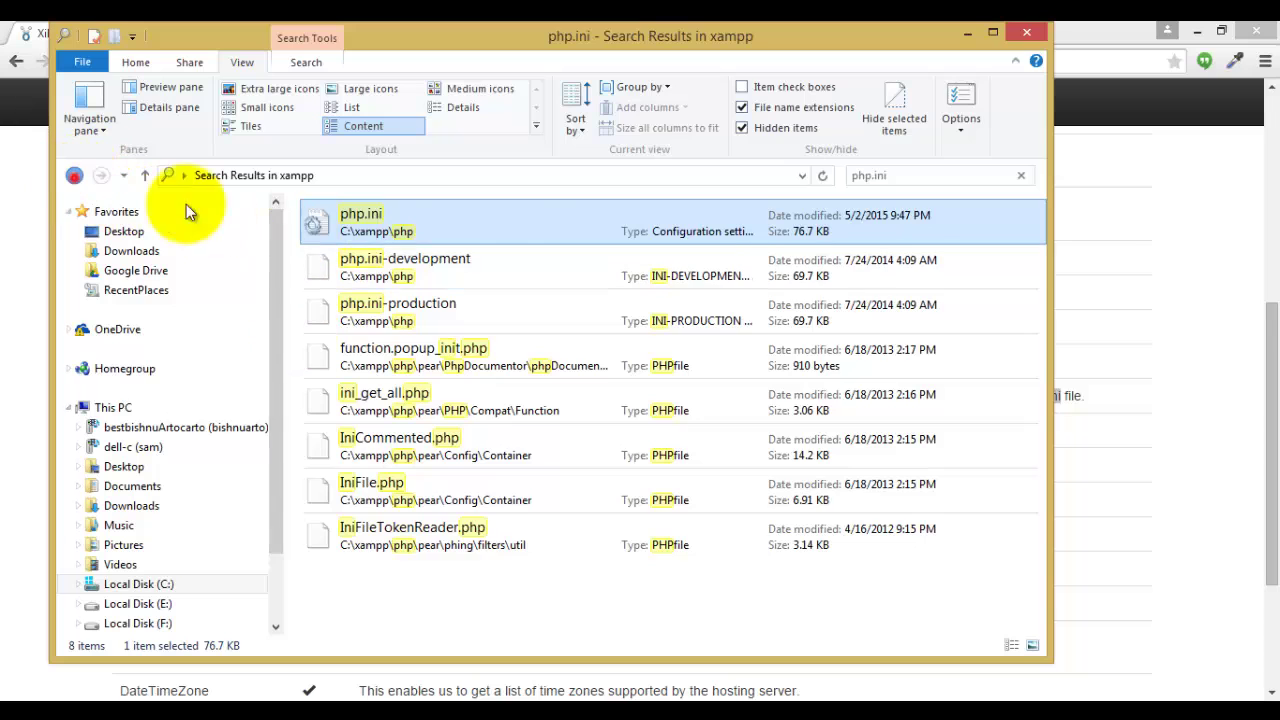
Search the xampp folder for php.ini and select the result.
{"action": "key", "text": "alt+Left"}
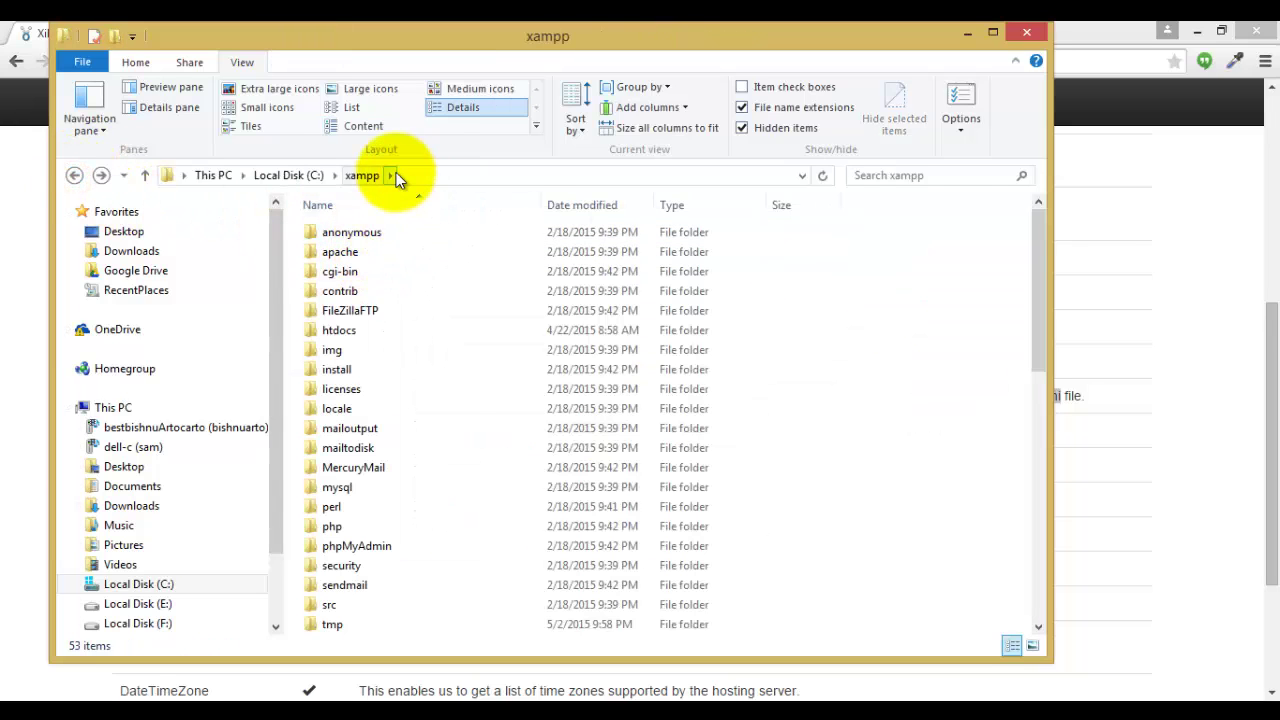
{"action": "left_click", "coordinate": [866, 176]}
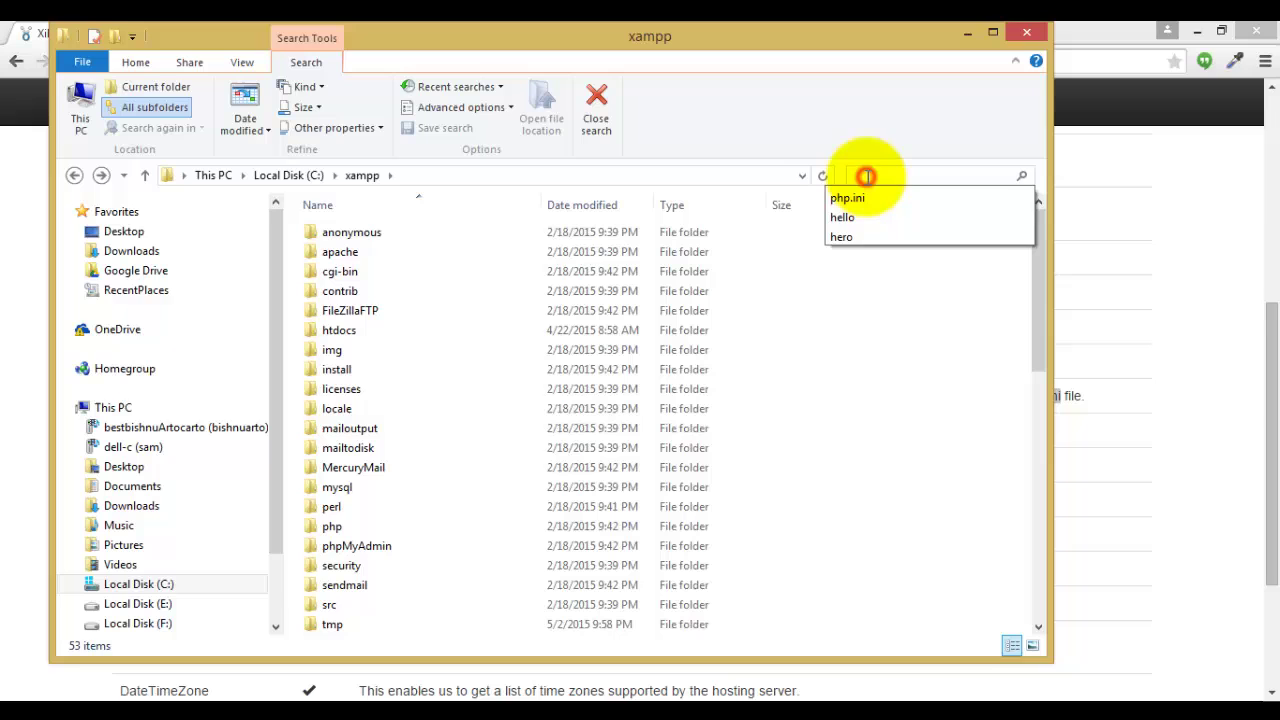
{"action": "left_click", "coordinate": [852, 198]}
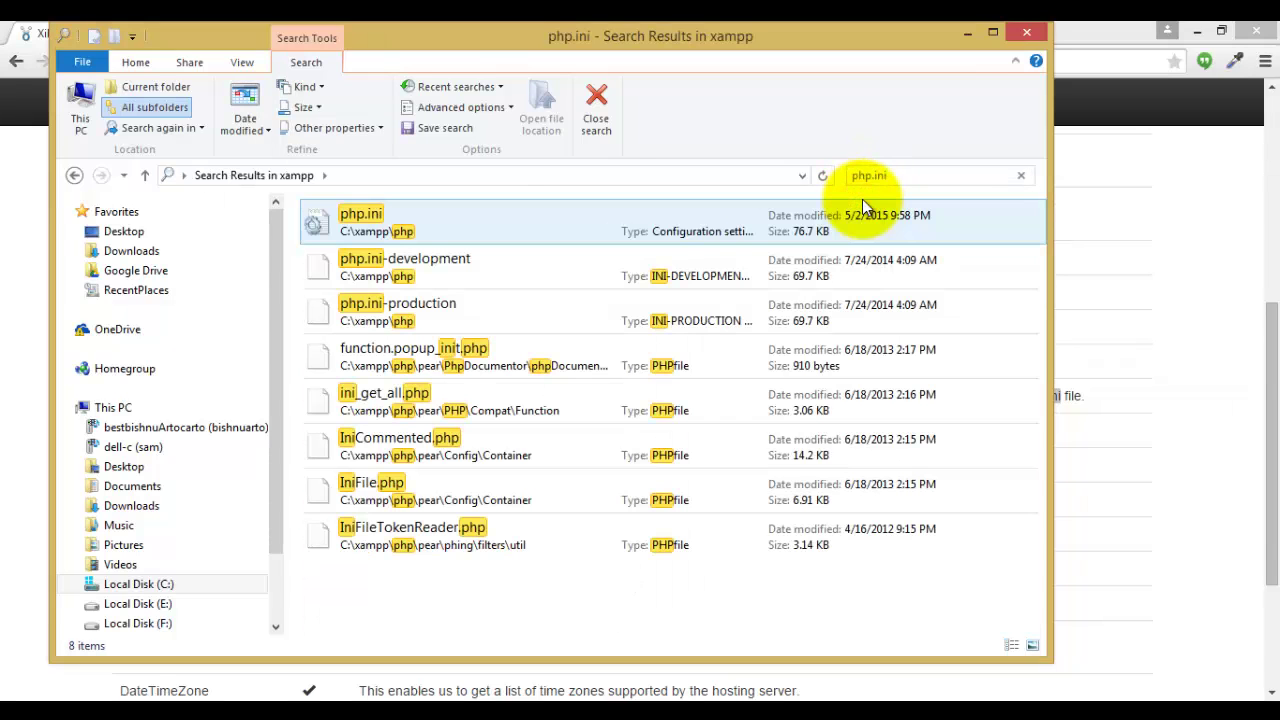
{"action": "left_click", "coordinate": [393, 222]}
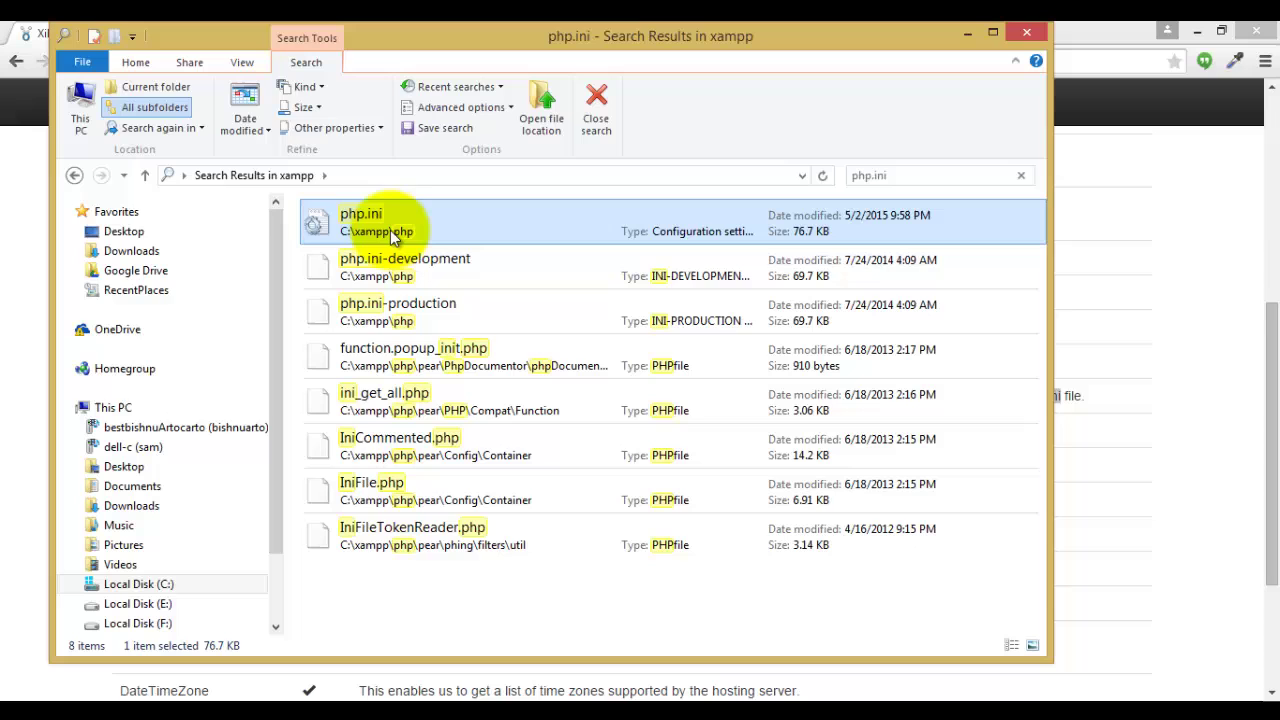
Show file name extensions and open php.ini with Notepad++.
{"action": "left_click", "coordinate": [241, 66]}
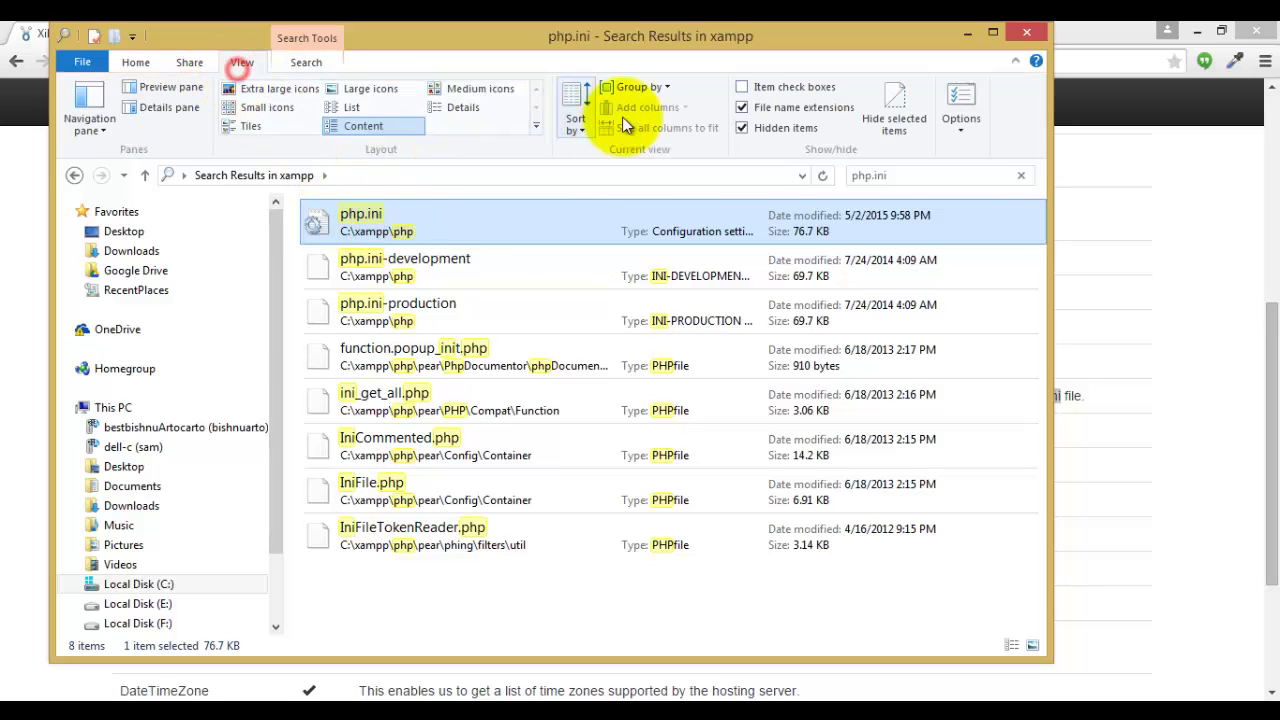
{"action": "left_click", "coordinate": [743, 108]}
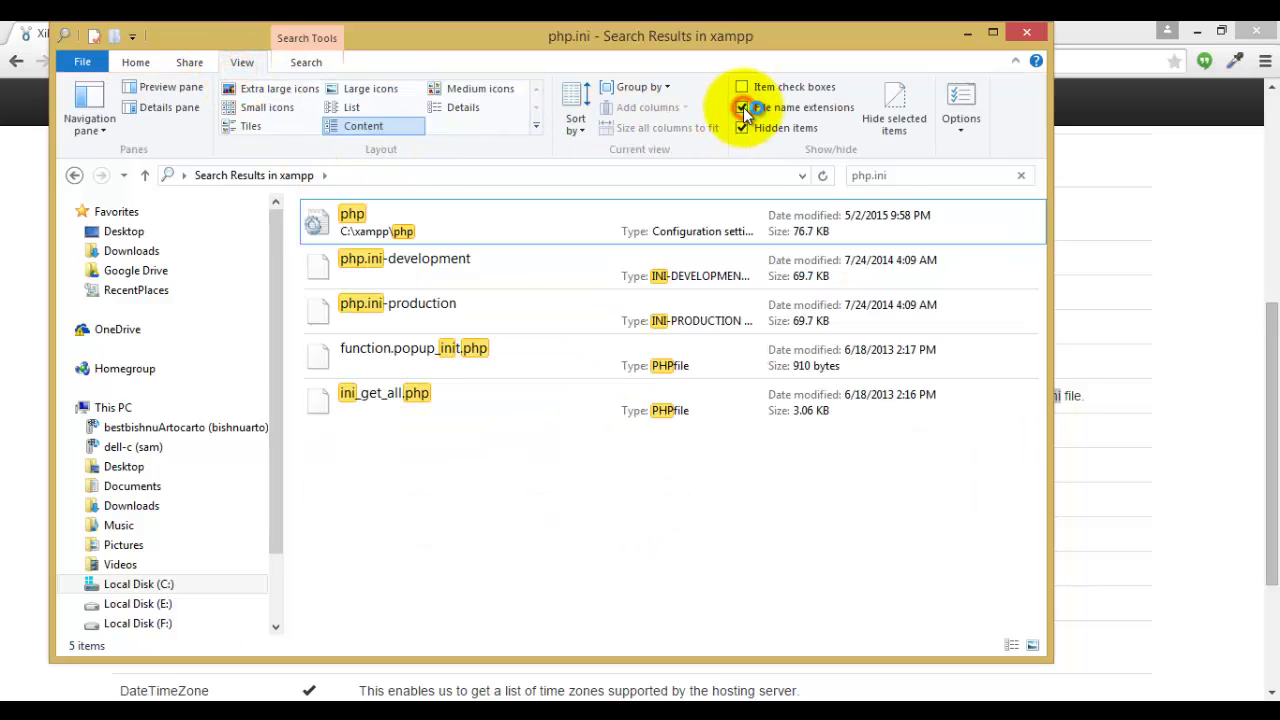
{"action": "left_click", "coordinate": [743, 108]}
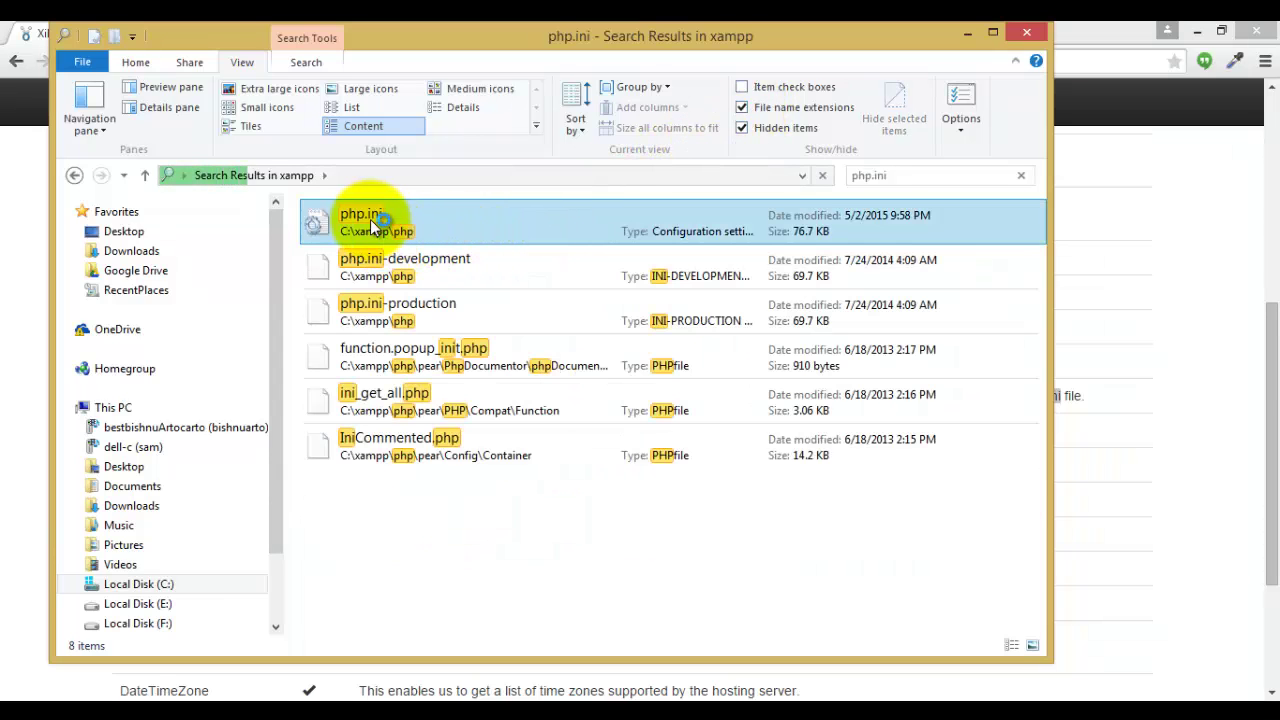
{"action": "left_click", "coordinate": [493, 230]}
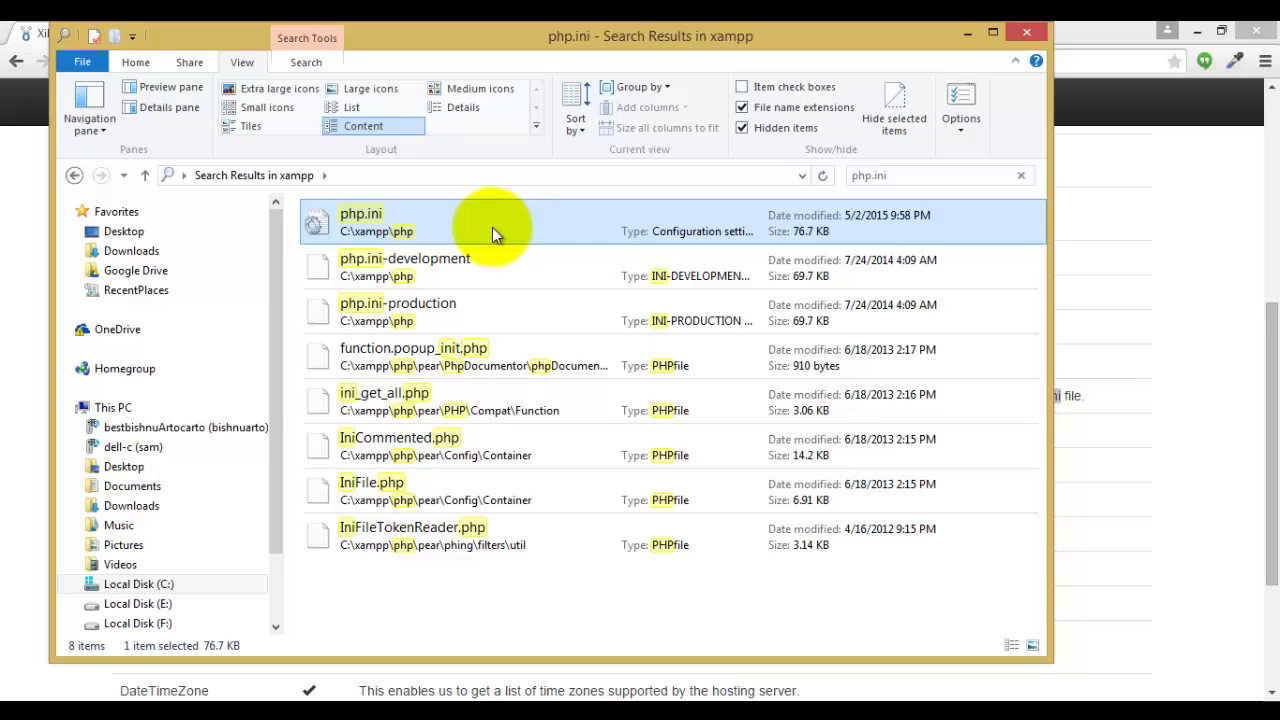
{"action": "right_click", "coordinate": [492, 230]}
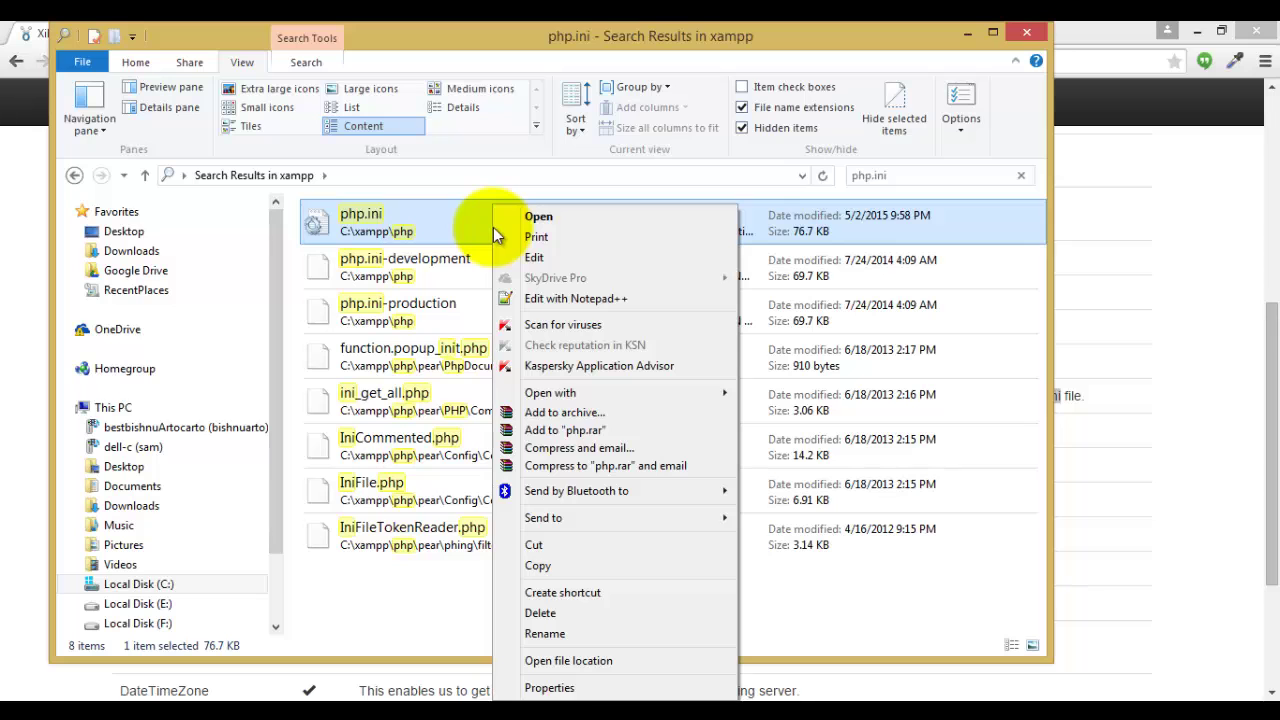
{"action": "left_click", "coordinate": [564, 299]}
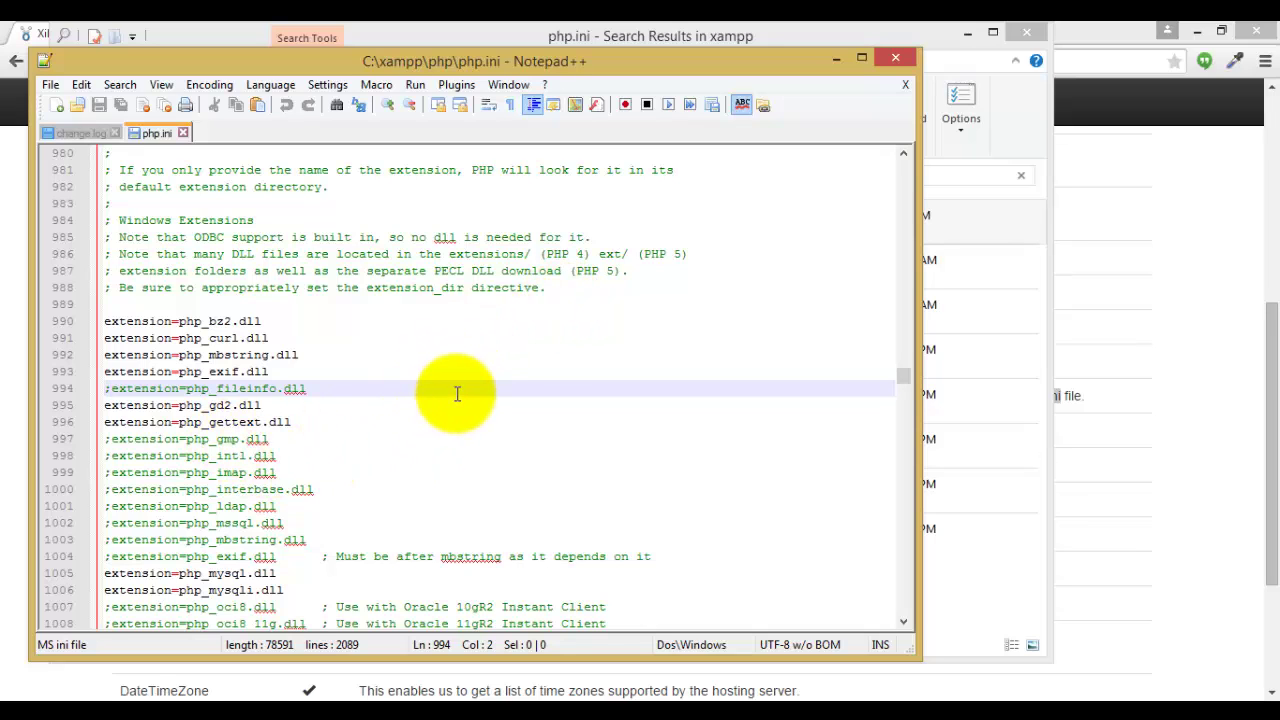
Find php_fileinfo in php.ini, using the name copied from the FileInfo requirement.
{"action": "key", "text": "ctrl+f"}
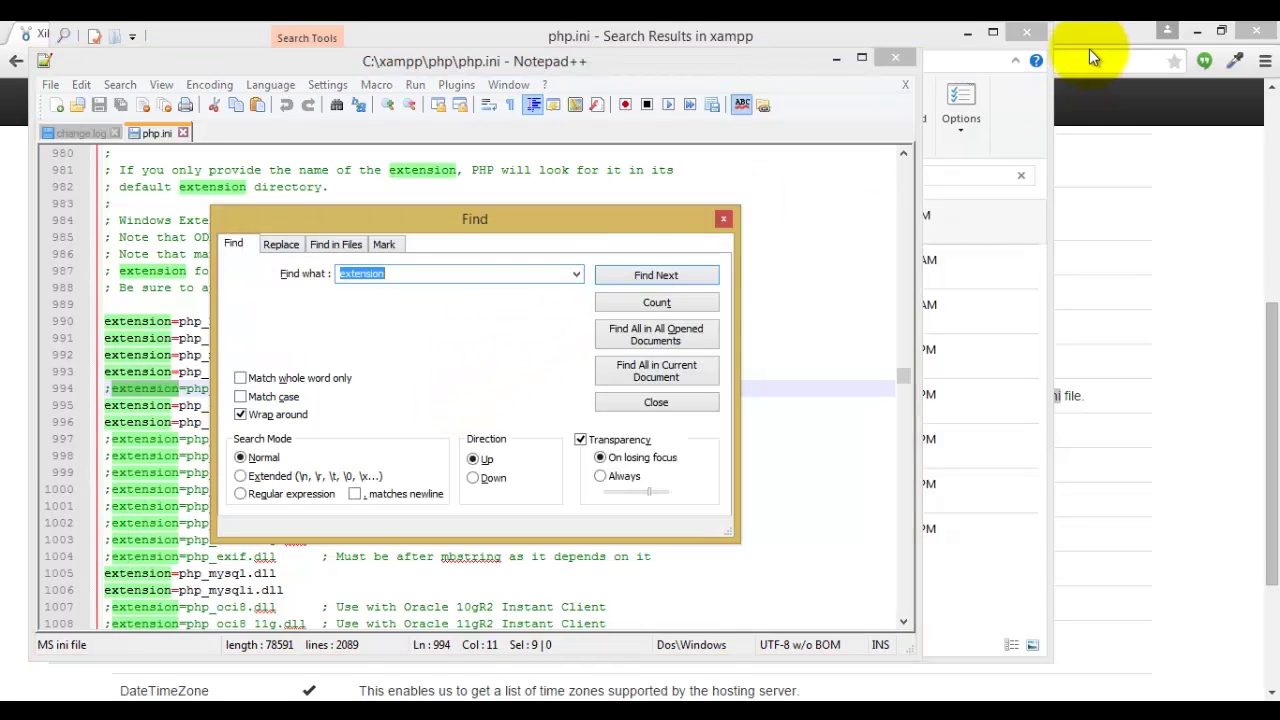
{"action": "left_click", "coordinate": [1090, 38]}
{"action": "left_click", "coordinate": [971, 466]}
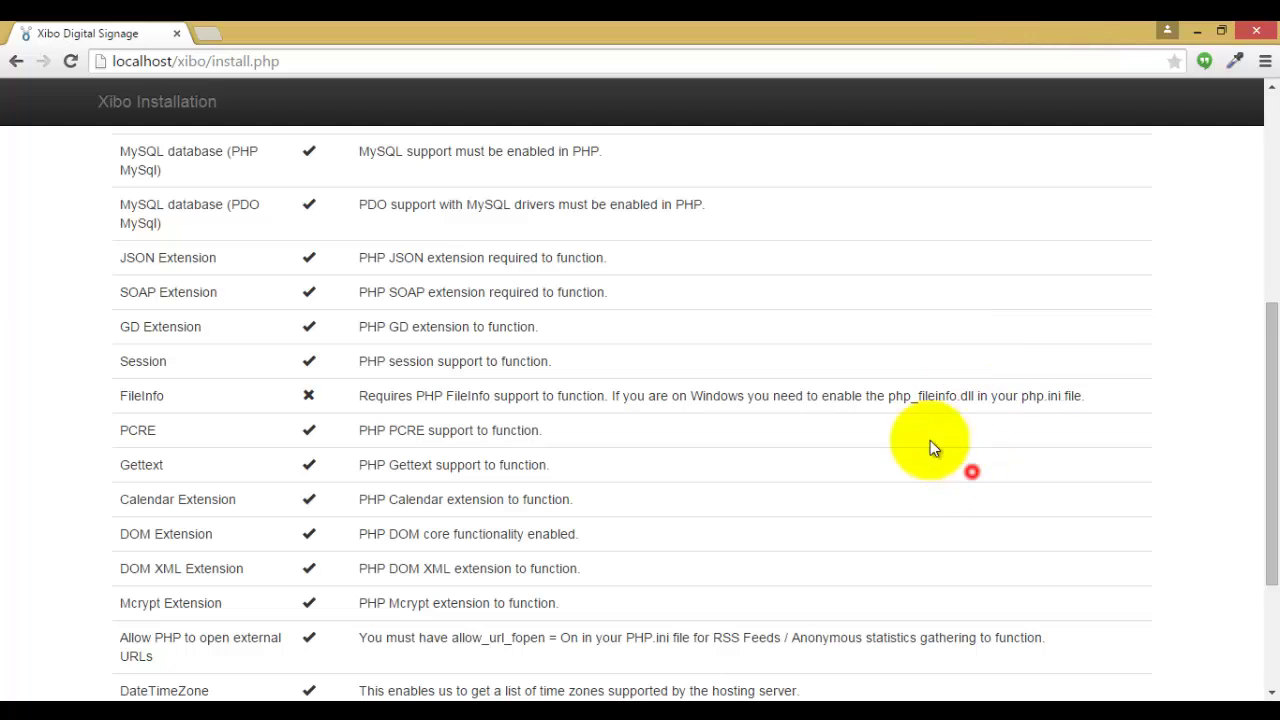
{"action": "double_click", "coordinate": [902, 395]}
{"action": "key", "text": "ctrl+c"}
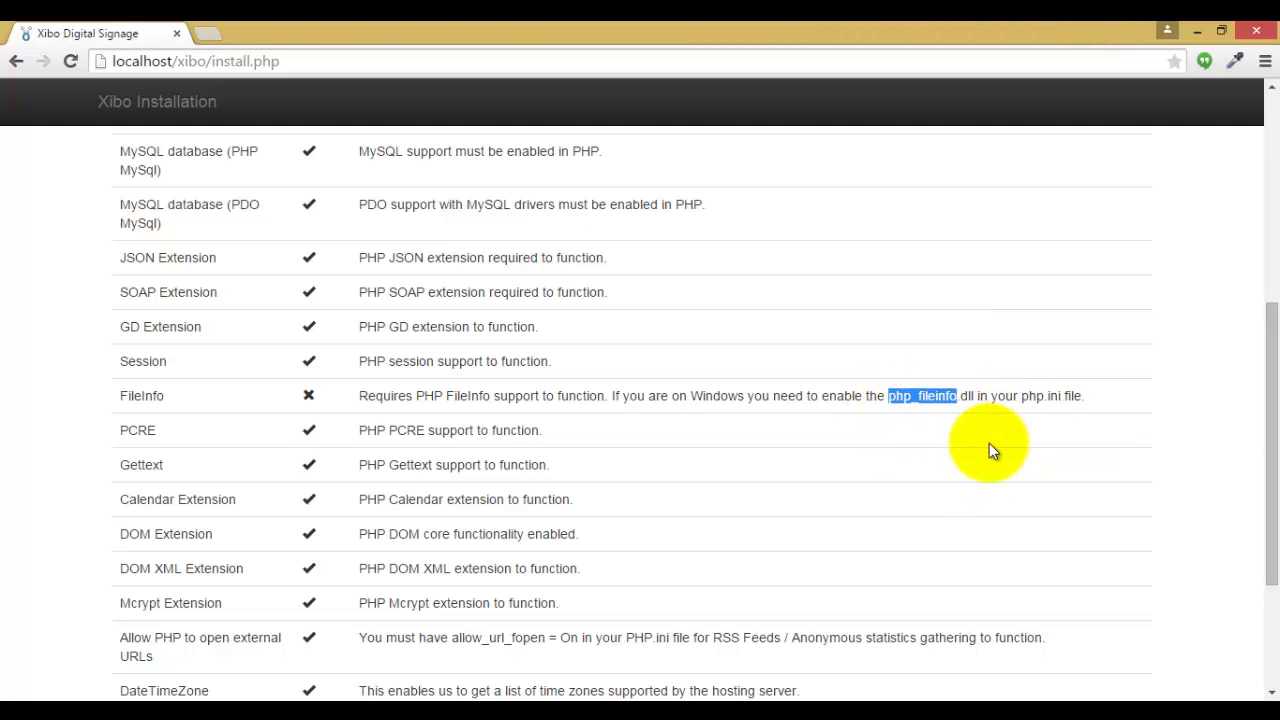
{"action": "key", "text": "alt+Tab"}
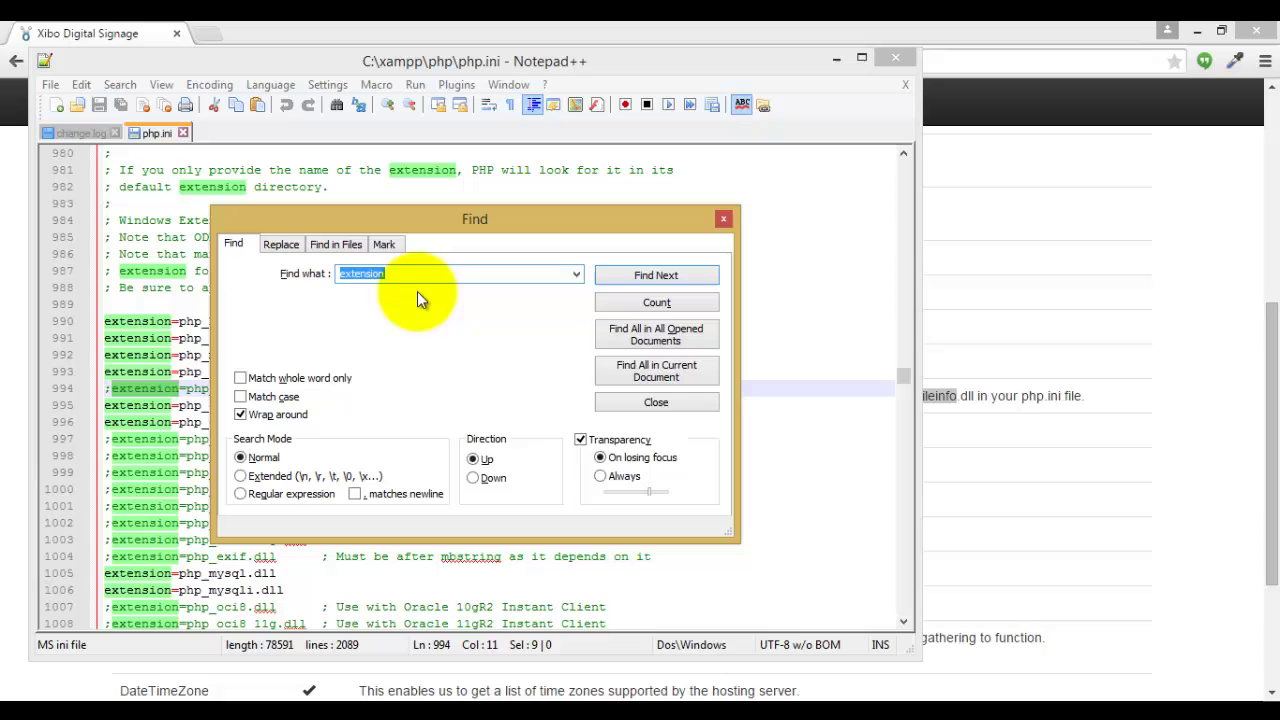
{"action": "left_click", "coordinate": [417, 279]}
{"action": "double_click", "coordinate": [417, 279]}
{"action": "key", "text": "ctrl+v"}
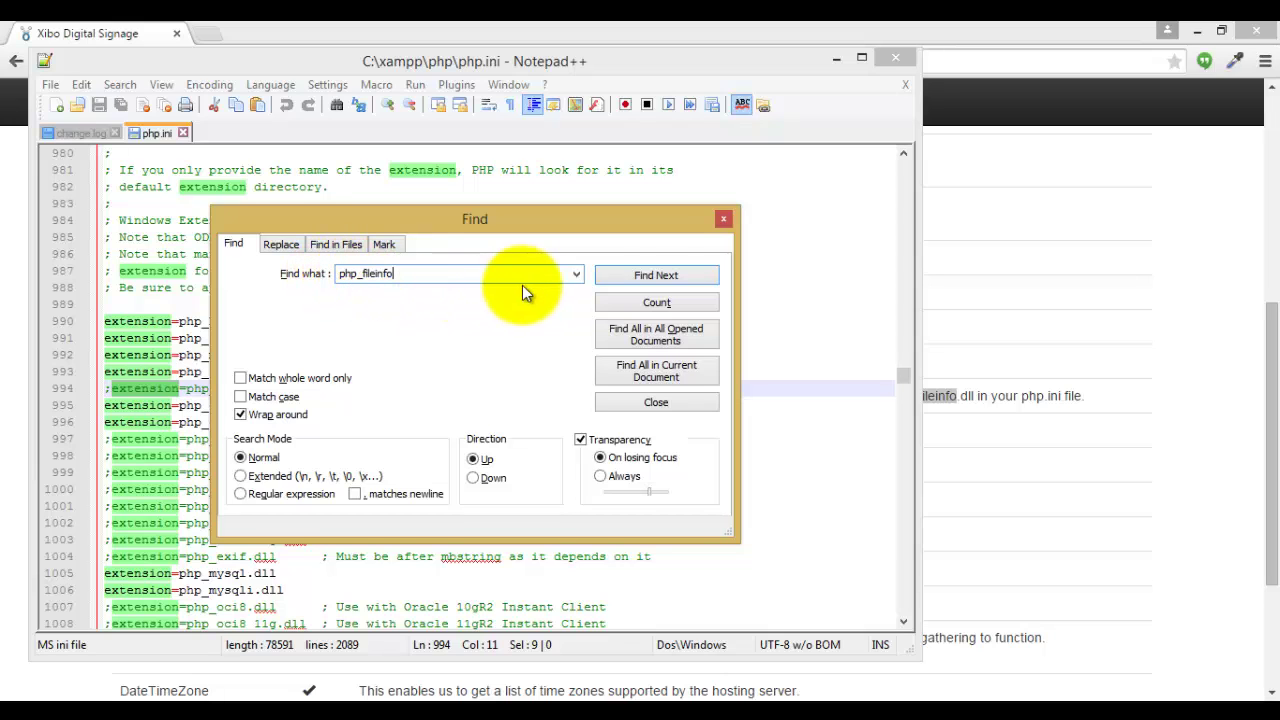
{"action": "left_click", "coordinate": [645, 281]}
Delete the leading semicolon on line 994 to enable php_fileinfo.dll.
{"action": "left_click_drag", "start_coordinate": [711, 210], "coordinate": [894, 182]}
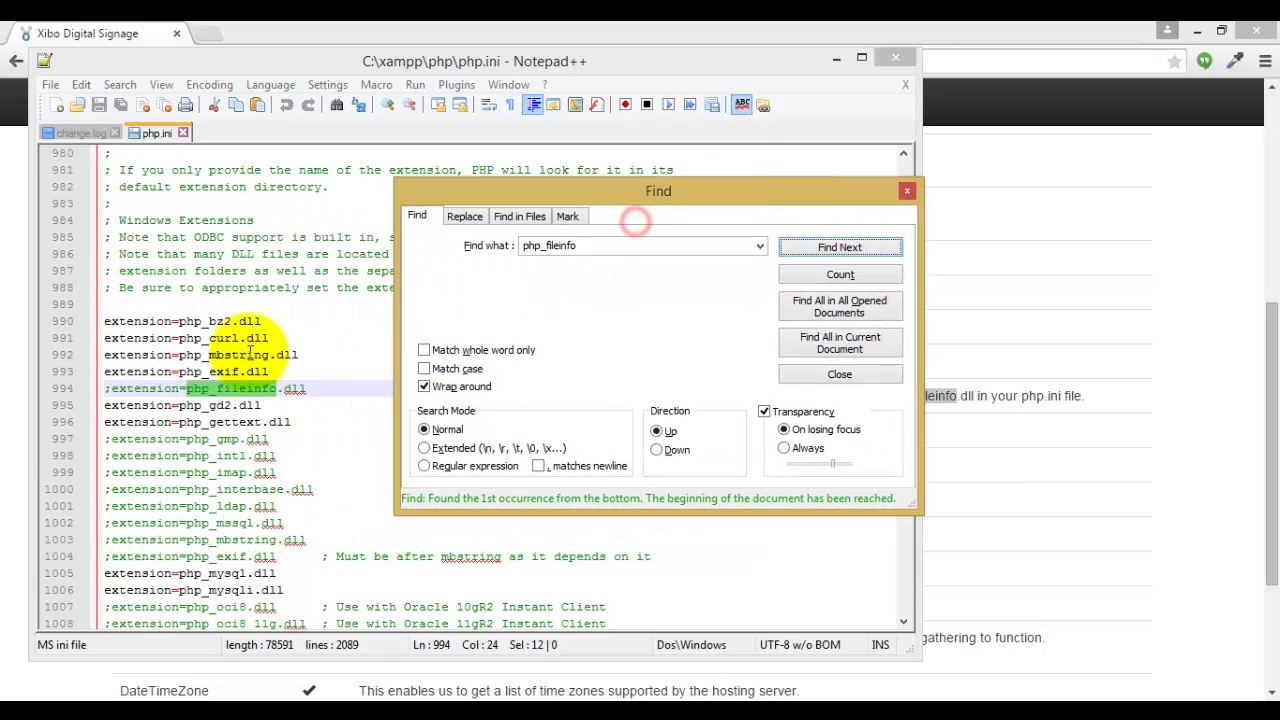
{"action": "left_click", "coordinate": [110, 393]}
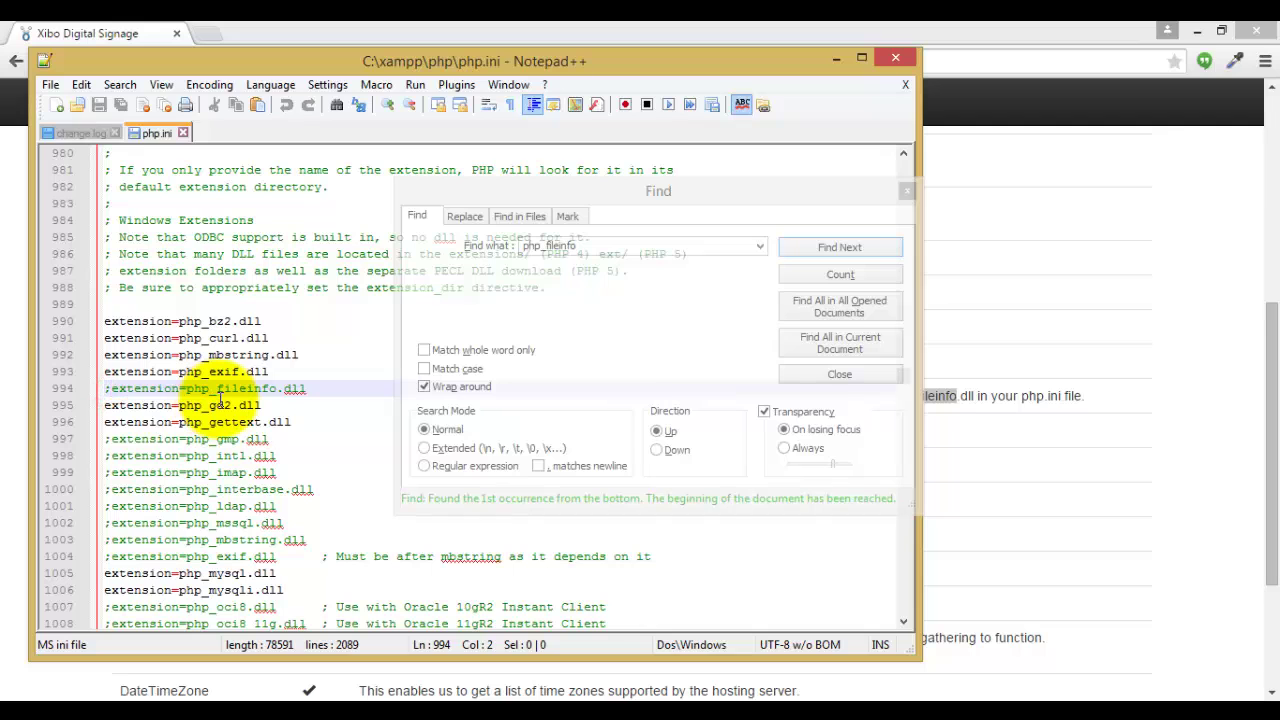
{"action": "key", "text": "BackSpace"}
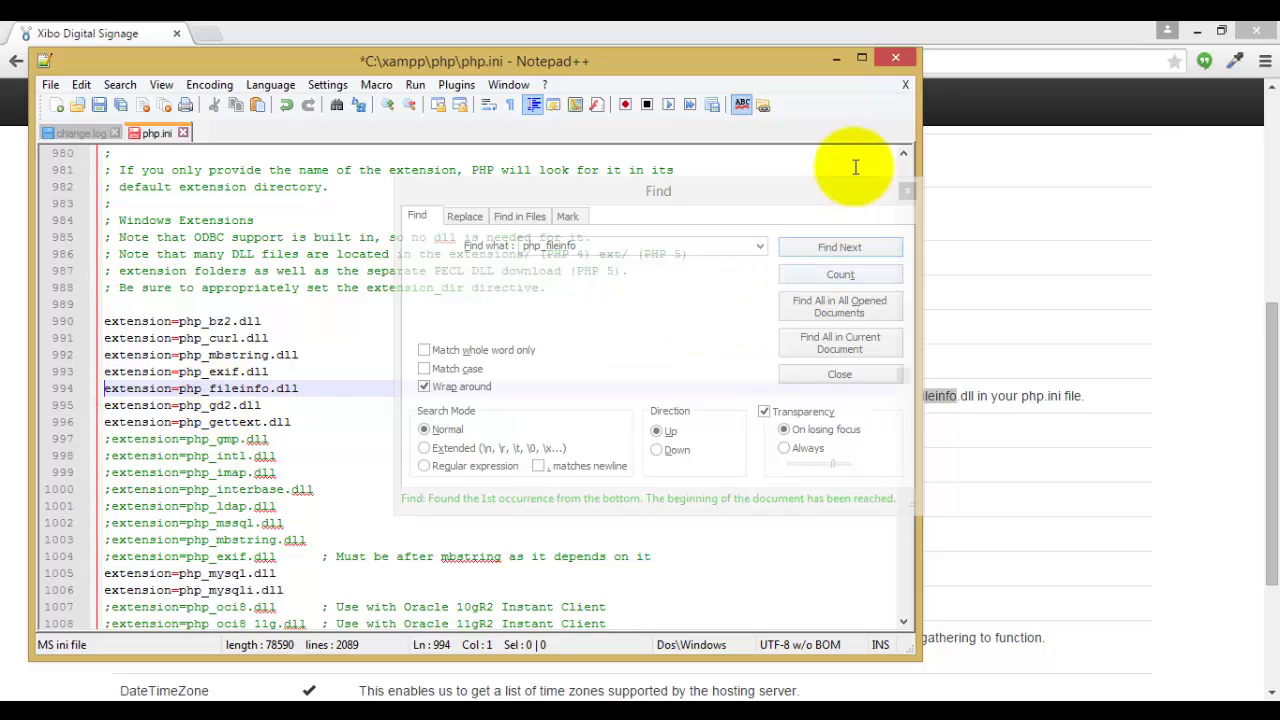
{"action": "left_click", "coordinate": [1054, 45]}
Find post_max_size on php.ini line 770, confirming it is already 128M.
{"action": "left_click_drag", "start_coordinate": [1249, 357], "coordinate": [1262, 455]}
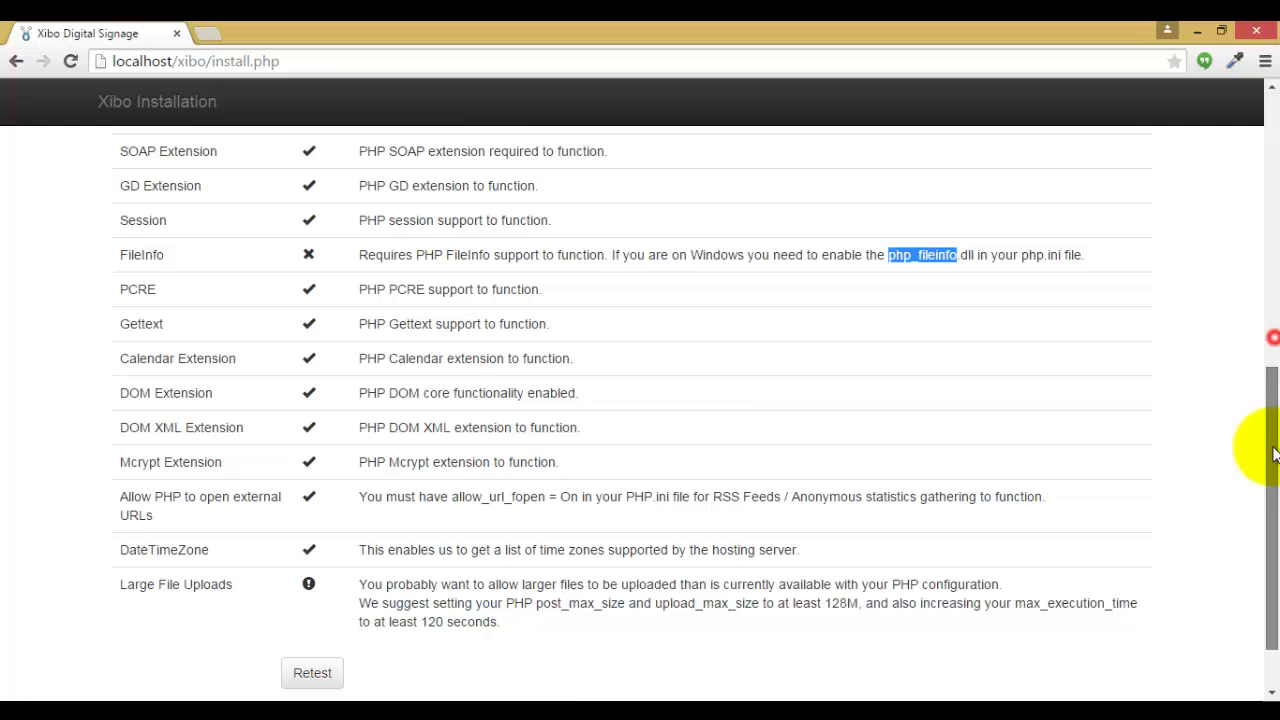
{"action": "double_click", "coordinate": [580, 526]}
{"action": "key", "text": "ctrl+c"}
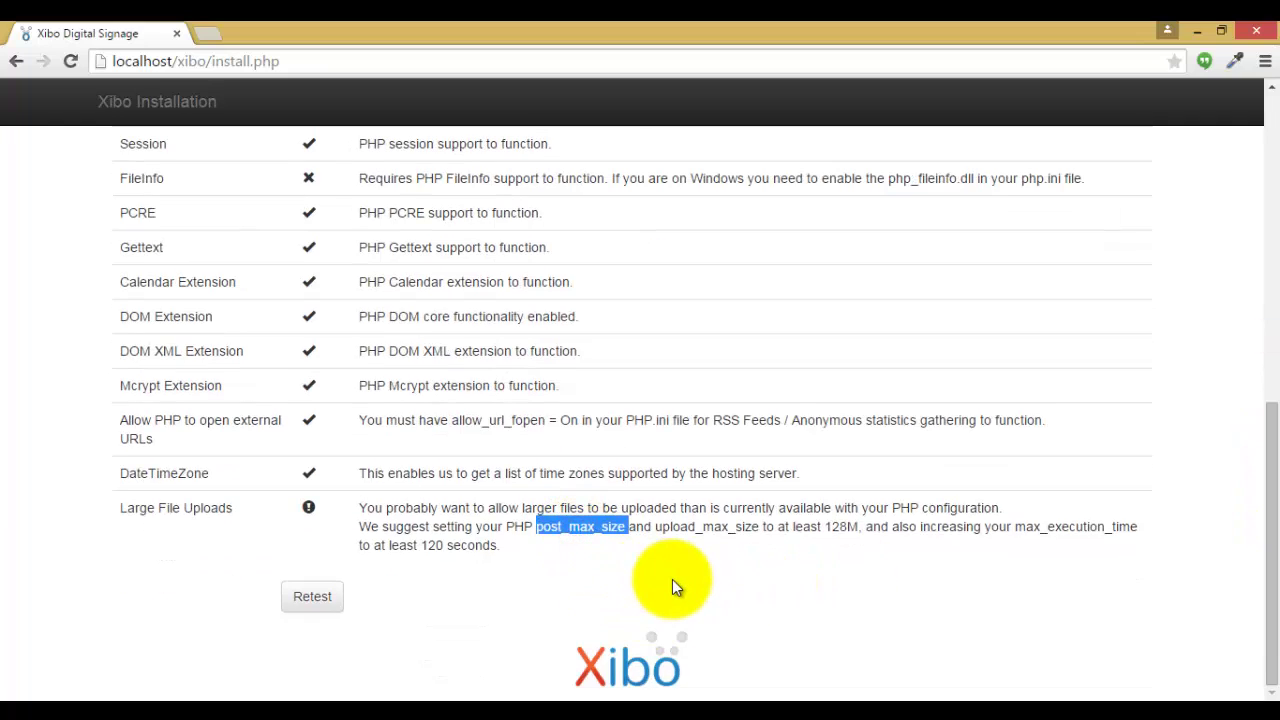
{"action": "left_click", "coordinate": [545, 710]}
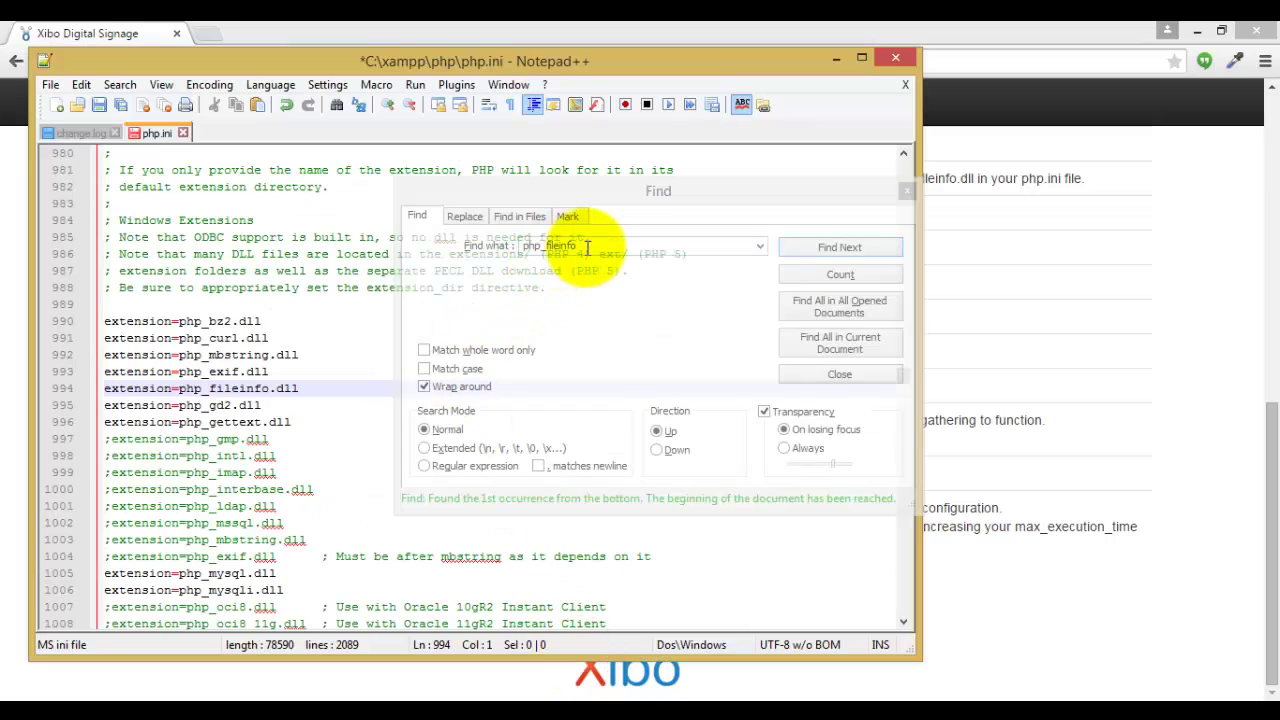
{"action": "triple_click", "coordinate": [587, 247]}
{"action": "key", "text": "ctrl+v"}
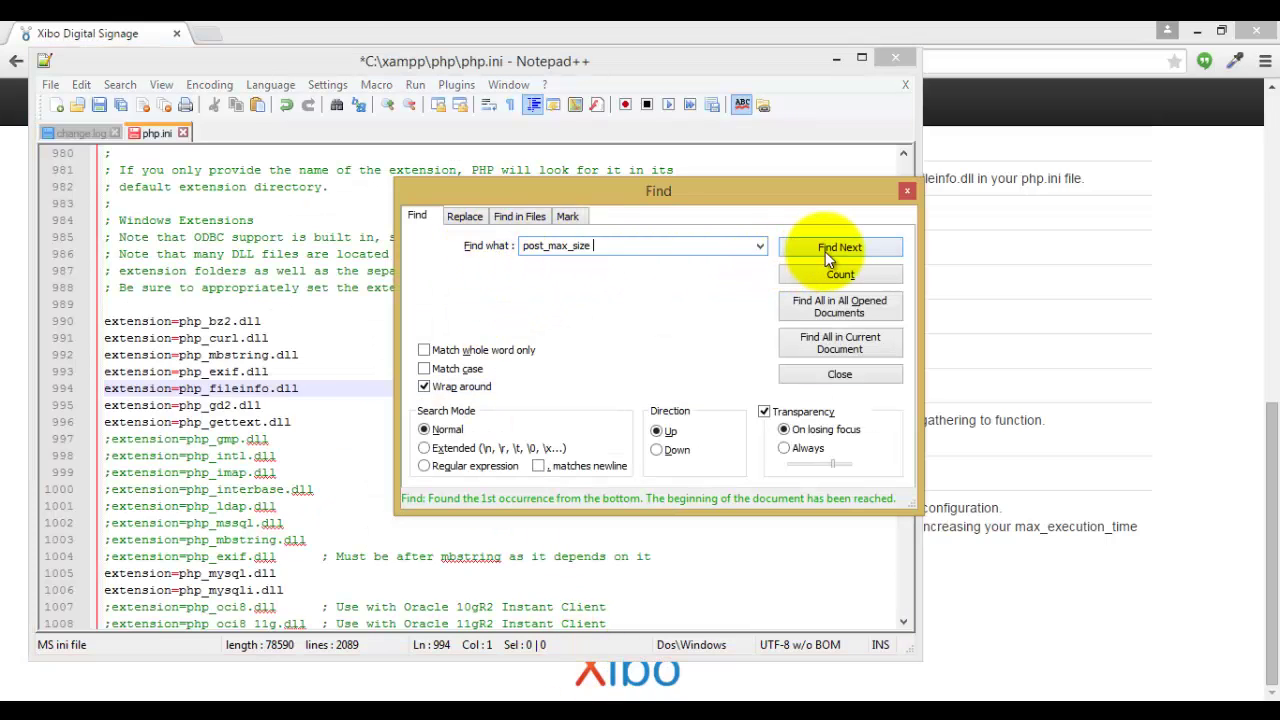
{"action": "left_click", "coordinate": [825, 249]}
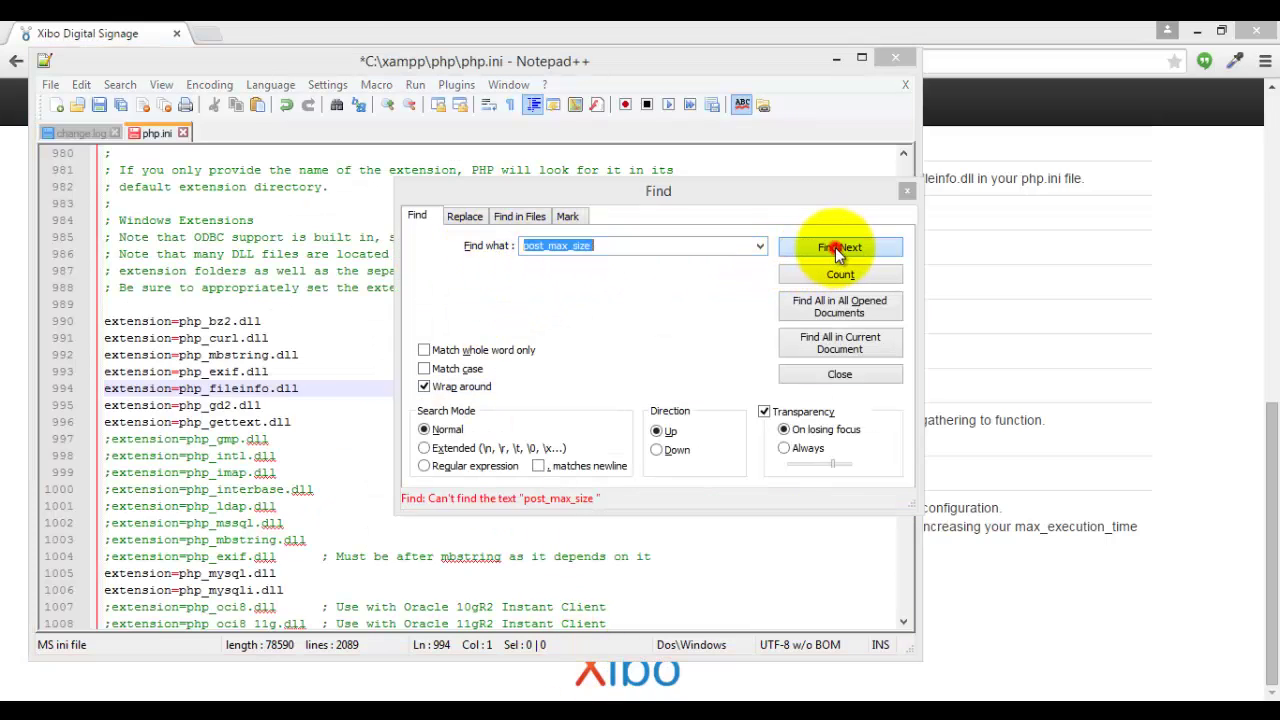
{"action": "left_click", "coordinate": [600, 246]}
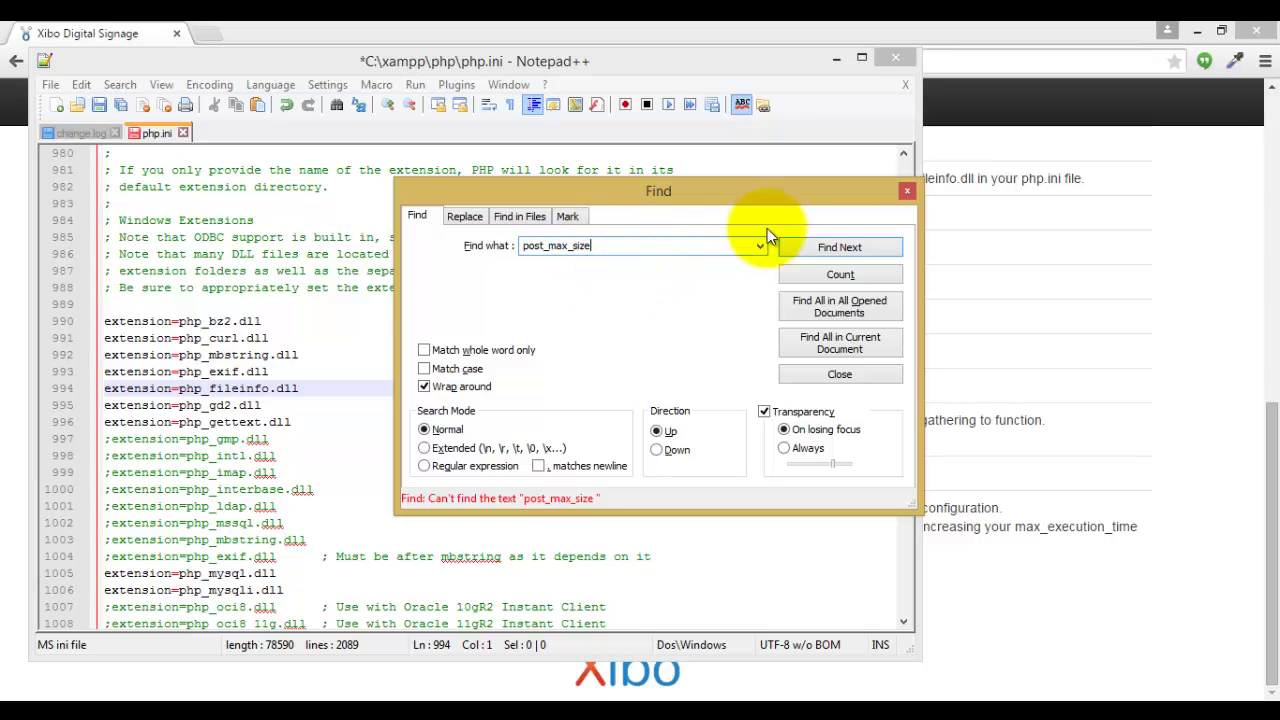
{"action": "left_click", "coordinate": [820, 246]}
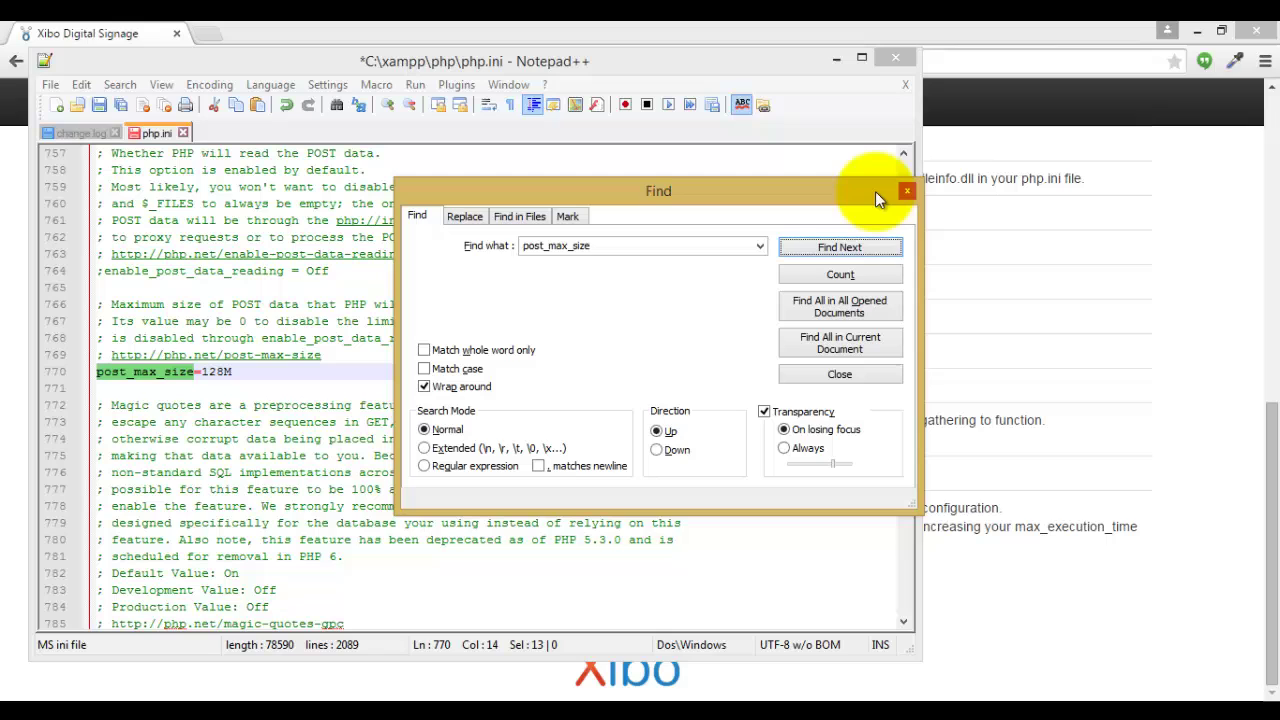
{"action": "left_click", "coordinate": [1050, 44]}
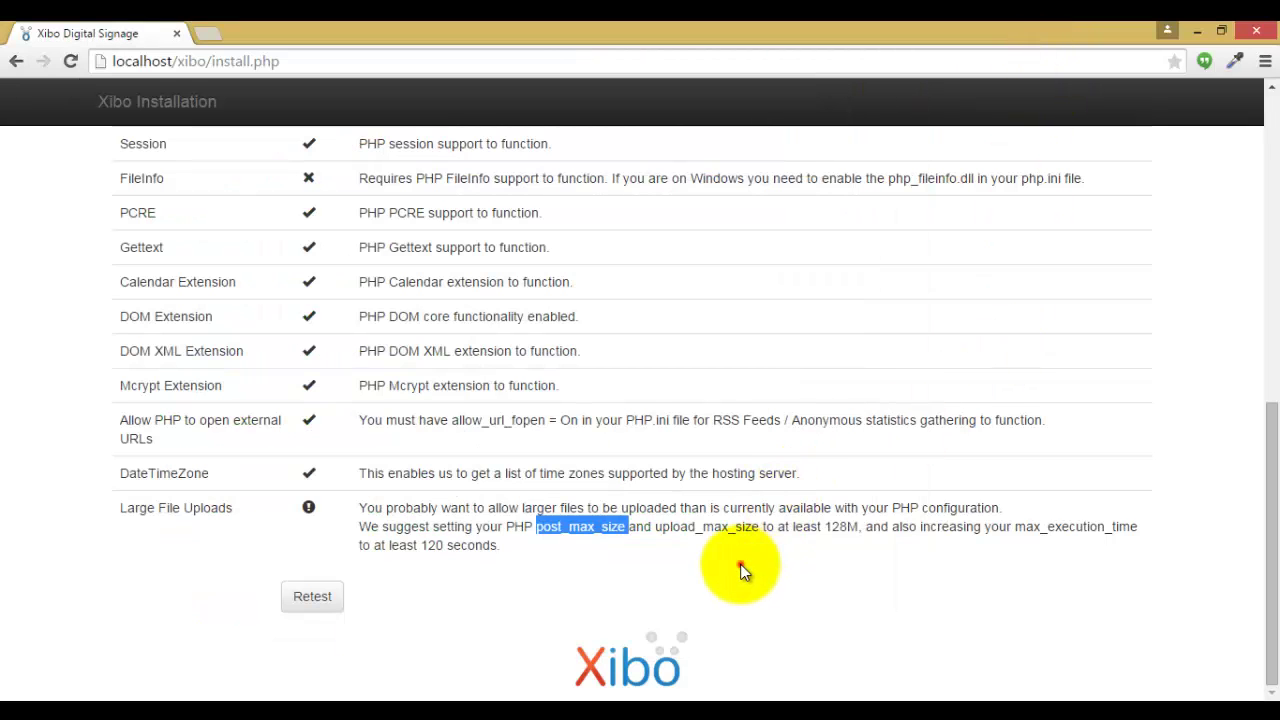
Search php.ini for upload_max_filesize and confirm line 922 is already 128M.
{"action": "double_click", "coordinate": [690, 527]}
{"action": "key", "text": "ctrl+c"}
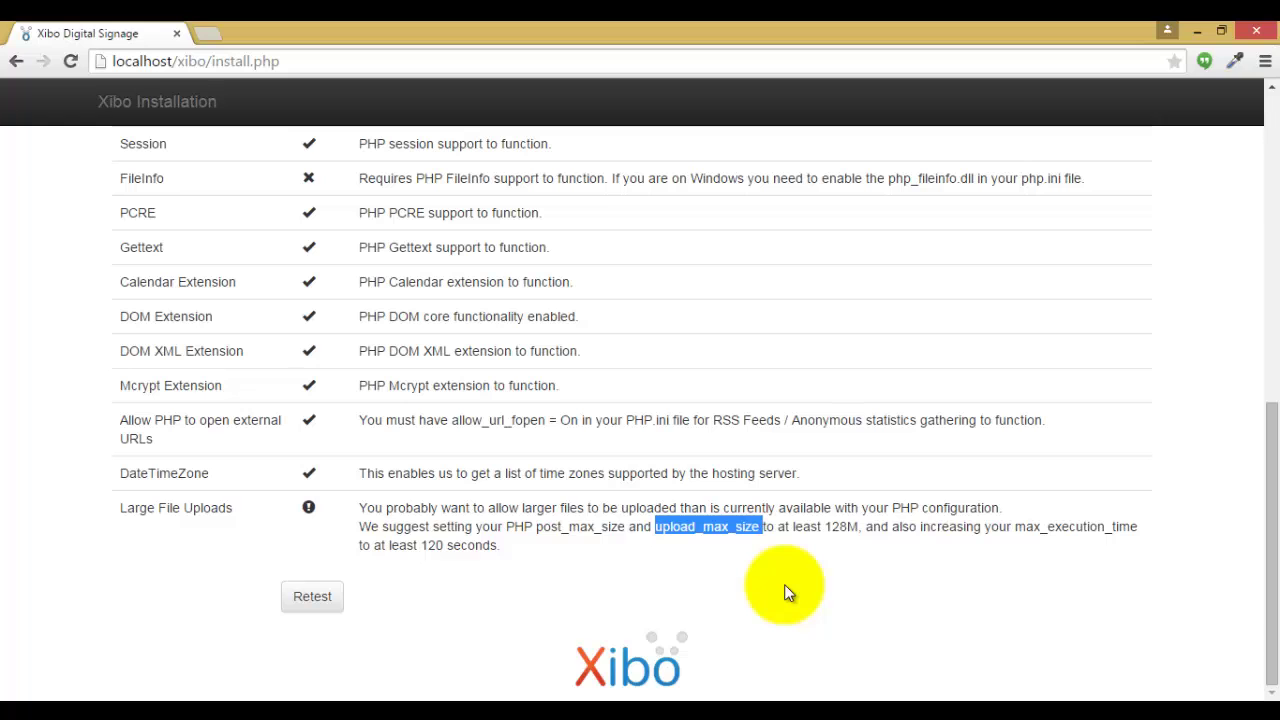
{"action": "mouse_move", "coordinate": [598, 700]}
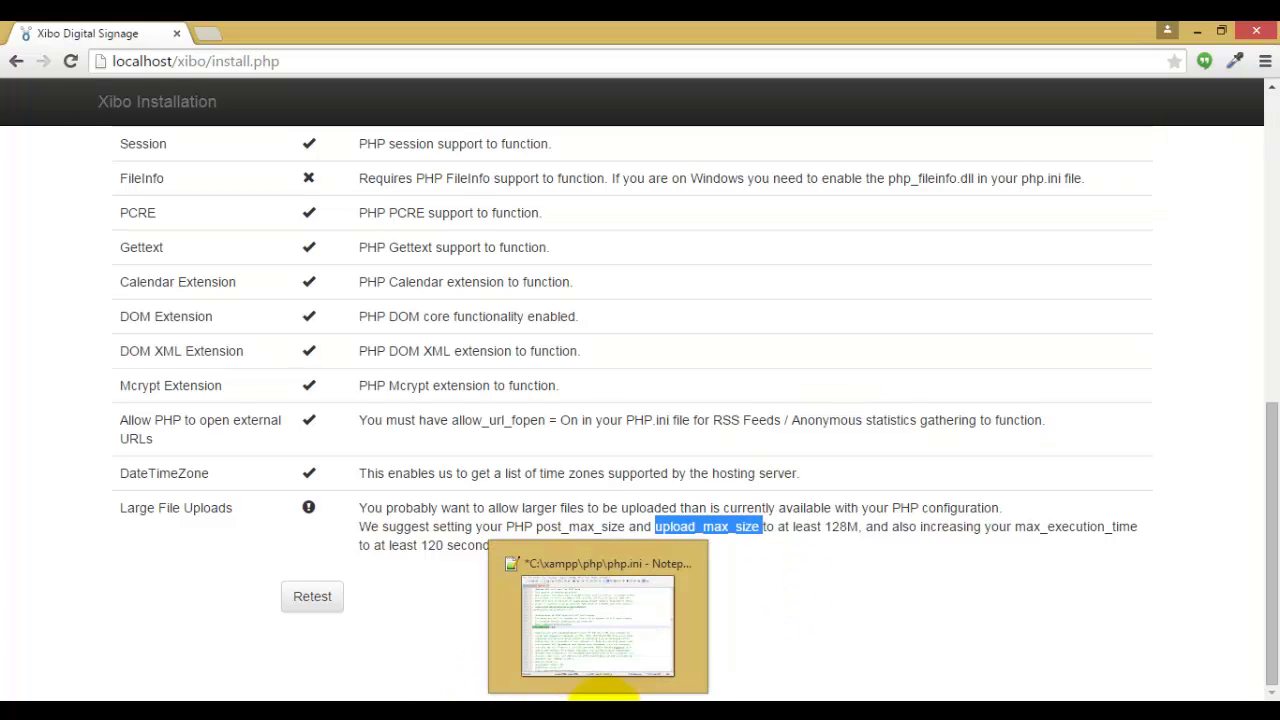
{"action": "left_click", "coordinate": [590, 650]}
{"action": "left_click_drag", "start_coordinate": [620, 246], "coordinate": [464, 234]}
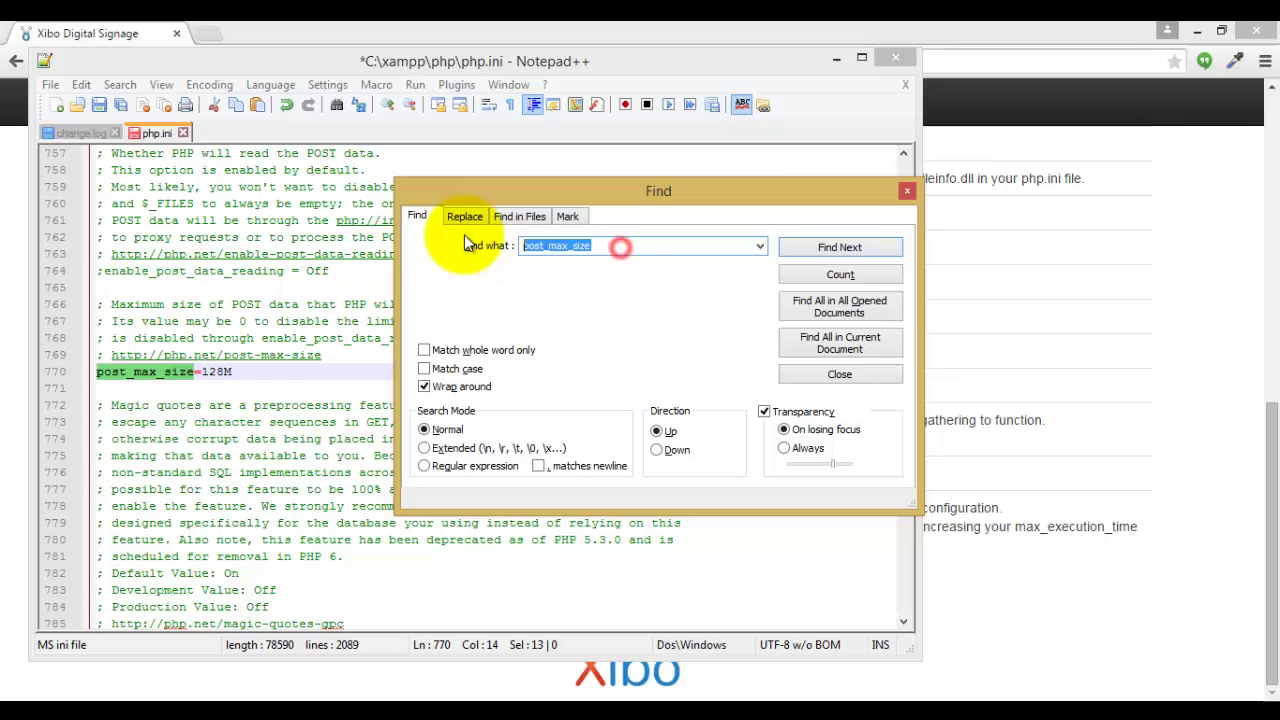
{"action": "key", "text": "ctrl+v"}
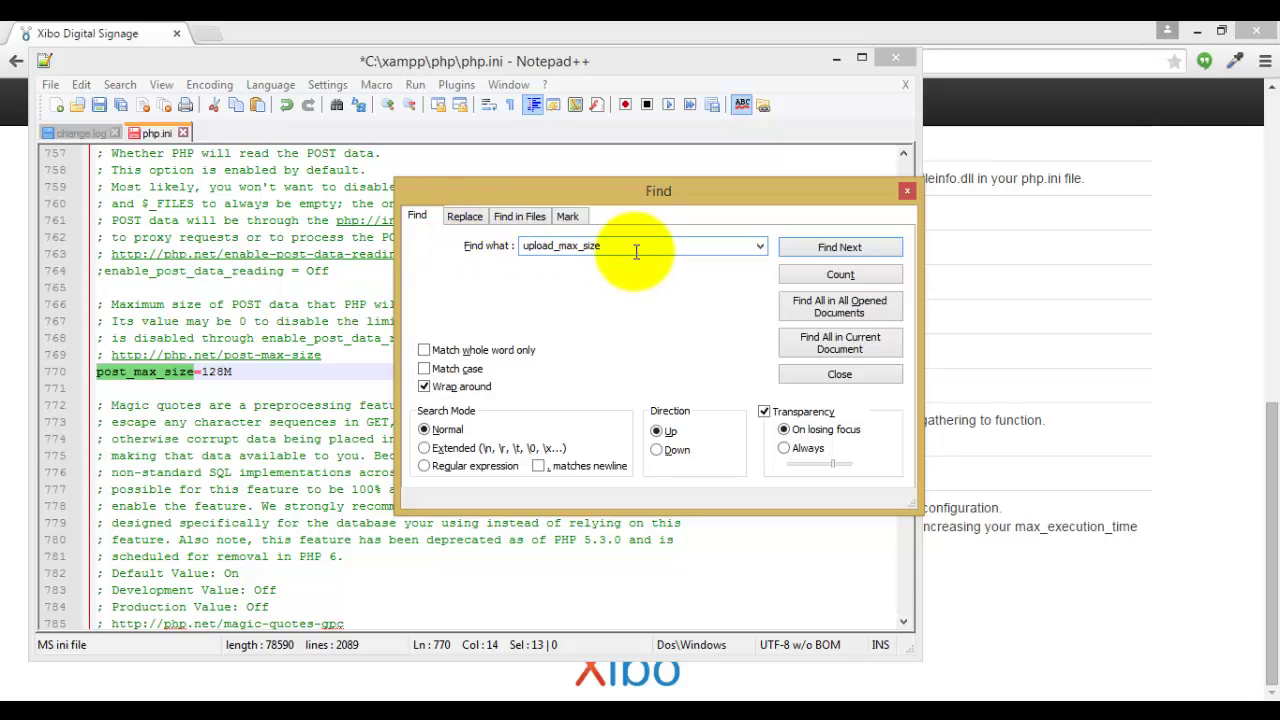
{"action": "left_click", "coordinate": [838, 248]}
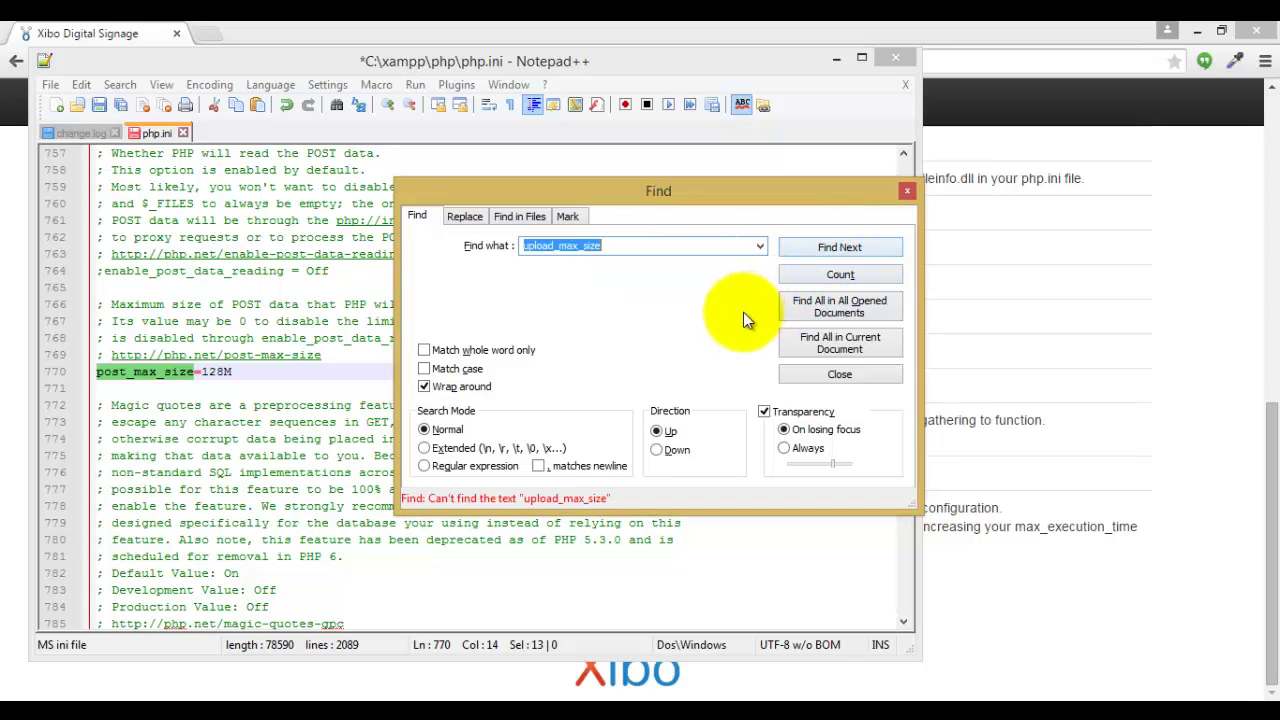
{"action": "left_click", "coordinate": [616, 250]}
{"action": "type", "text": "file"}
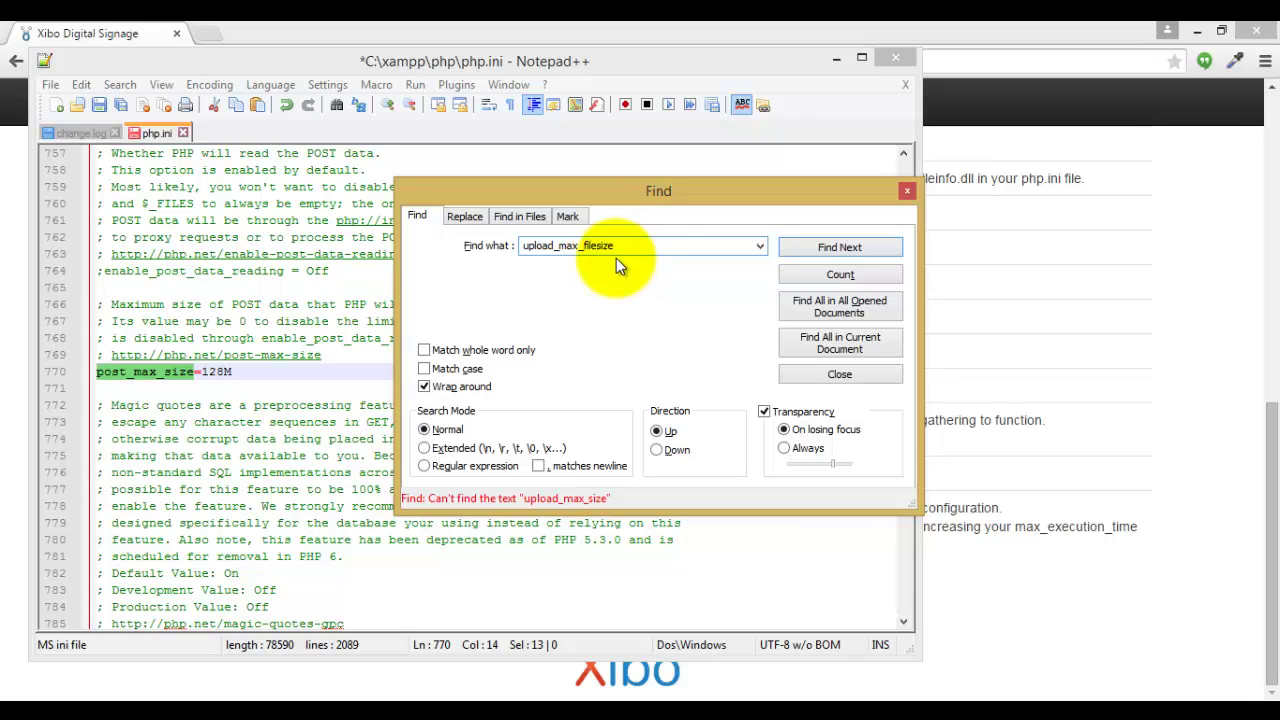
{"action": "left_click", "coordinate": [659, 245]}
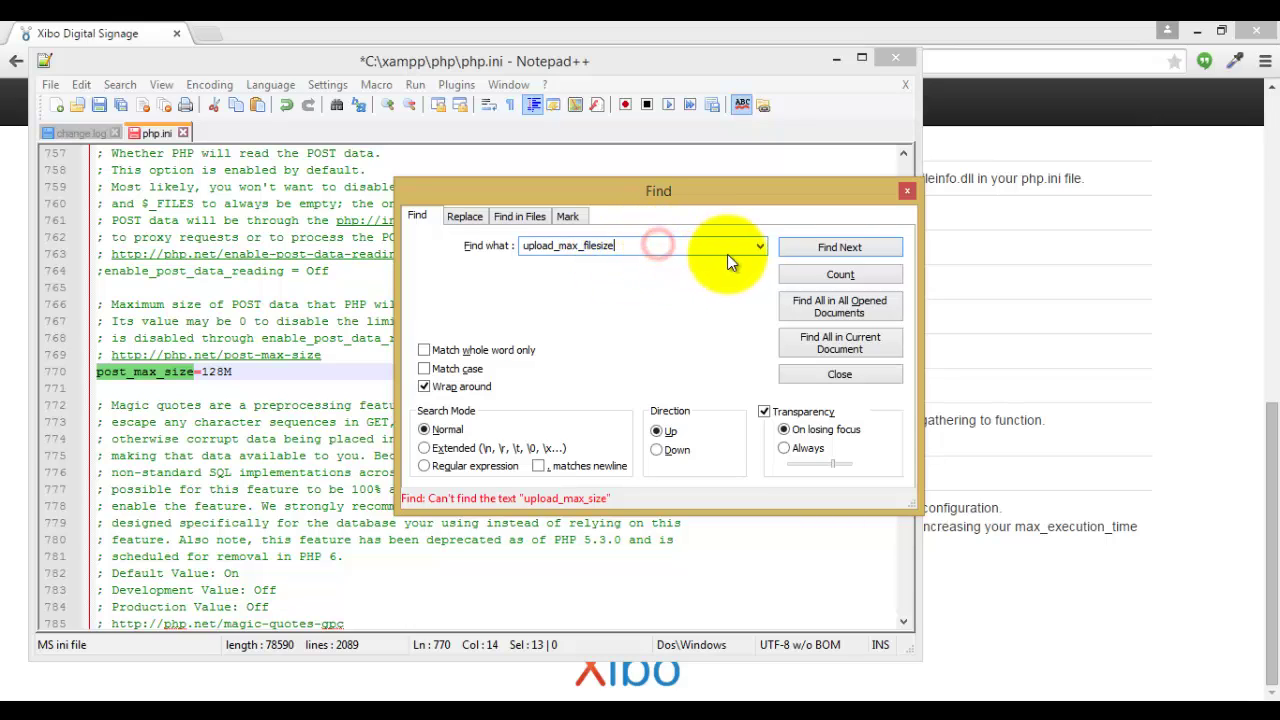
{"action": "left_click", "coordinate": [836, 248]}
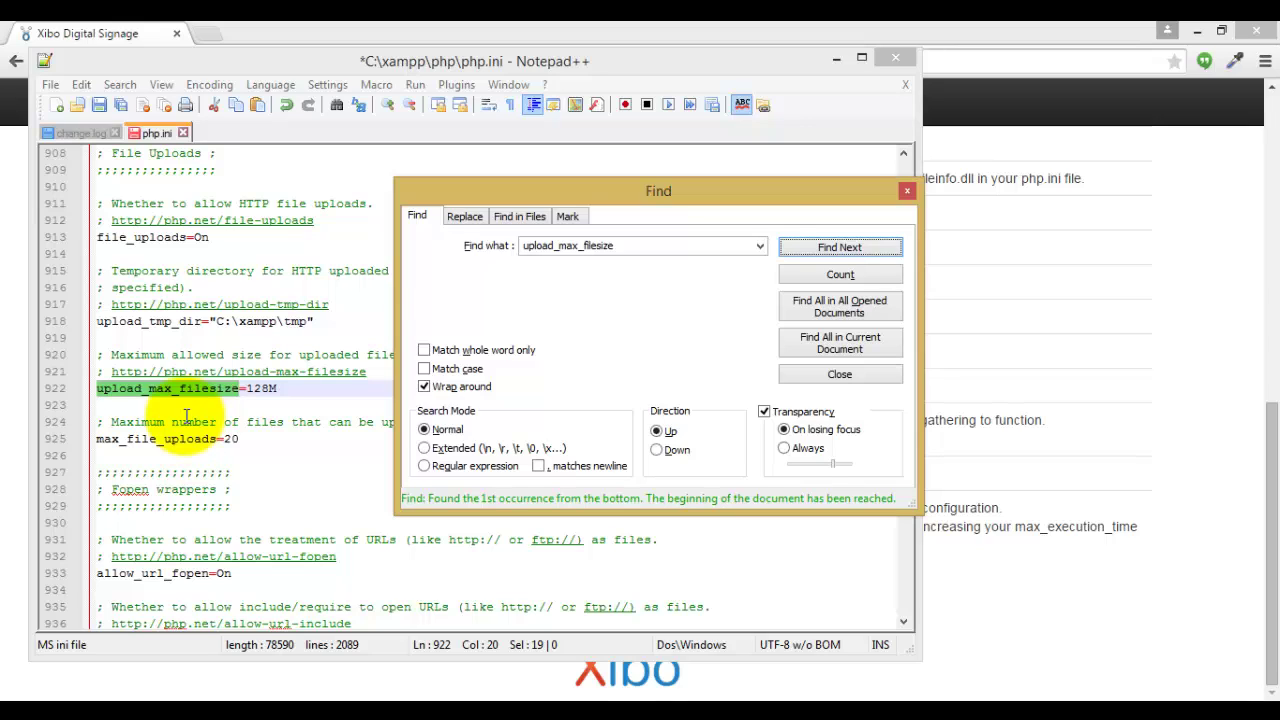
{"action": "left_click", "coordinate": [288, 395]}
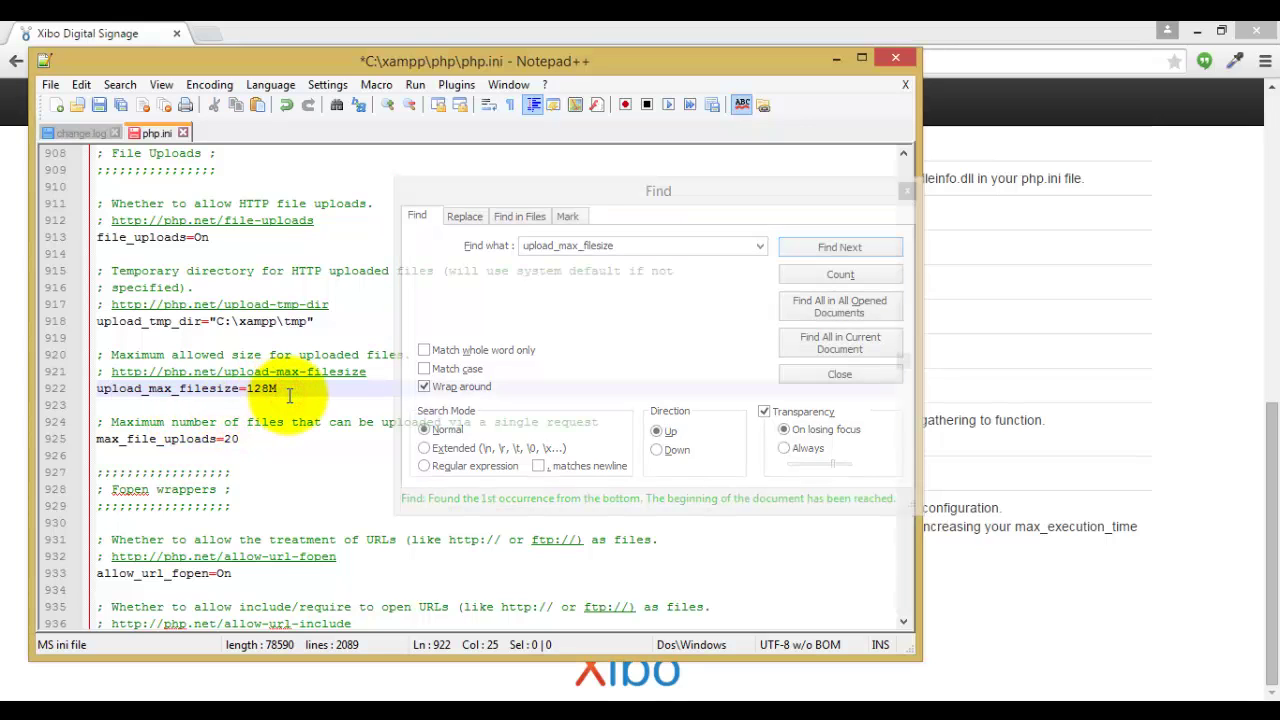
Find max_execution_time in php.ini on line 458.
{"action": "left_click", "coordinate": [1013, 85]}
{"action": "left_click", "coordinate": [870, 558]}
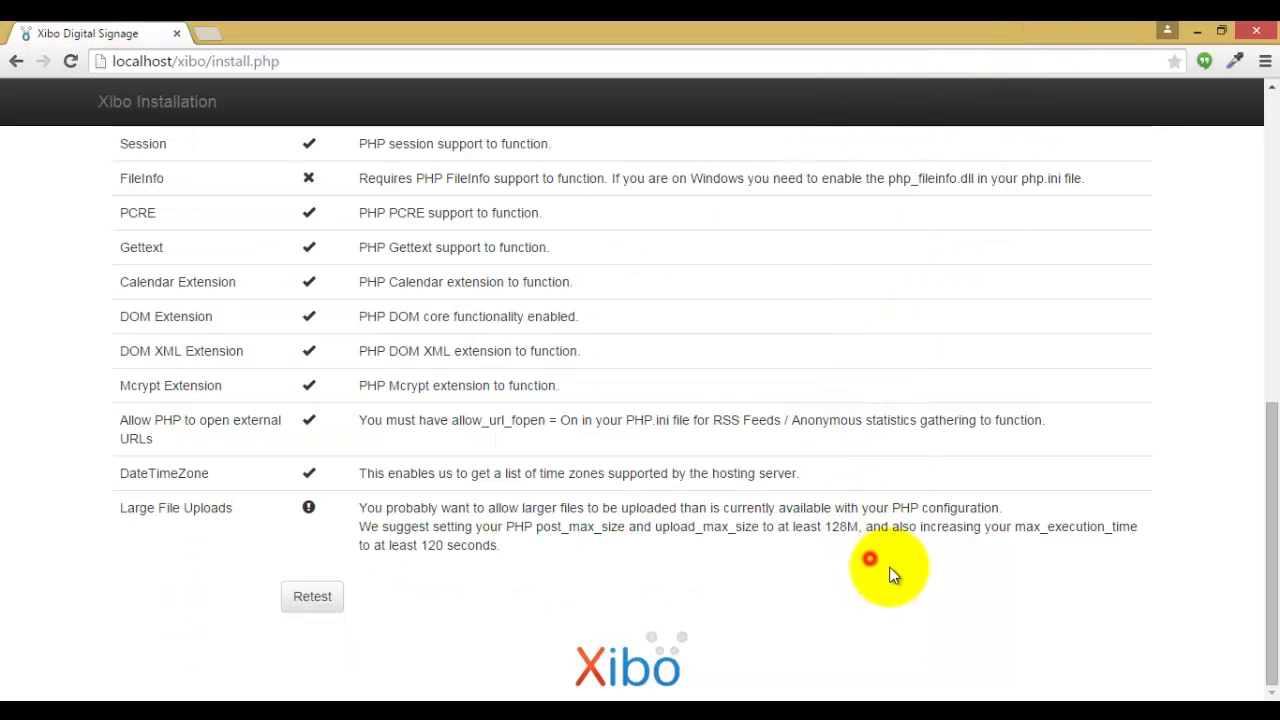
{"action": "double_click", "coordinate": [1032, 528]}
{"action": "key", "text": "ctrl+c"}
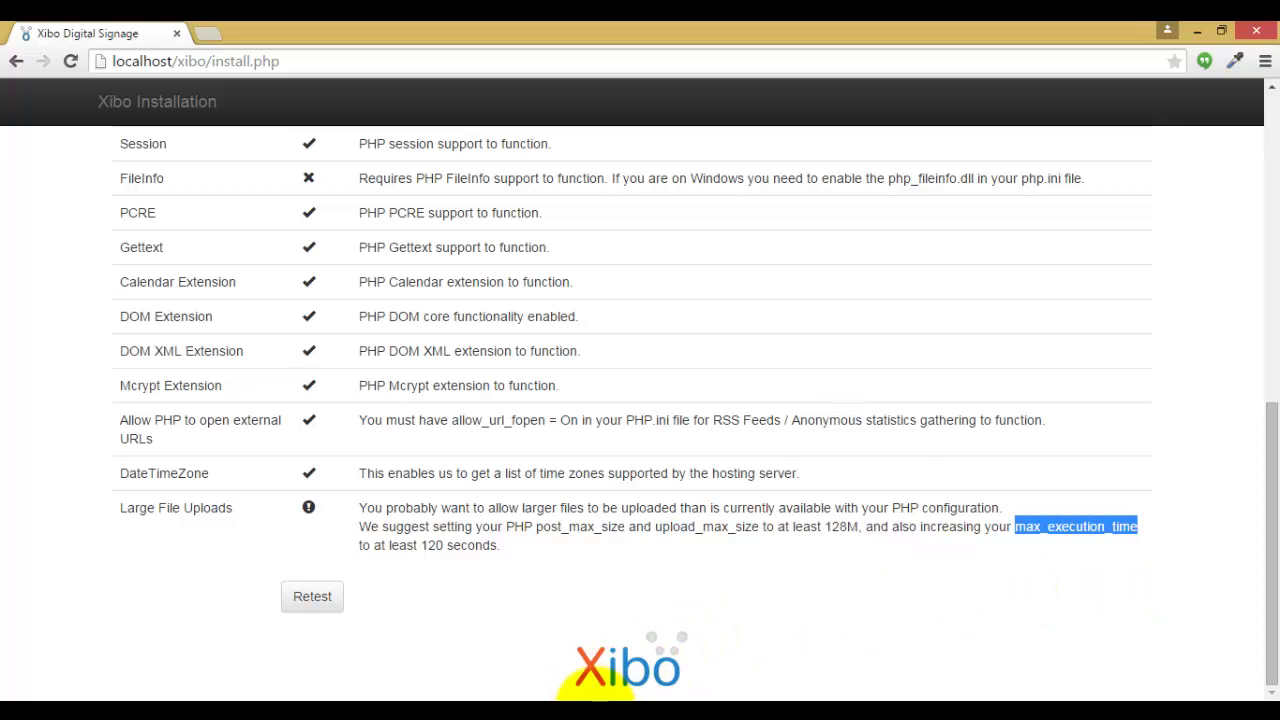
{"action": "left_click", "coordinate": [631, 690]}
{"action": "left_click", "coordinate": [631, 245]}
{"action": "double_click", "coordinate": [512, 246]}
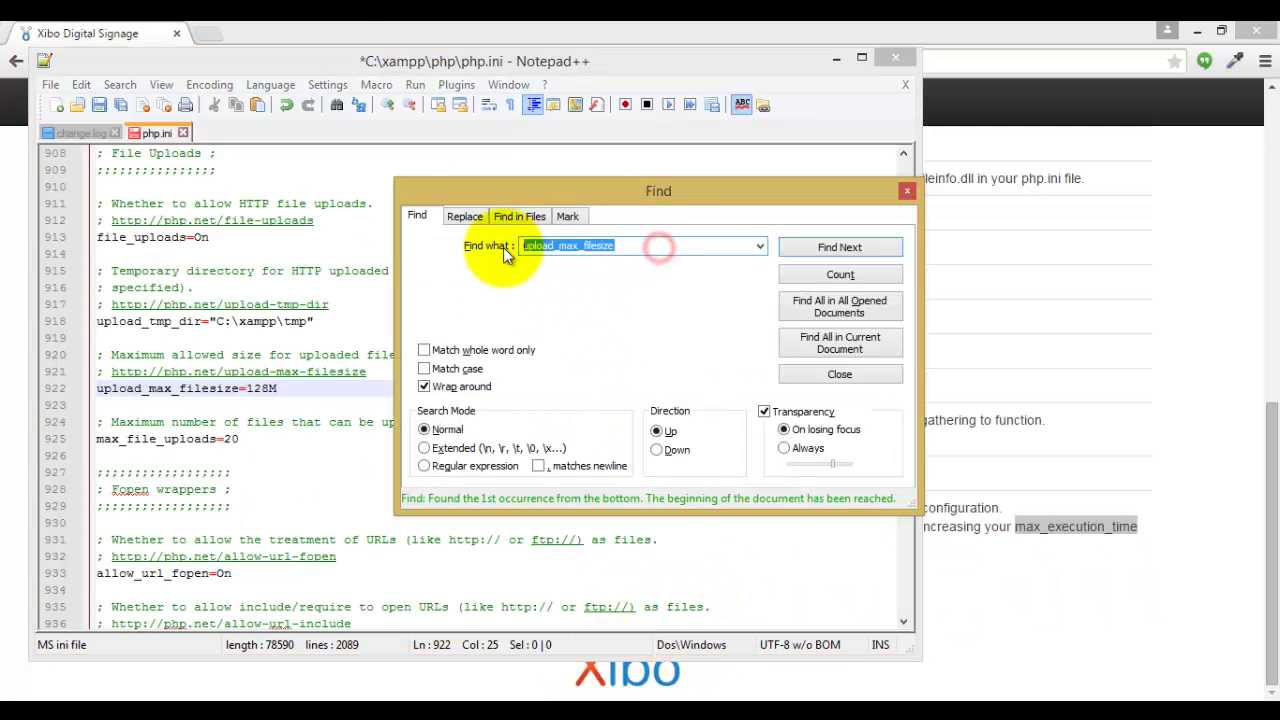
{"action": "key", "text": "ctrl+v"}
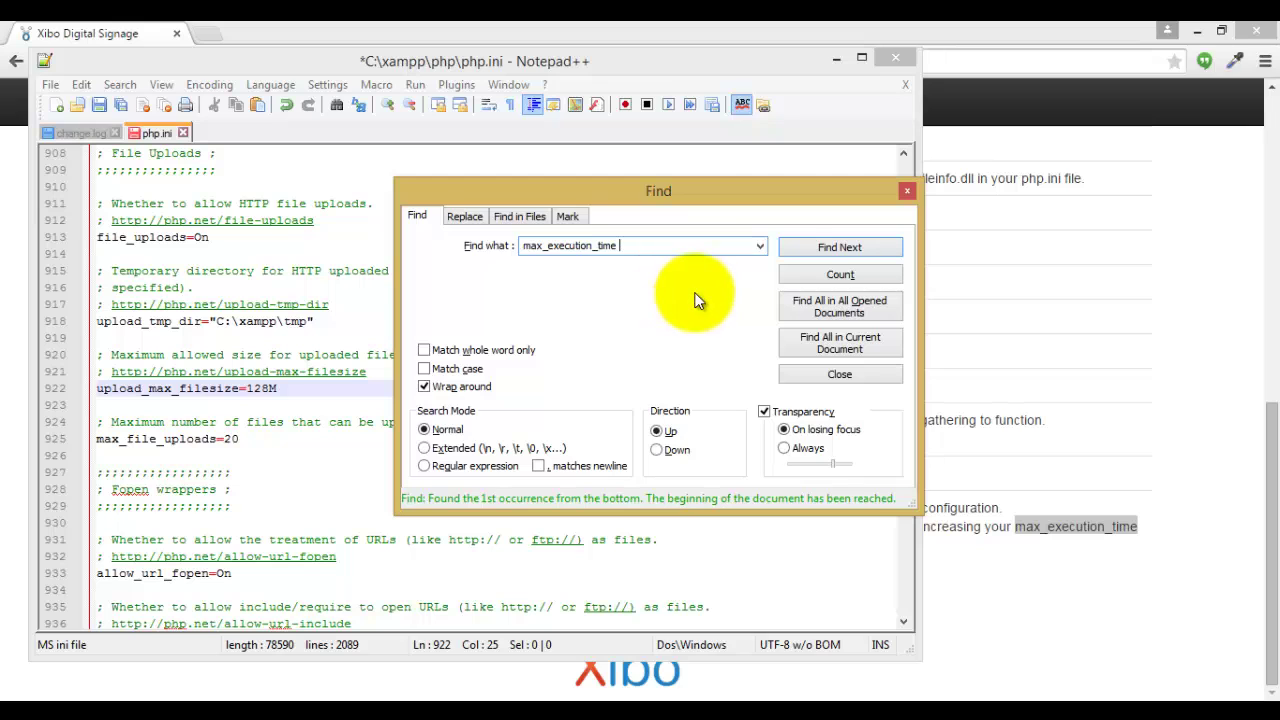
{"action": "left_click", "coordinate": [819, 246]}
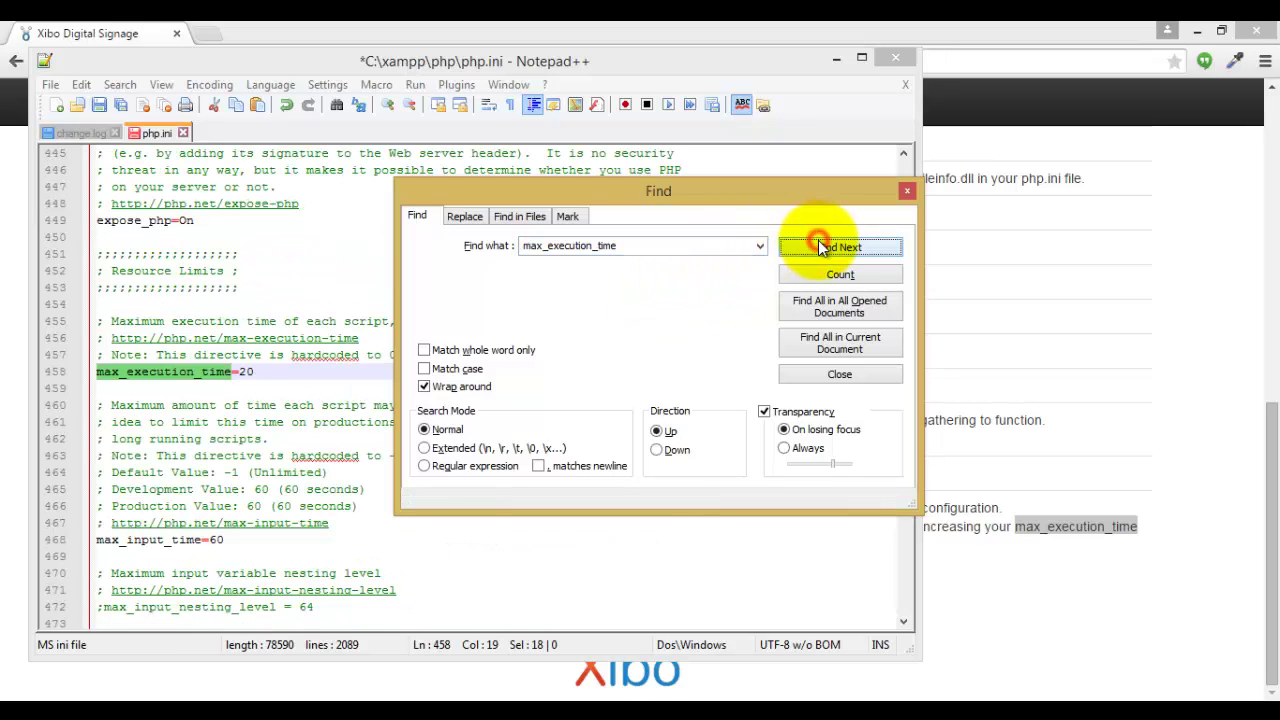
Change max_execution_time from 20 to 120 and save php.ini.
{"action": "left_click", "coordinate": [242, 372]}
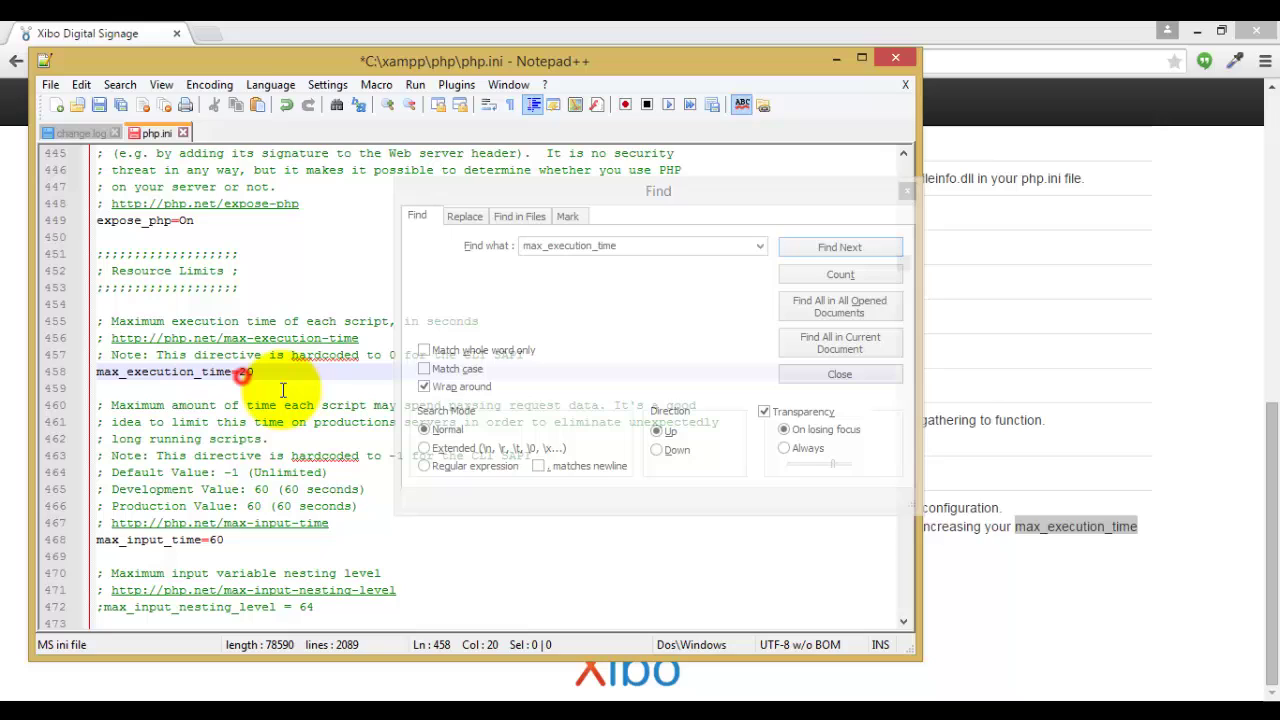
{"action": "type", "text": "1"}
{"action": "left_click", "coordinate": [295, 372]}
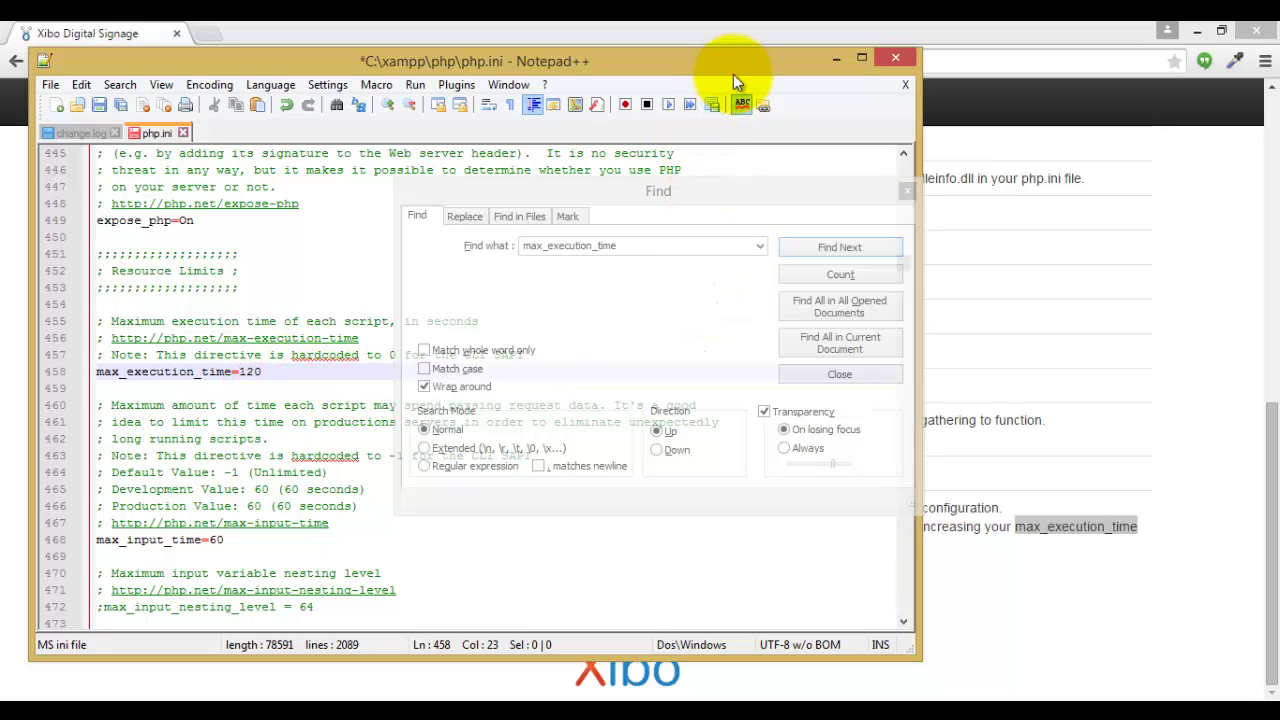
{"action": "key", "text": "ctrl+s"}
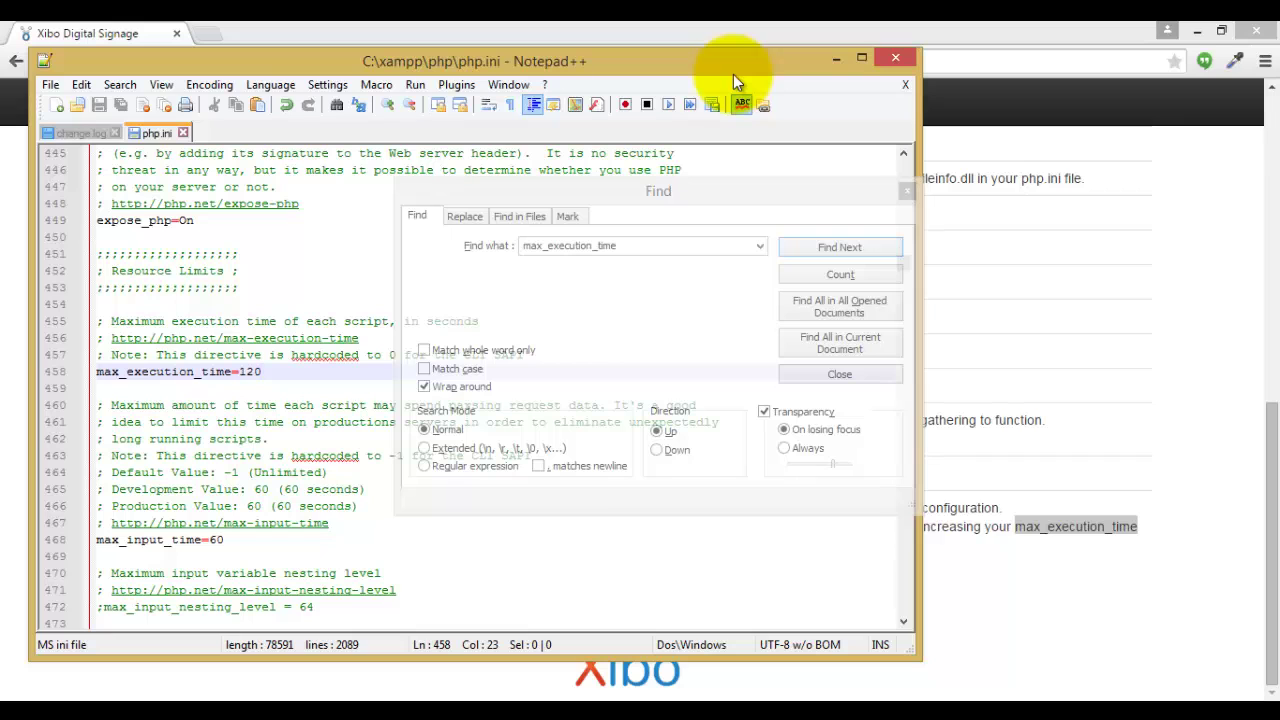
Rerun the Xibo requirements check and scroll through the results.
{"action": "left_click", "coordinate": [834, 60]}
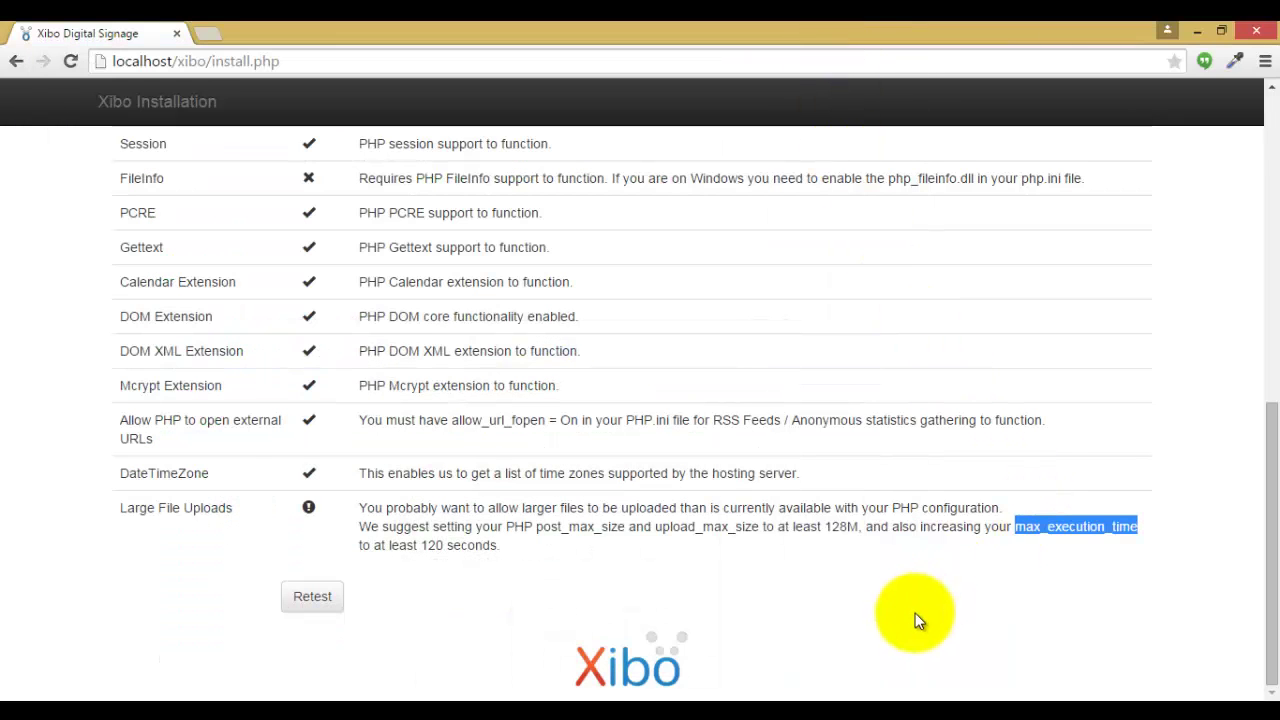
{"action": "left_click", "coordinate": [328, 606]}
{"action": "scroll", "coordinate": [520, 470], "scroll_direction": "down", "scroll_amount": 4}
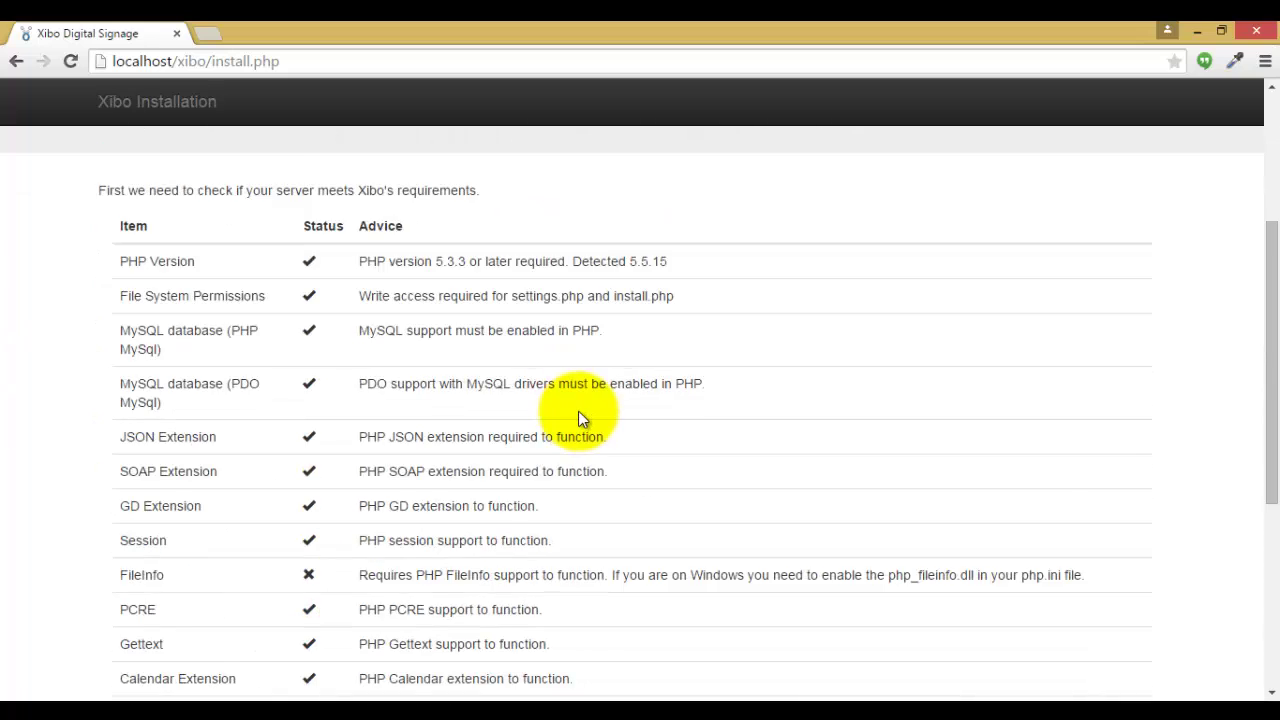
{"action": "scroll", "coordinate": [318, 370], "scroll_direction": "down", "scroll_amount": 1}
{"action": "scroll", "coordinate": [330, 398], "scroll_direction": "down", "scroll_amount": 2}
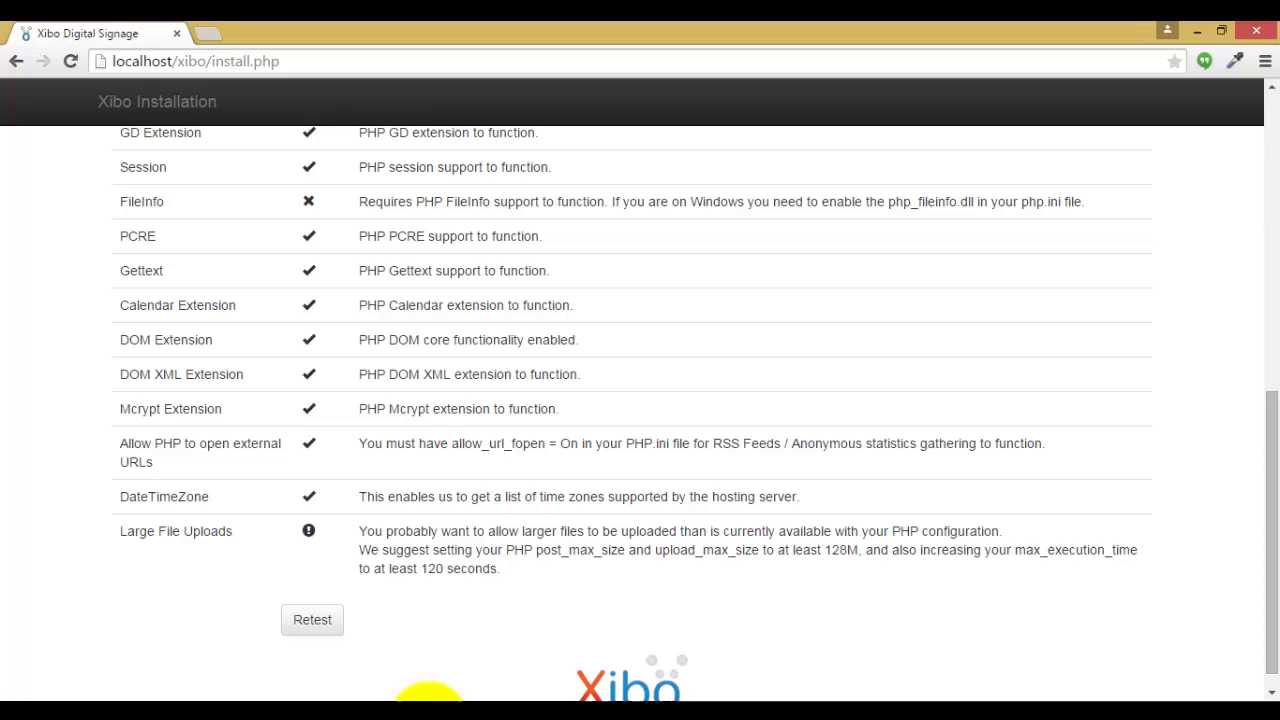
Restart Apache and MySQL in the XAMPP Control Panel.
{"action": "left_click", "coordinate": [430, 710]}
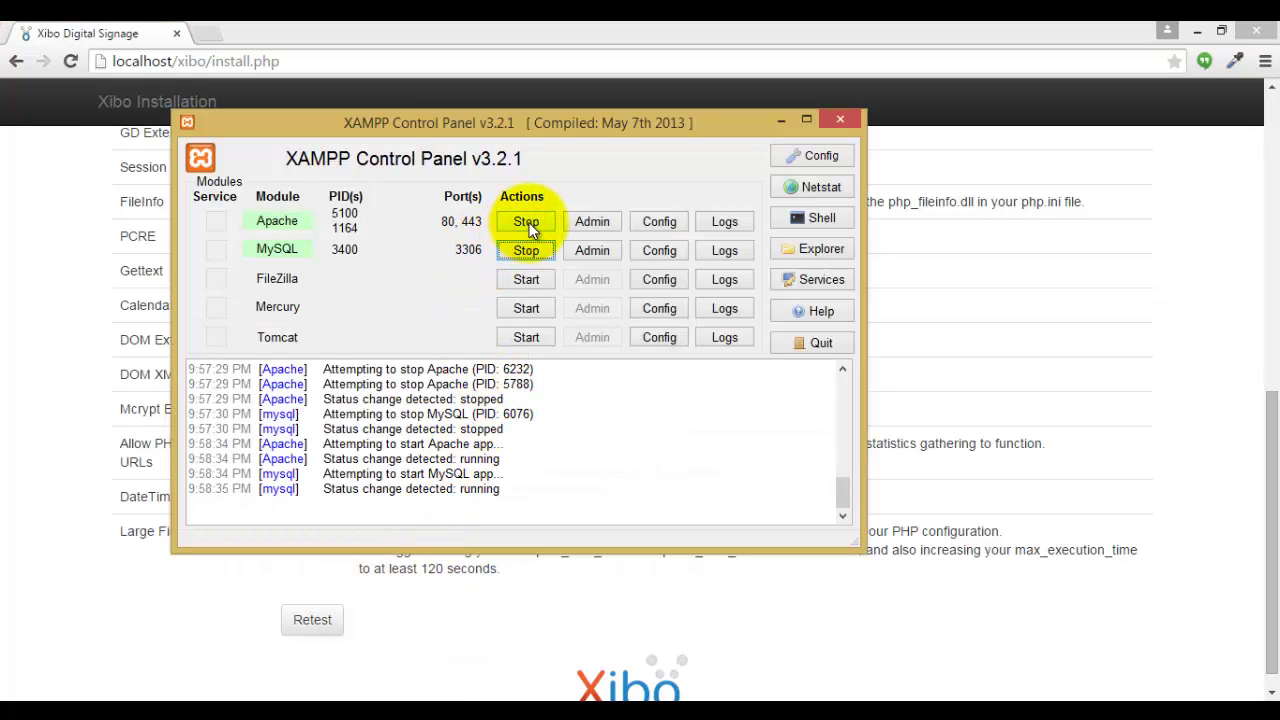
{"action": "left_click", "coordinate": [523, 226]}
{"action": "left_click", "coordinate": [533, 252]}
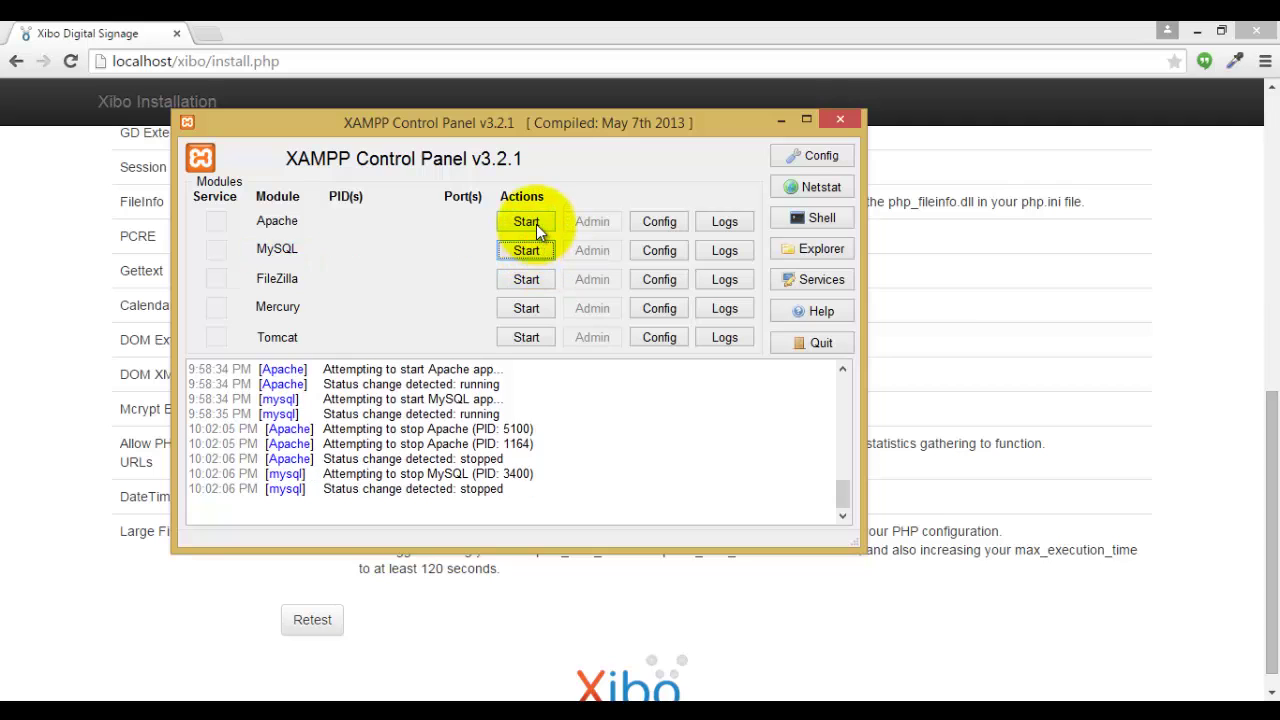
{"action": "left_click", "coordinate": [536, 223]}
{"action": "left_click", "coordinate": [534, 248]}
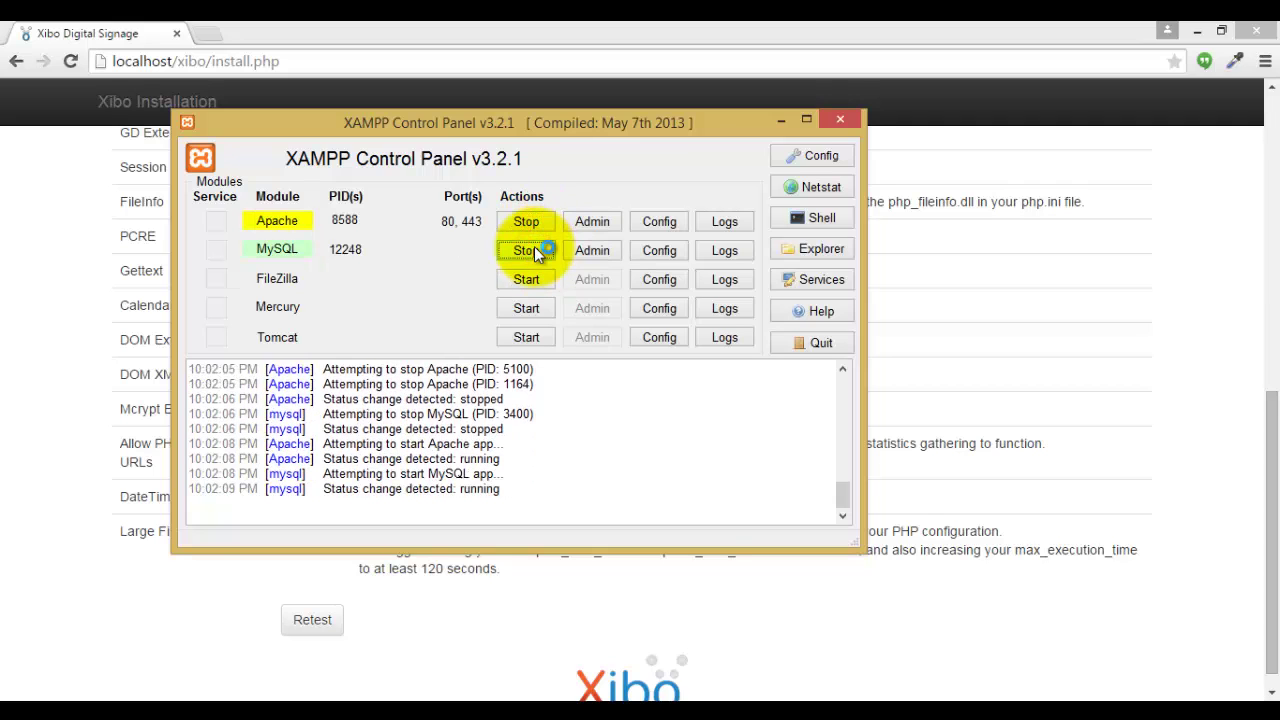
{"action": "left_click", "coordinate": [780, 121]}
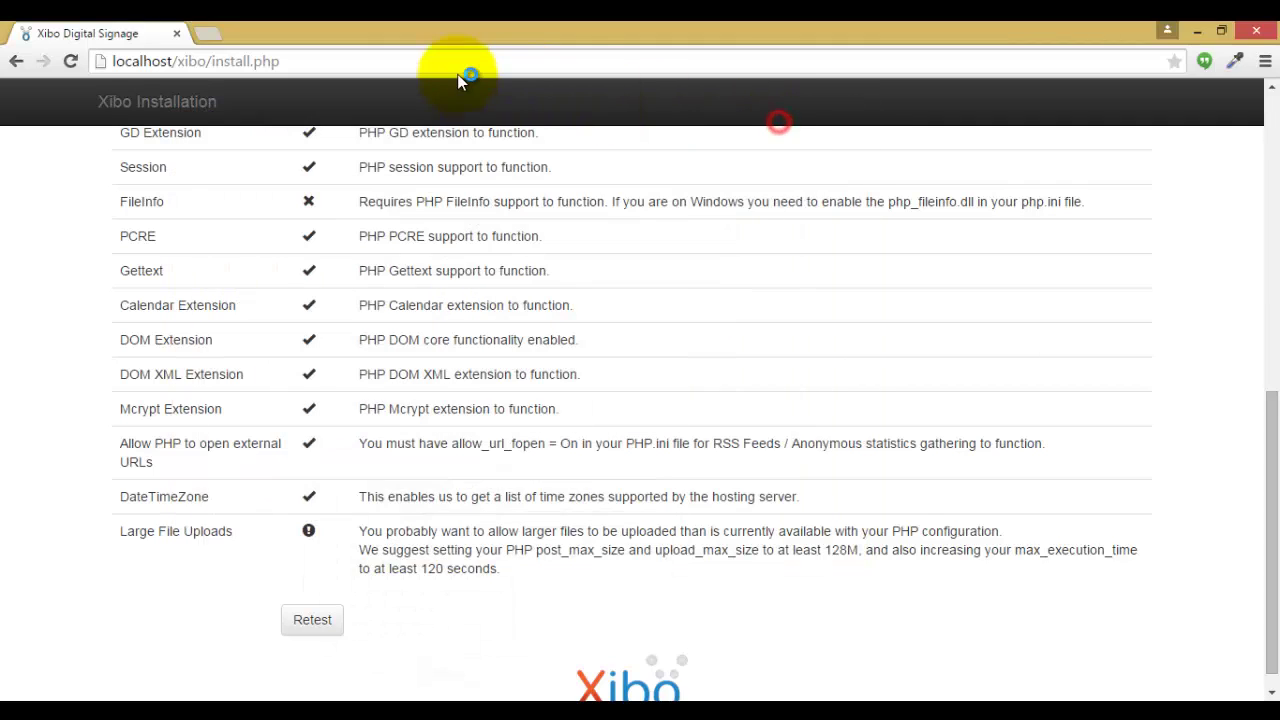
Reload install.php and scroll down to confirm every requirement now passes.
{"action": "left_click", "coordinate": [369, 61]}
{"action": "key", "text": "Return"}
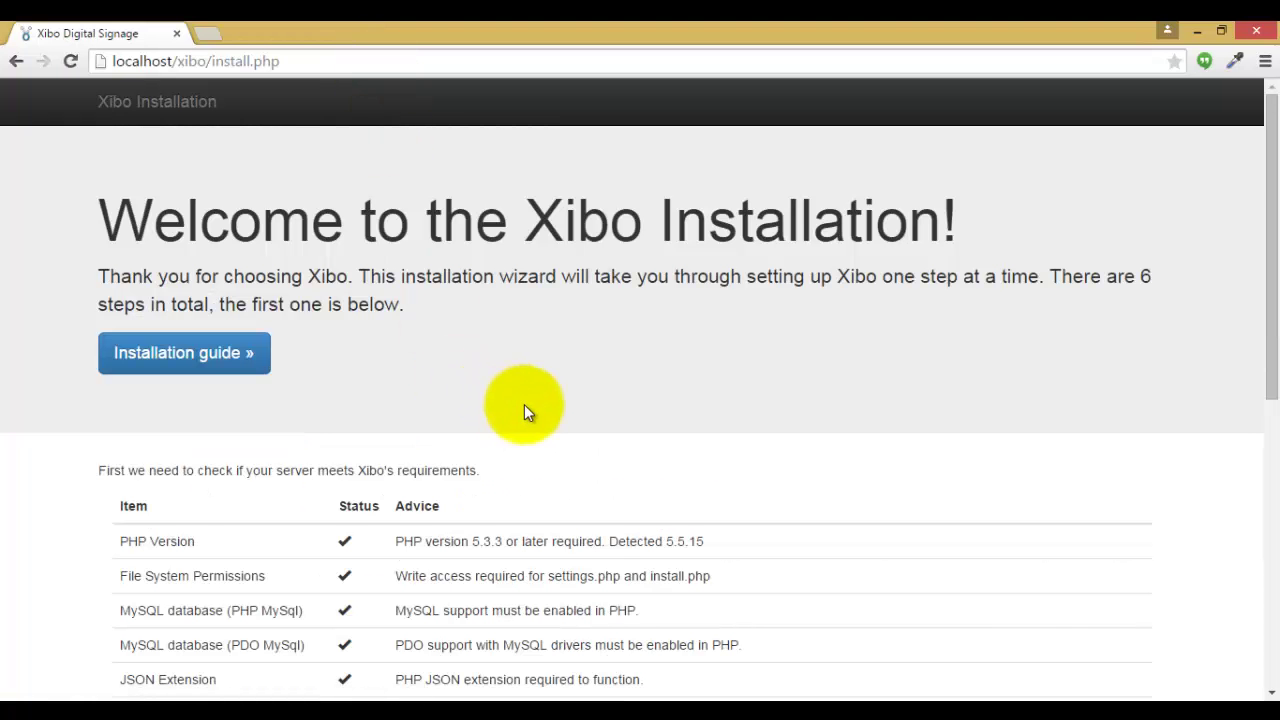
{"action": "scroll", "coordinate": [525, 408], "scroll_direction": "down", "scroll_amount": 2}
{"action": "scroll", "coordinate": [525, 408], "scroll_direction": "down", "scroll_amount": 4}
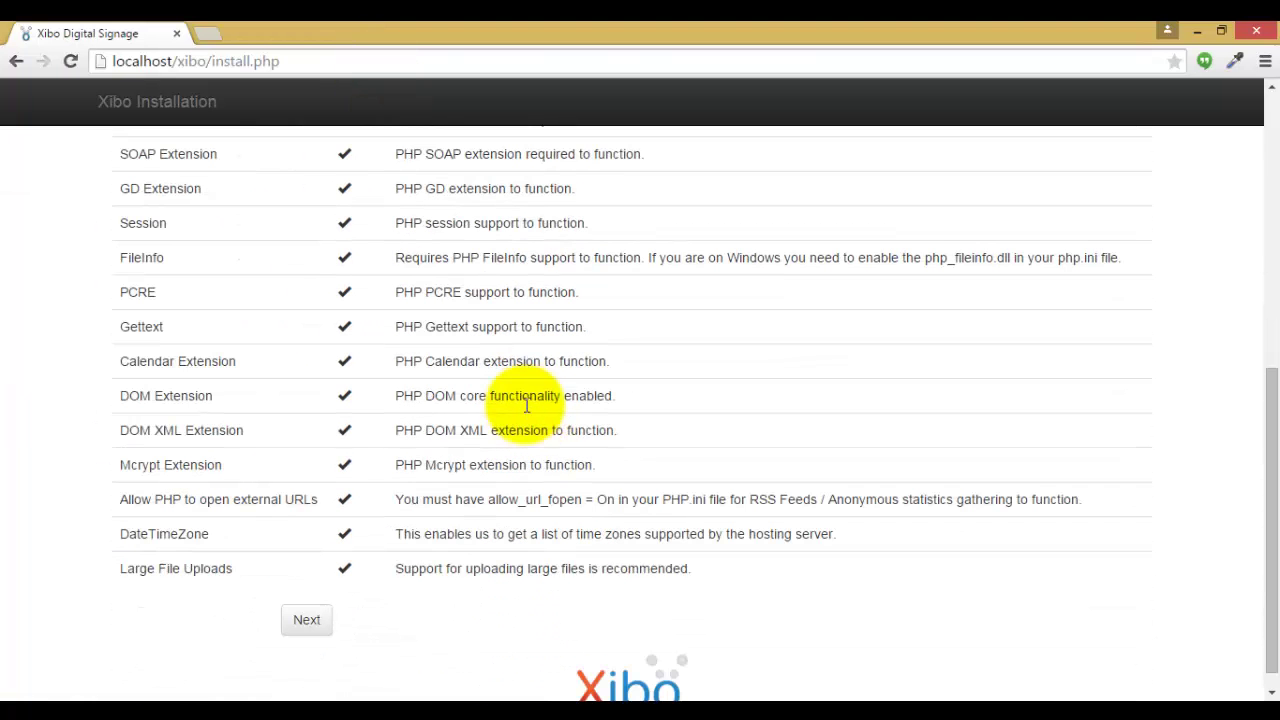
Advance to the database setup step and go to the admin password field.
{"action": "left_click", "coordinate": [315, 632]}
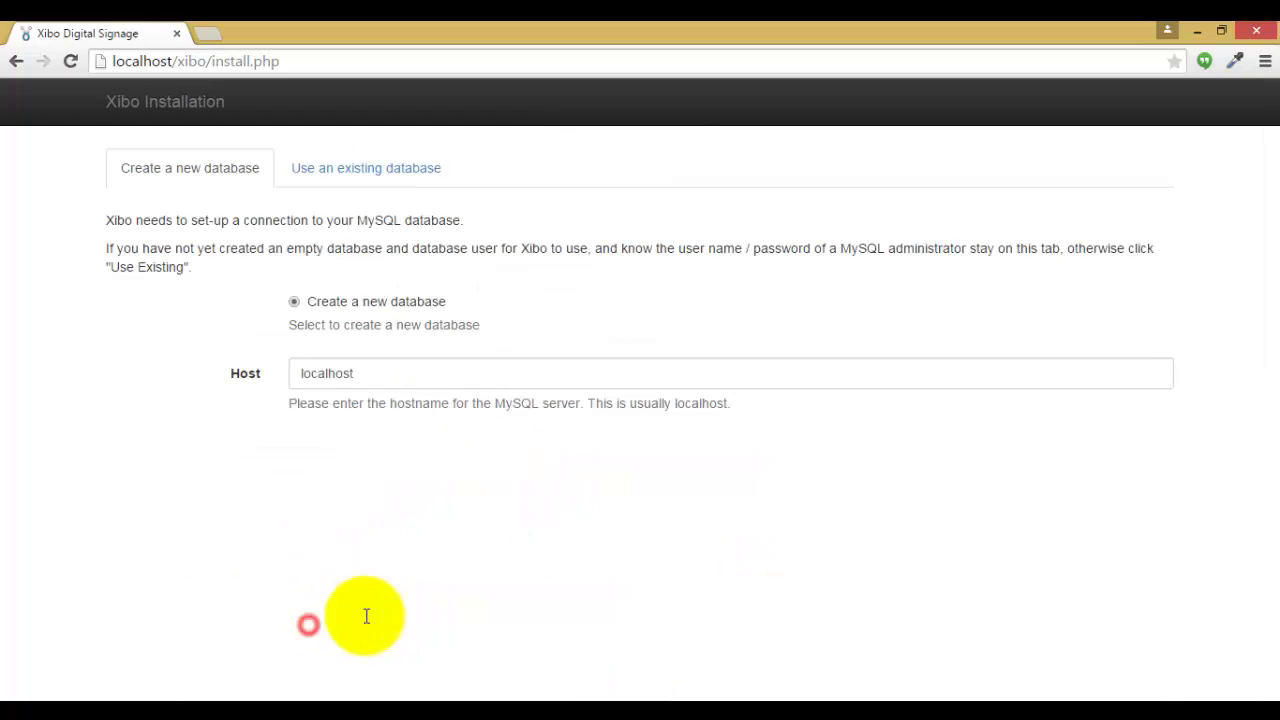
{"action": "scroll", "coordinate": [530, 578], "scroll_direction": "down", "scroll_amount": 1}
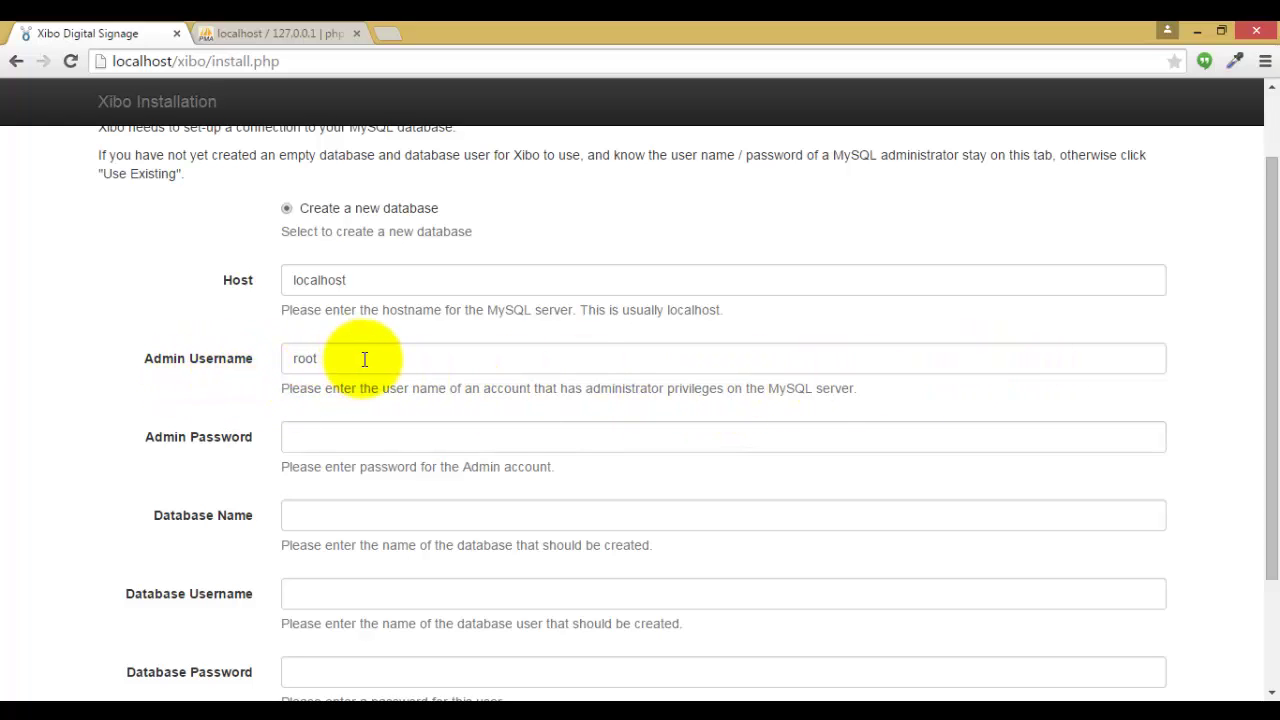
{"action": "left_click", "coordinate": [325, 436]}
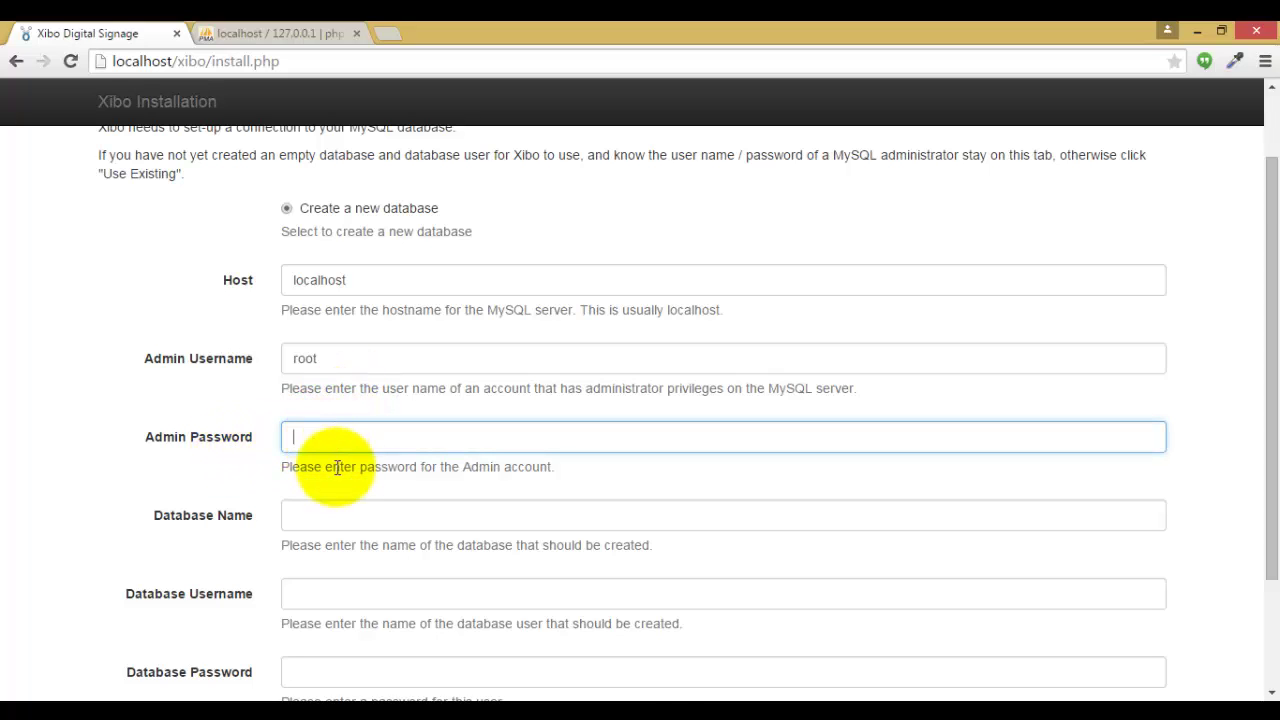
{"action": "scroll", "coordinate": [340, 485], "scroll_direction": "down", "scroll_amount": 1}
Enter database name xibo, database user admin and its password, then submit.
{"action": "left_click", "coordinate": [336, 429]}
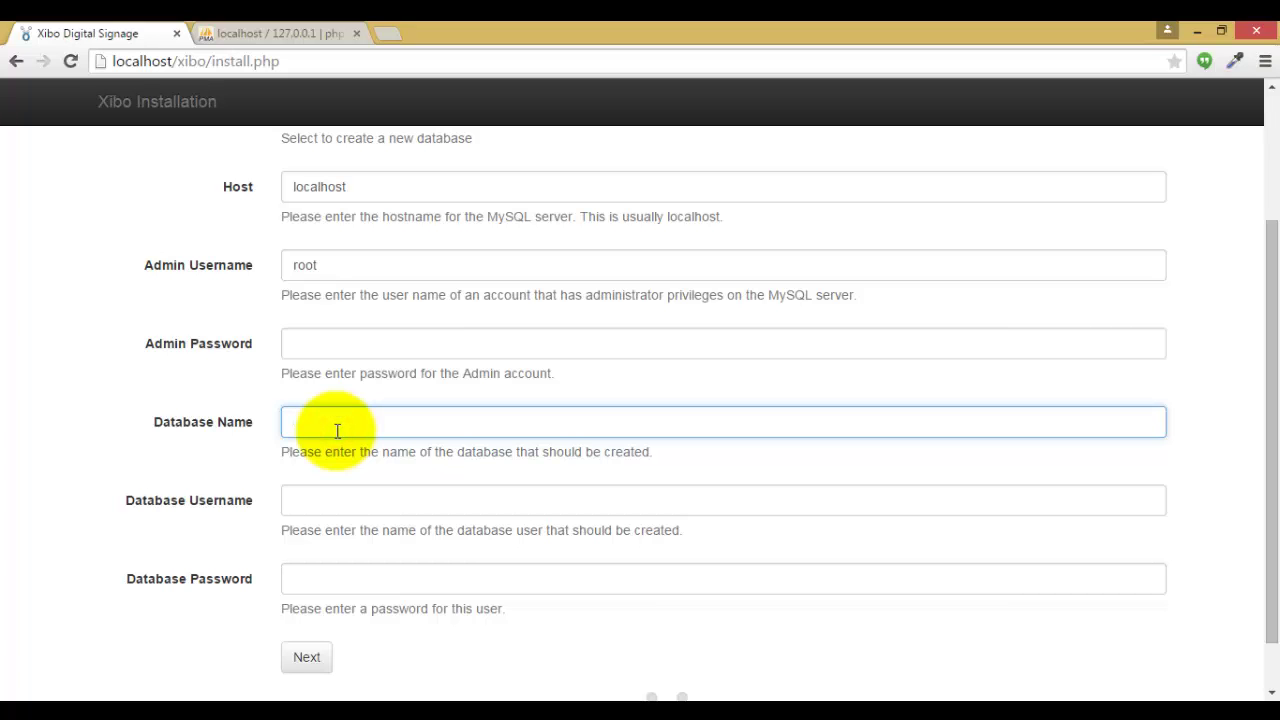
{"action": "type", "text": "xibo"}
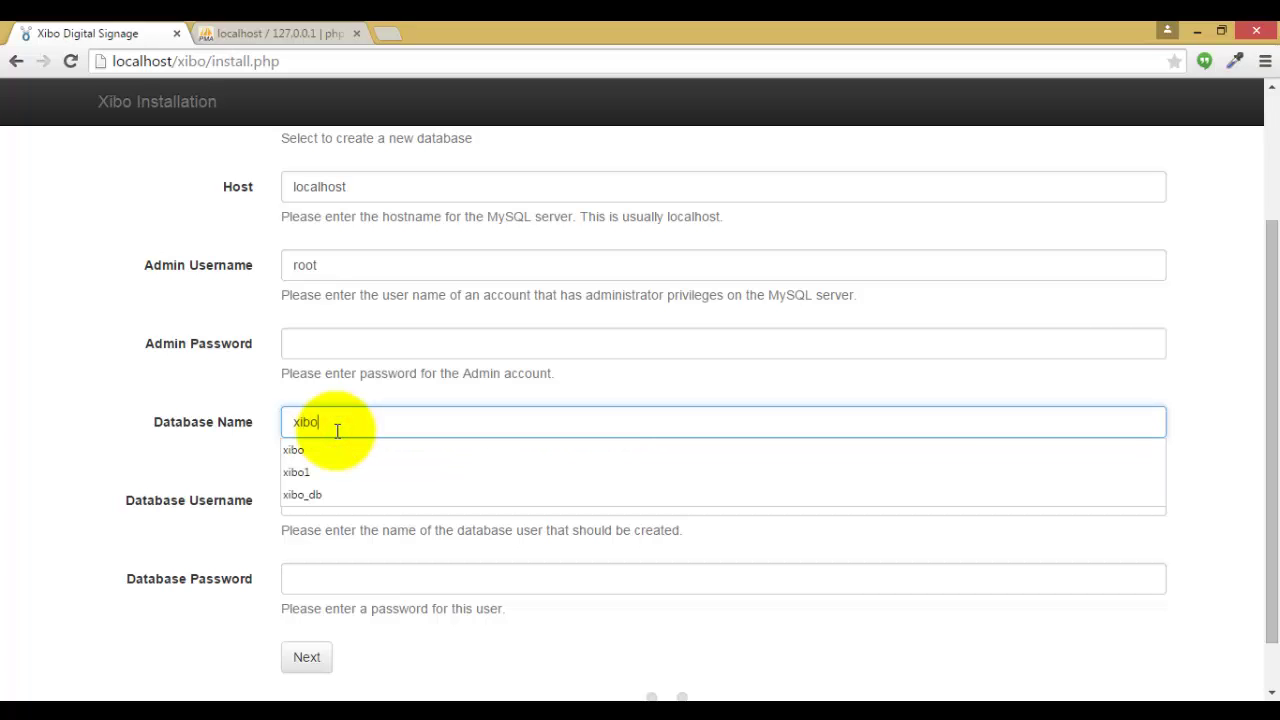
{"action": "left_click", "coordinate": [322, 452]}
{"action": "left_click", "coordinate": [321, 494]}
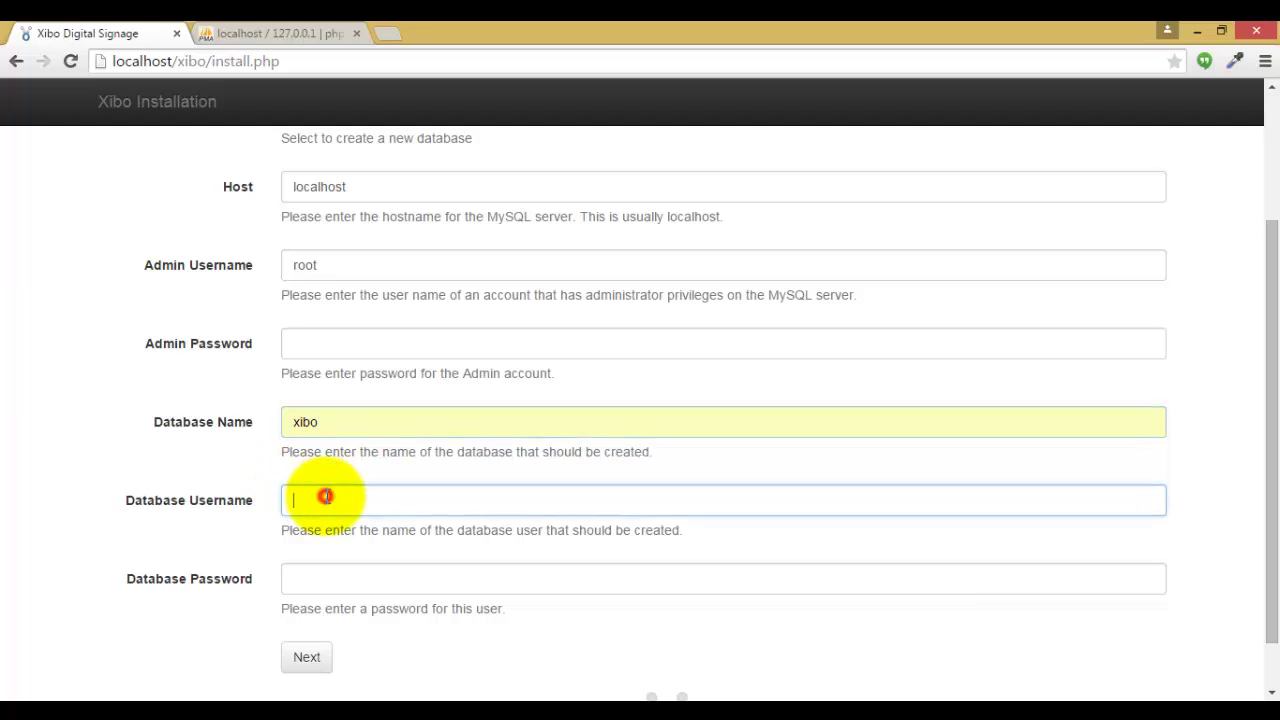
{"action": "type", "text": "ad"}
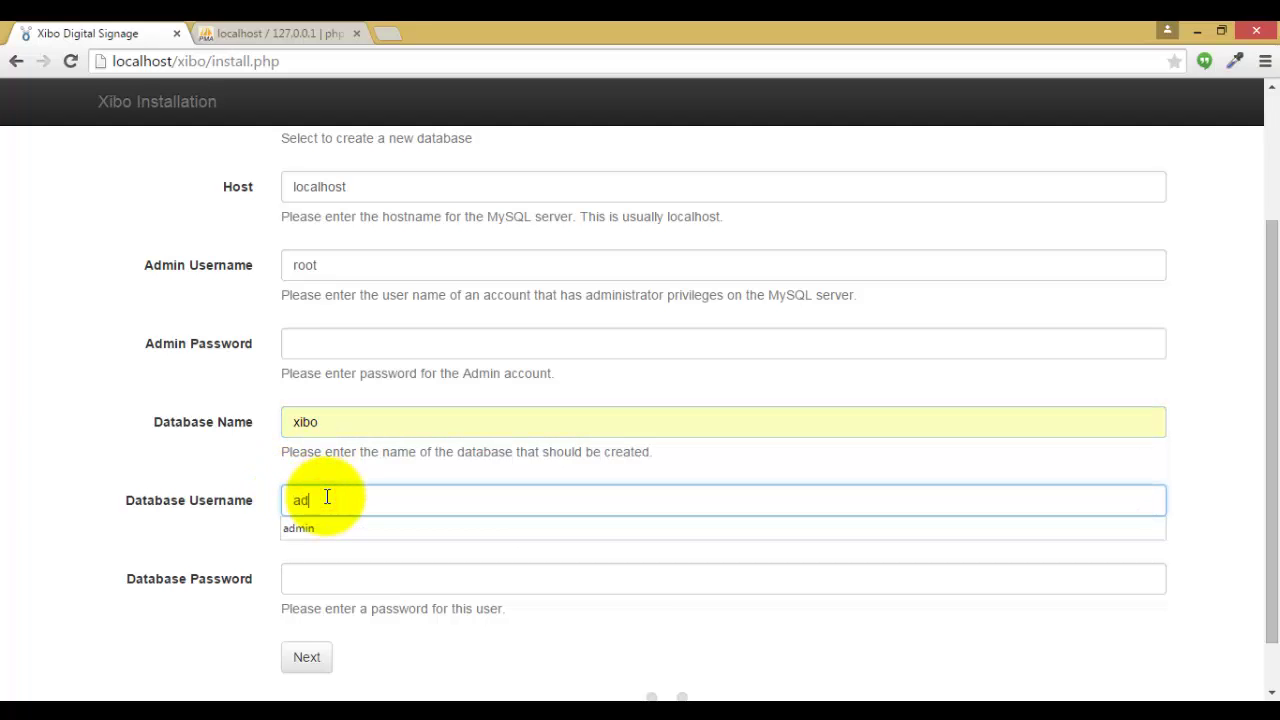
{"action": "type", "text": "min"}
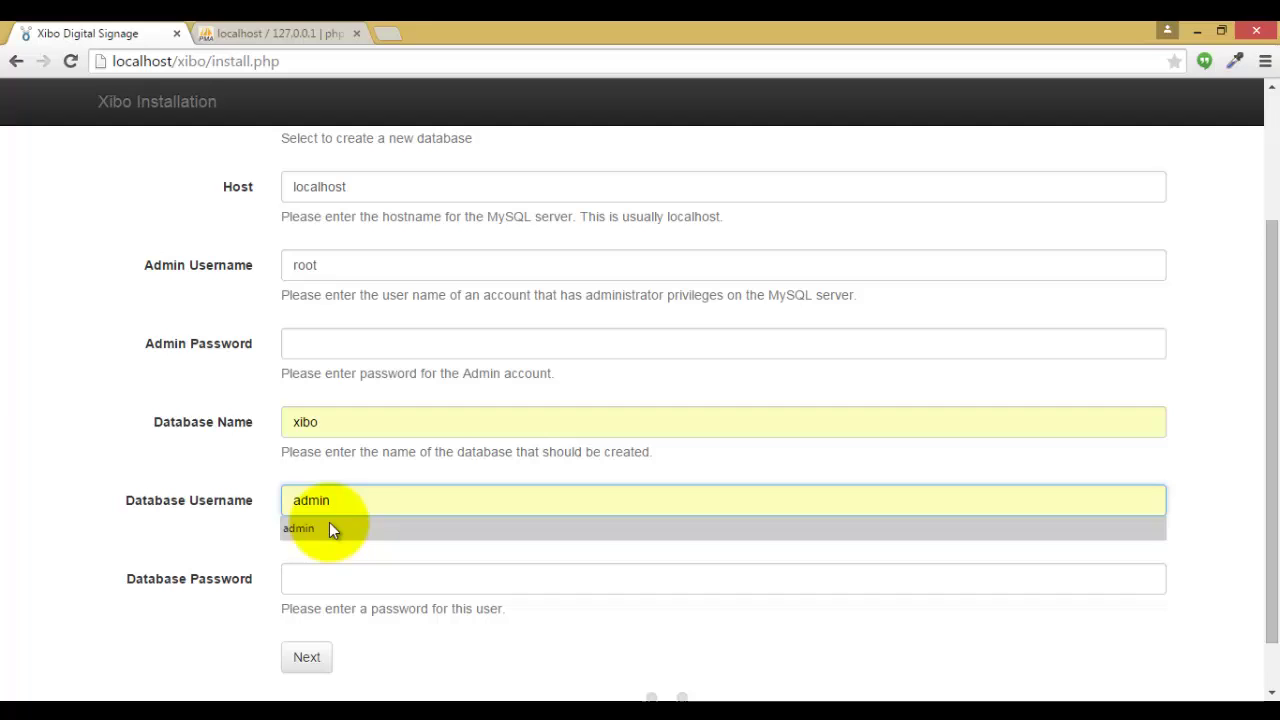
{"action": "left_click", "coordinate": [329, 522]}
{"action": "left_click", "coordinate": [331, 580]}
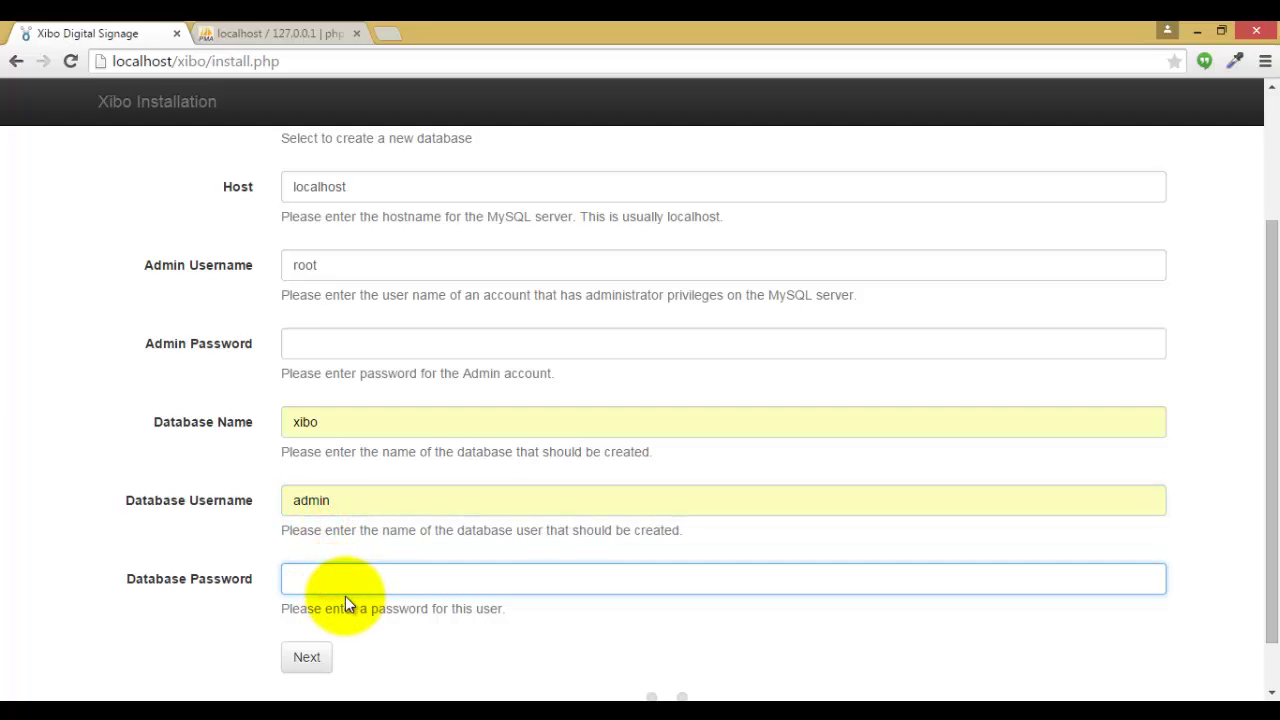
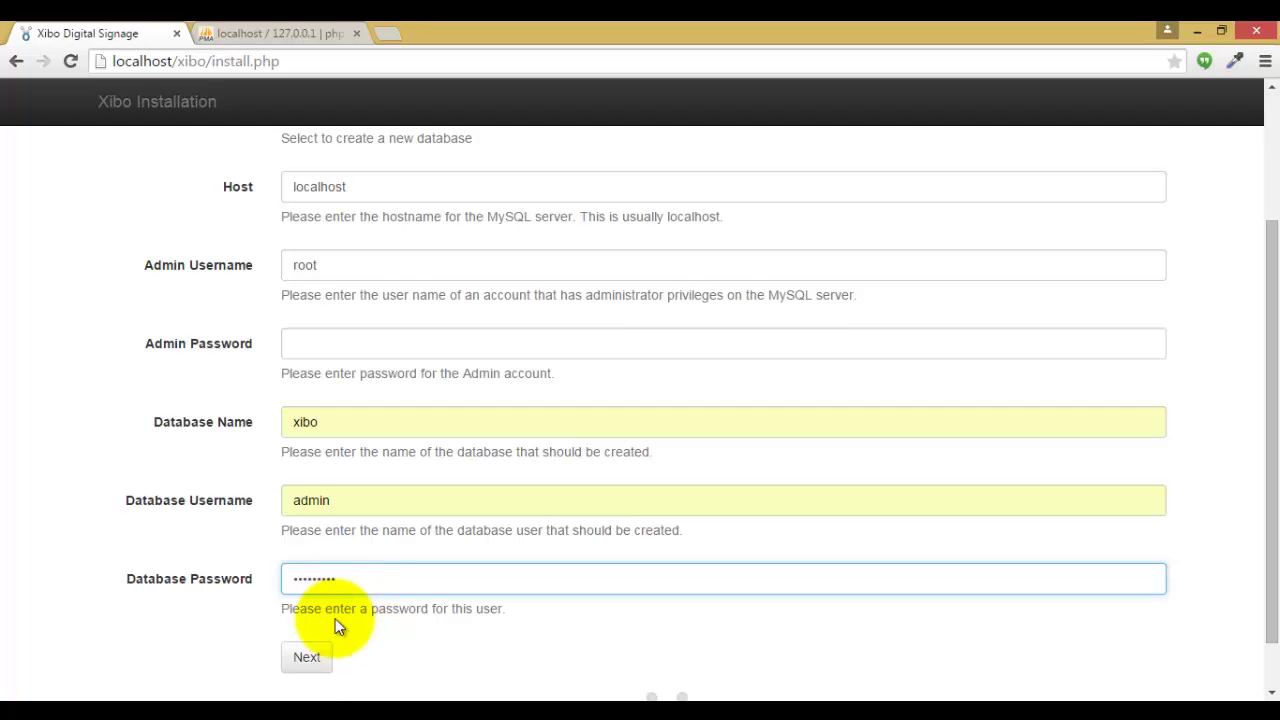
{"action": "left_click", "coordinate": [325, 656]}
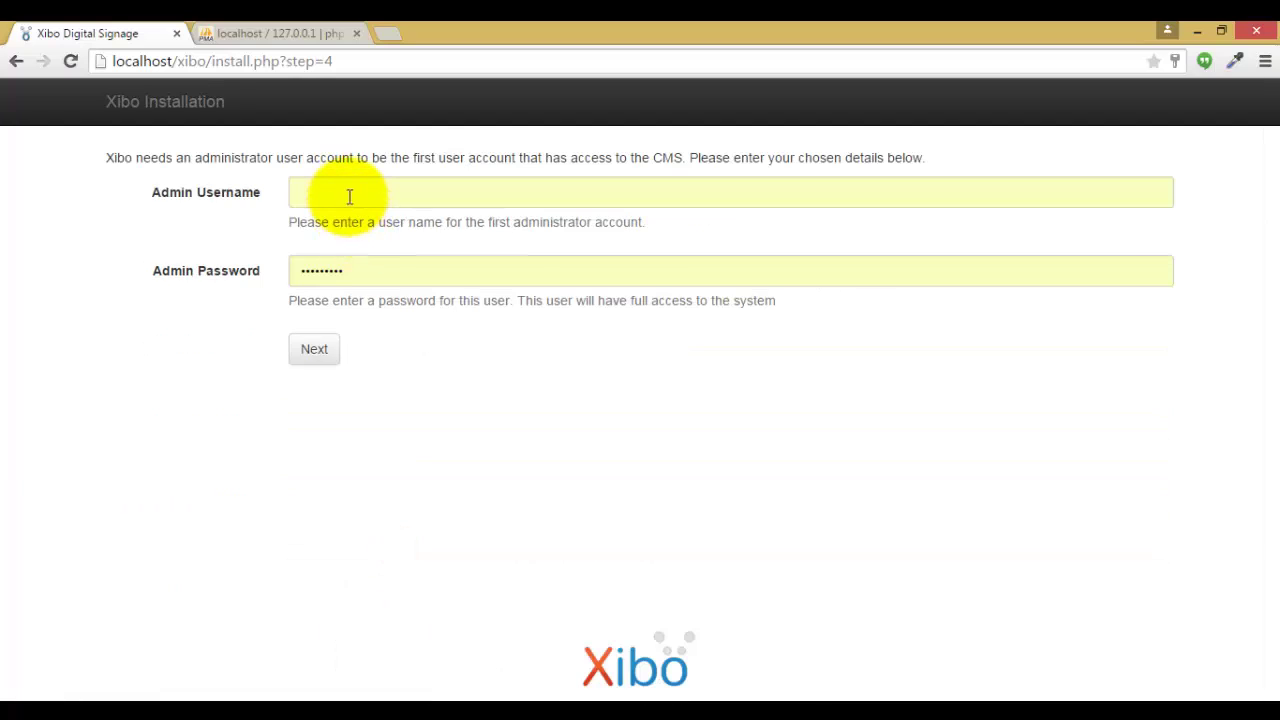
Create the administrator account with username admin and a password, then submit.
{"action": "left_click", "coordinate": [348, 195]}
{"action": "type", "text": "ad"}
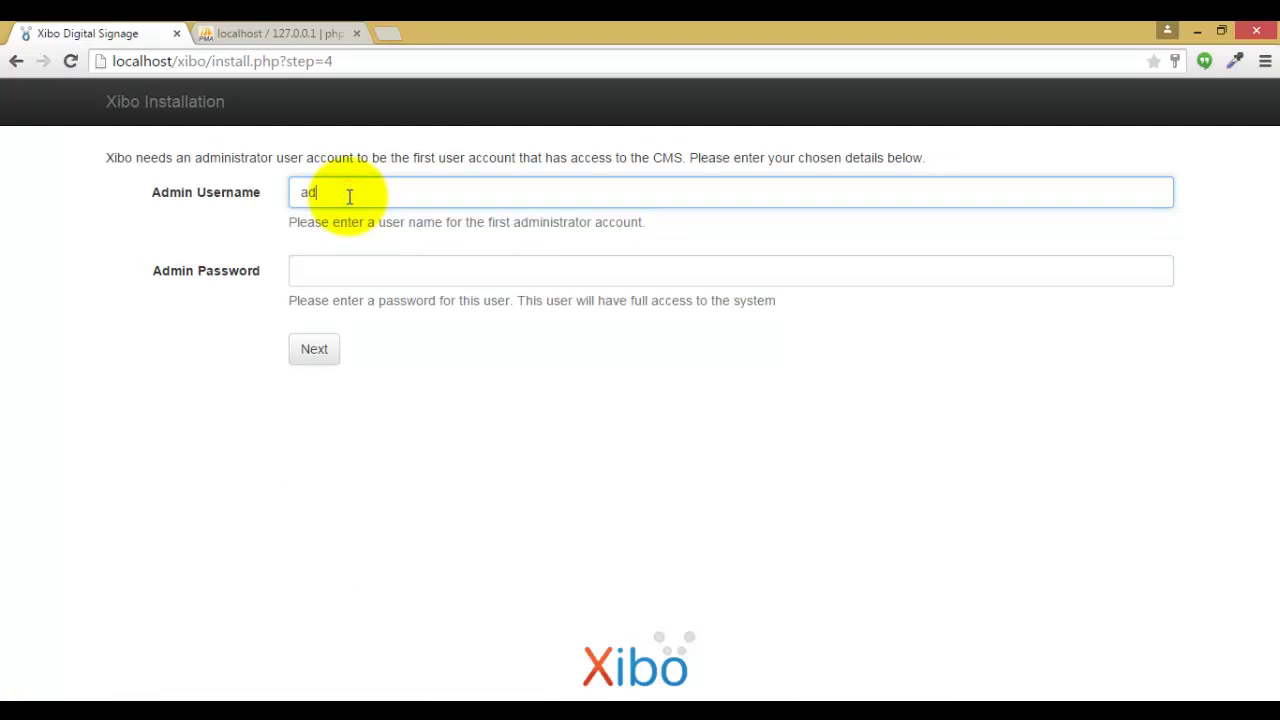
{"action": "type", "text": "min"}
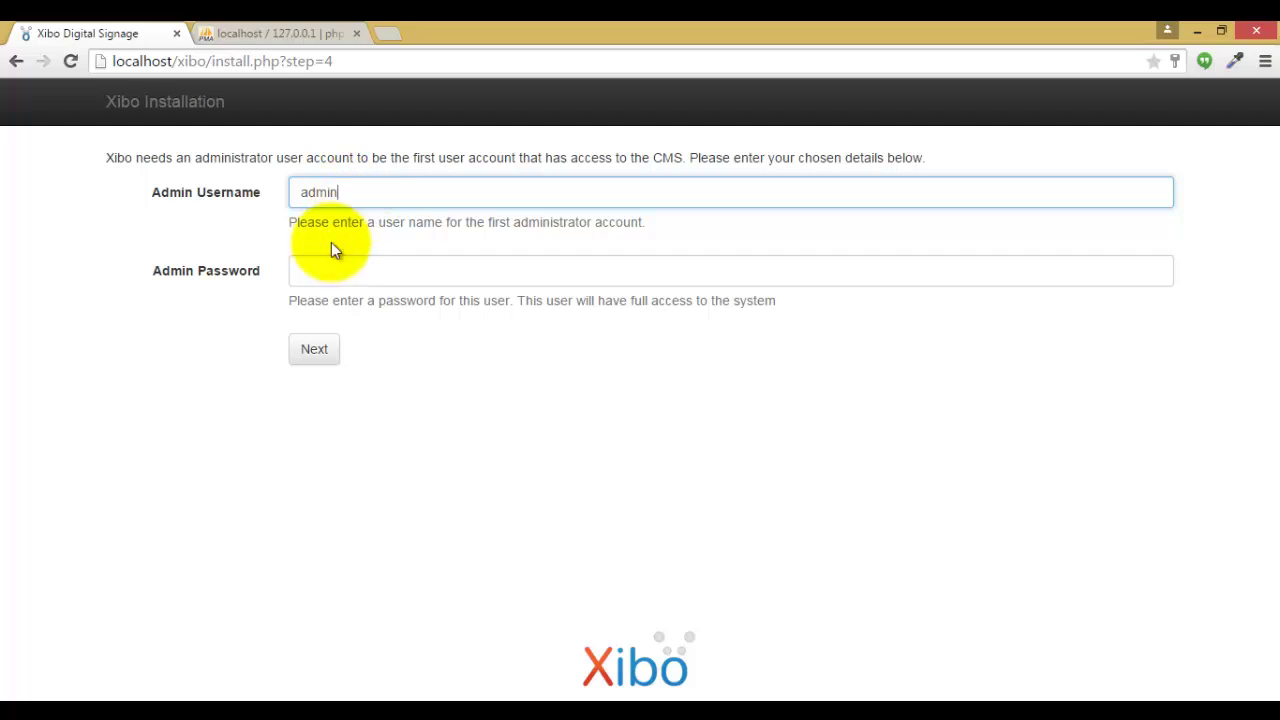
{"action": "left_click", "coordinate": [326, 278]}
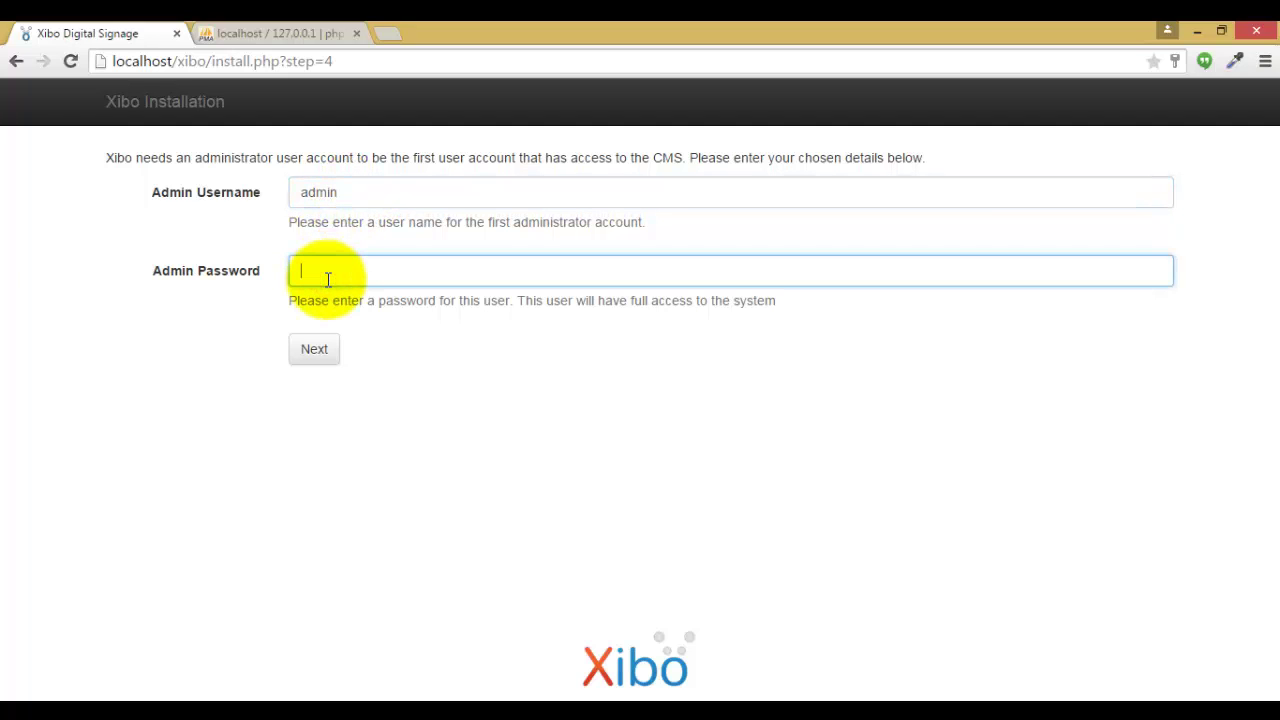
{"action": "left_click", "coordinate": [315, 352]}
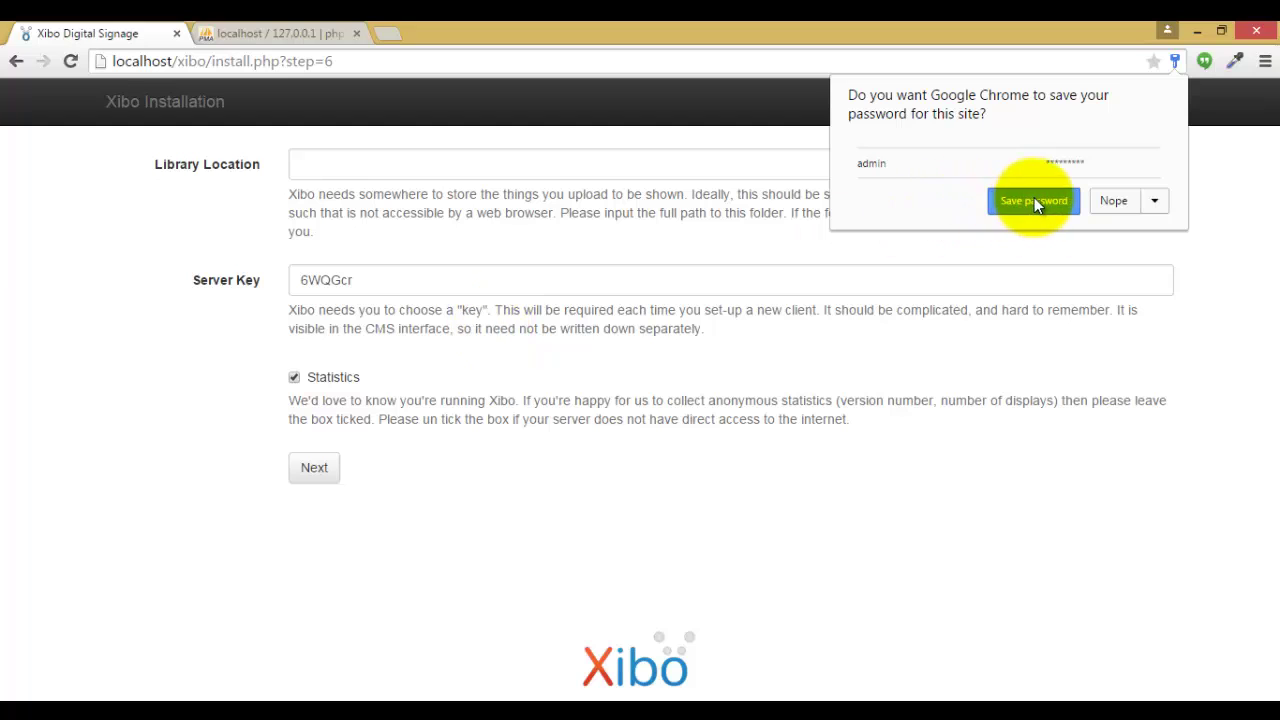
Let Chrome save the login, select the generated server key, and submit library settings.
{"action": "left_click", "coordinate": [1033, 203]}
{"action": "type", "text": "E:\\x_library"}
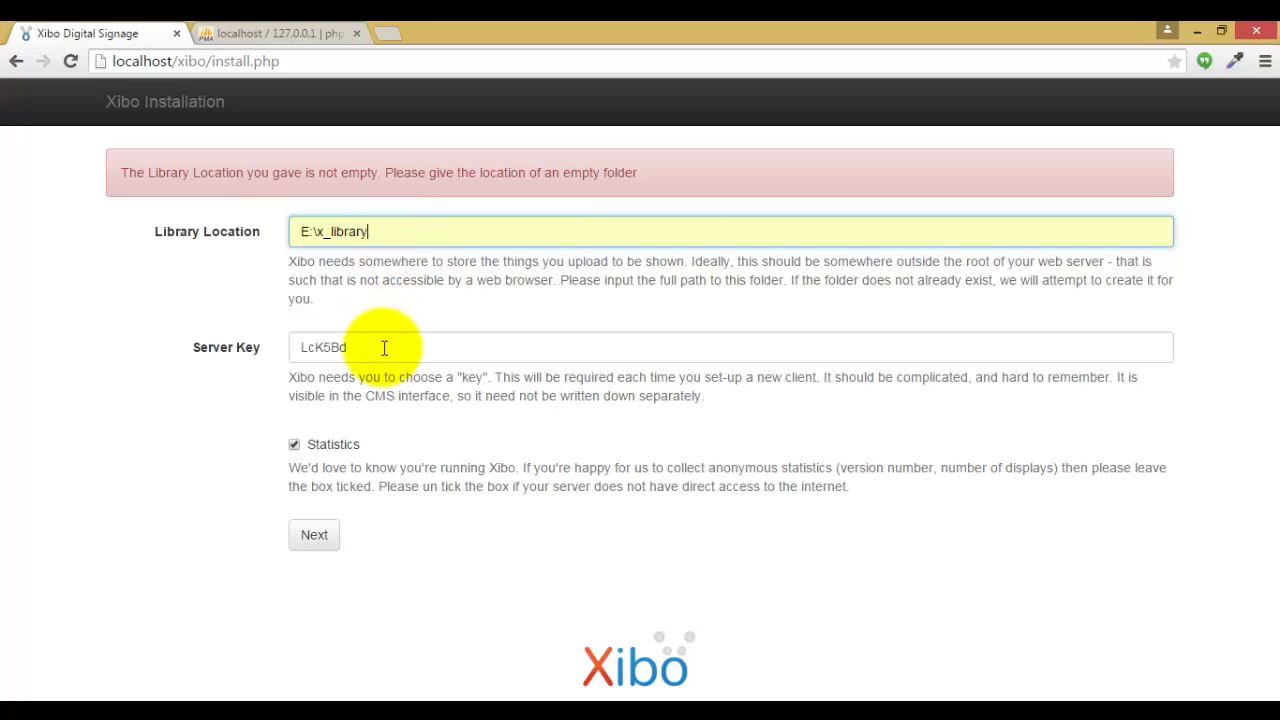
{"action": "left_click_drag", "start_coordinate": [384, 347], "coordinate": [267, 347]}
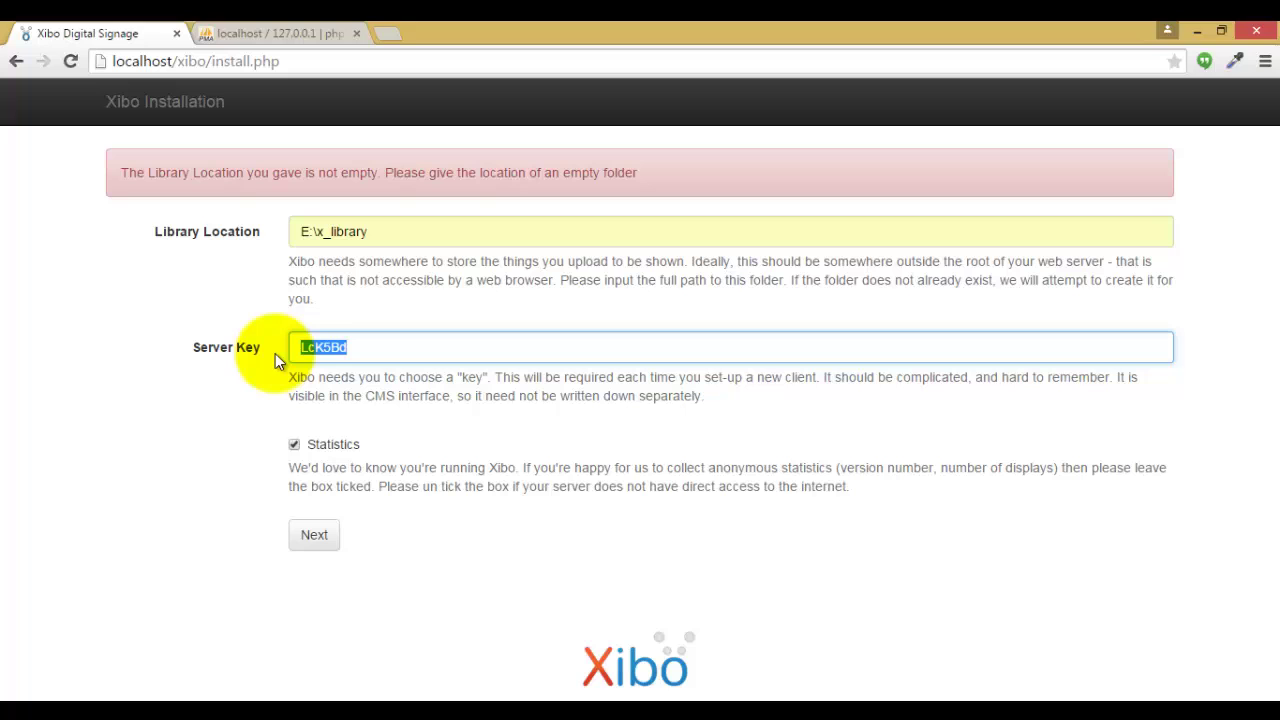
{"action": "left_click", "coordinate": [328, 545]}
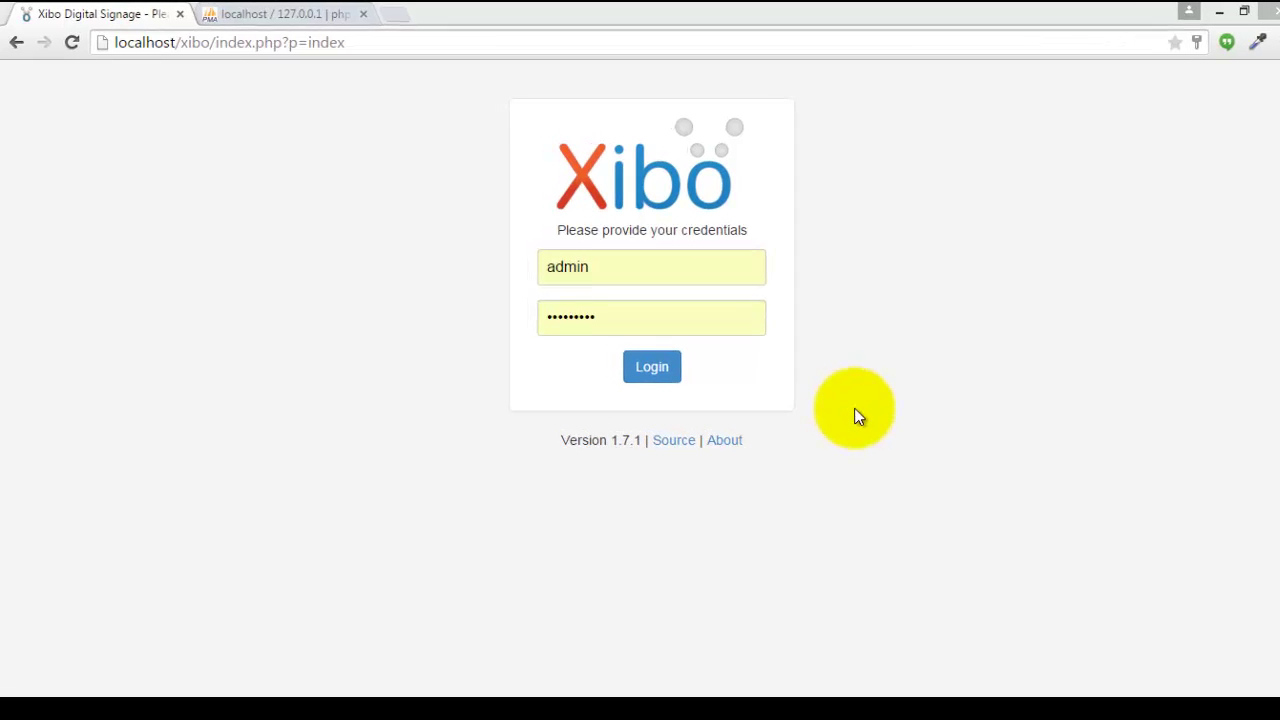
Log in as admin with the browser's saved credentials.
{"action": "left_click", "coordinate": [613, 261]}
{"action": "left_click", "coordinate": [663, 326]}
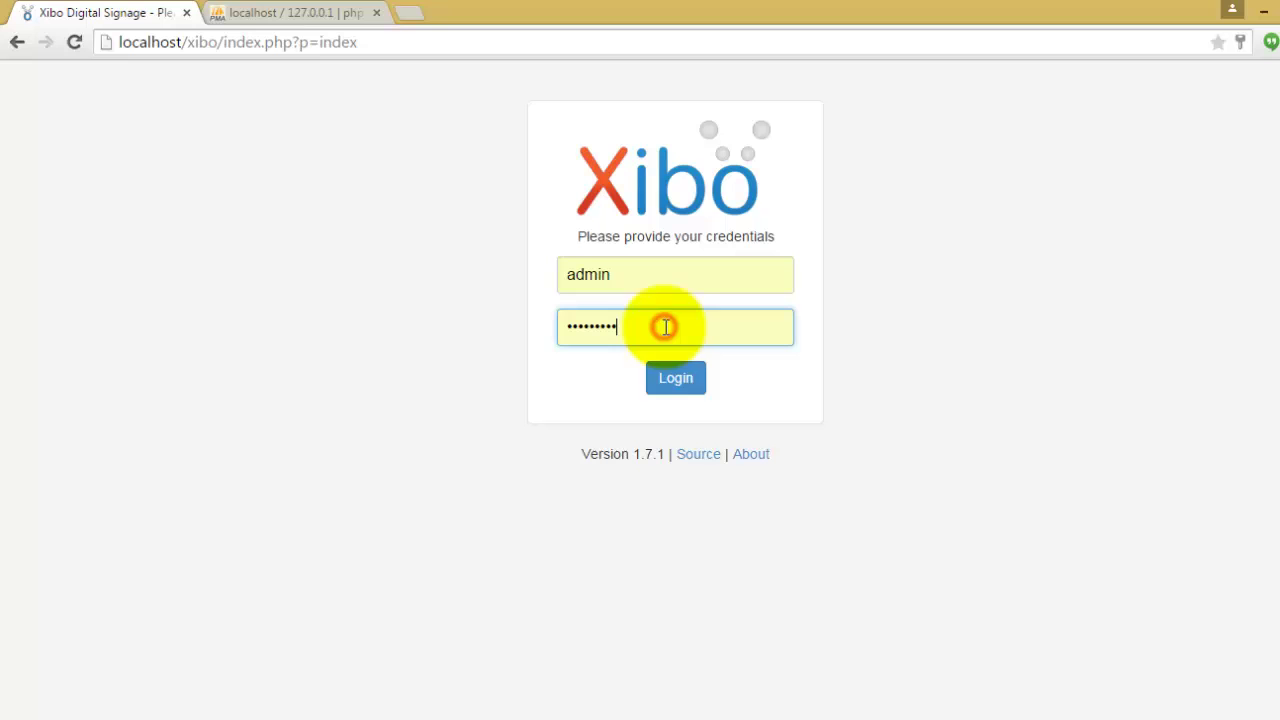
{"action": "left_click", "coordinate": [684, 379]}
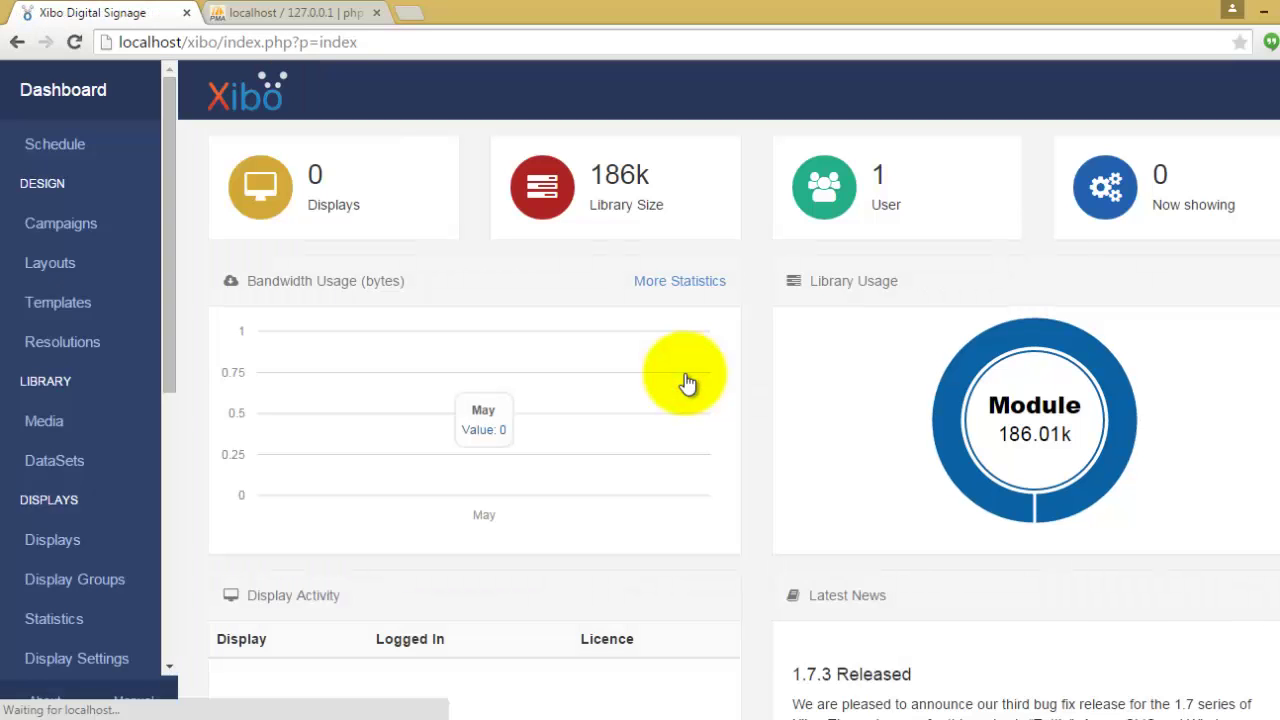